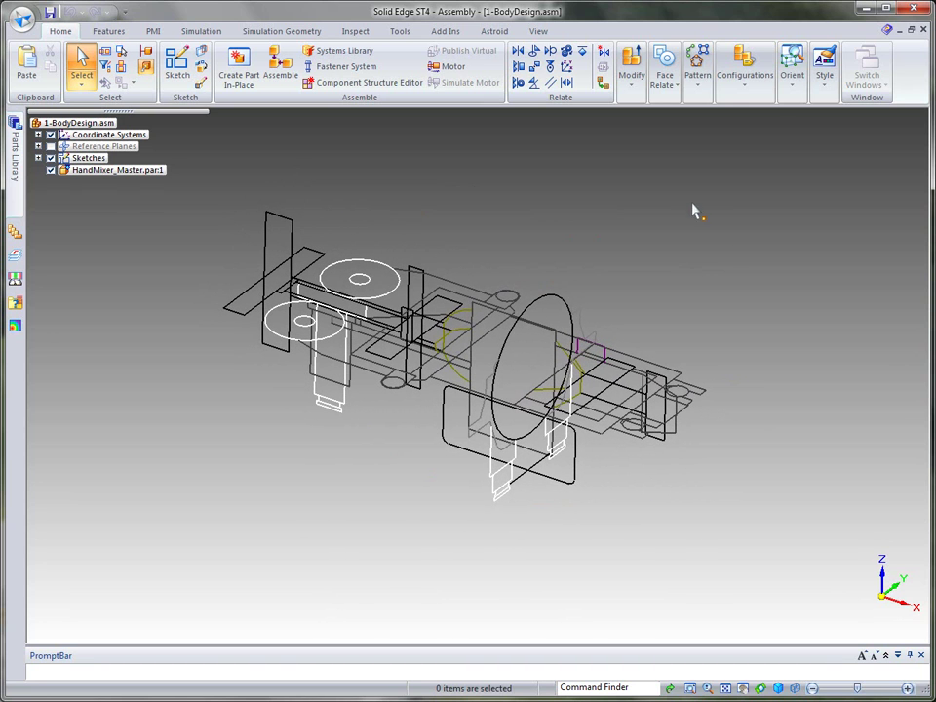
# Apply the 01-IndusrialDesignDrawings display configuration and view the concept drawings from the front, top, right and isometric directions.
pyautogui.click(739, 83)
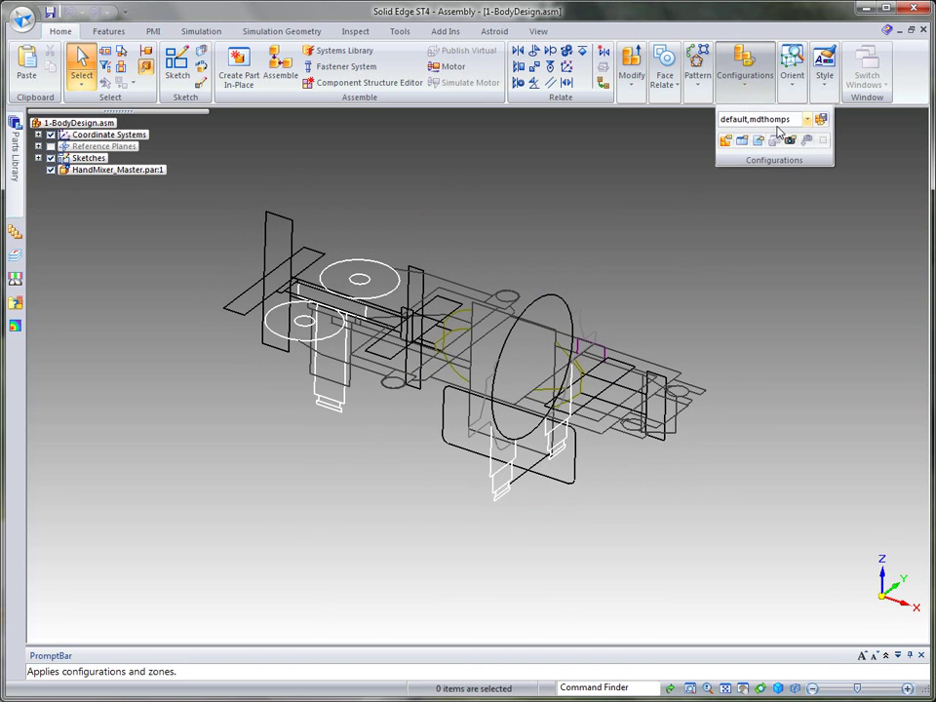
pyautogui.click(808, 120)
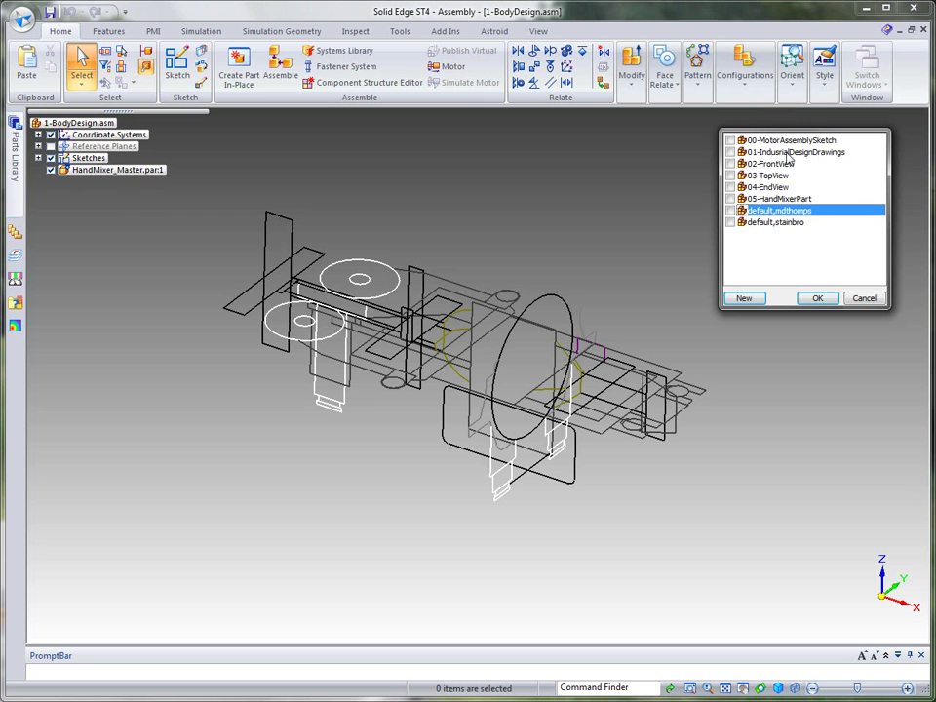
pyautogui.click(786, 153)
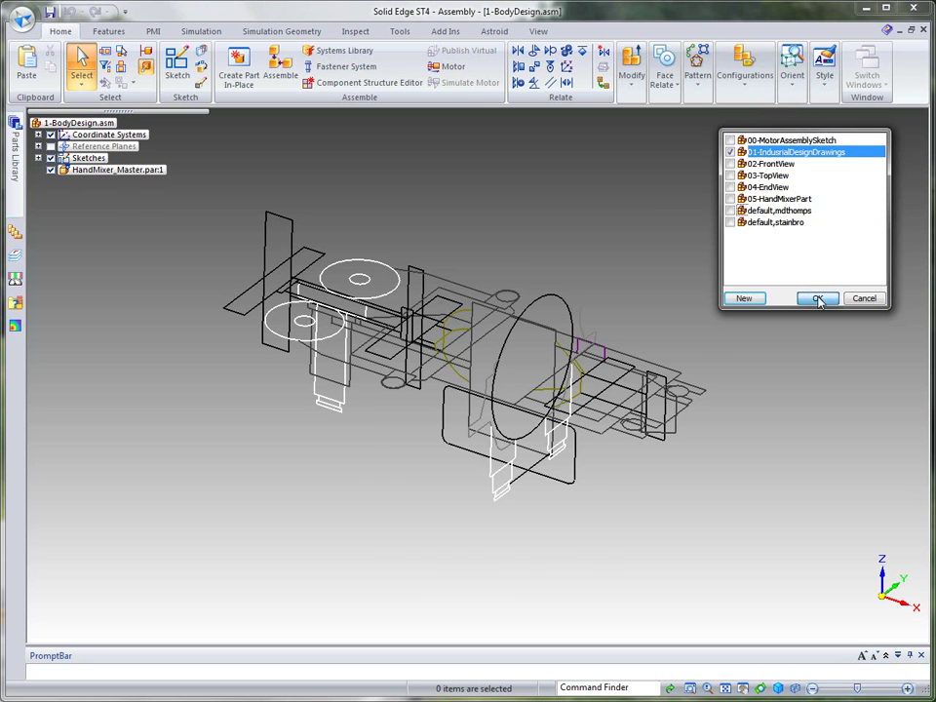
pyautogui.click(820, 298)
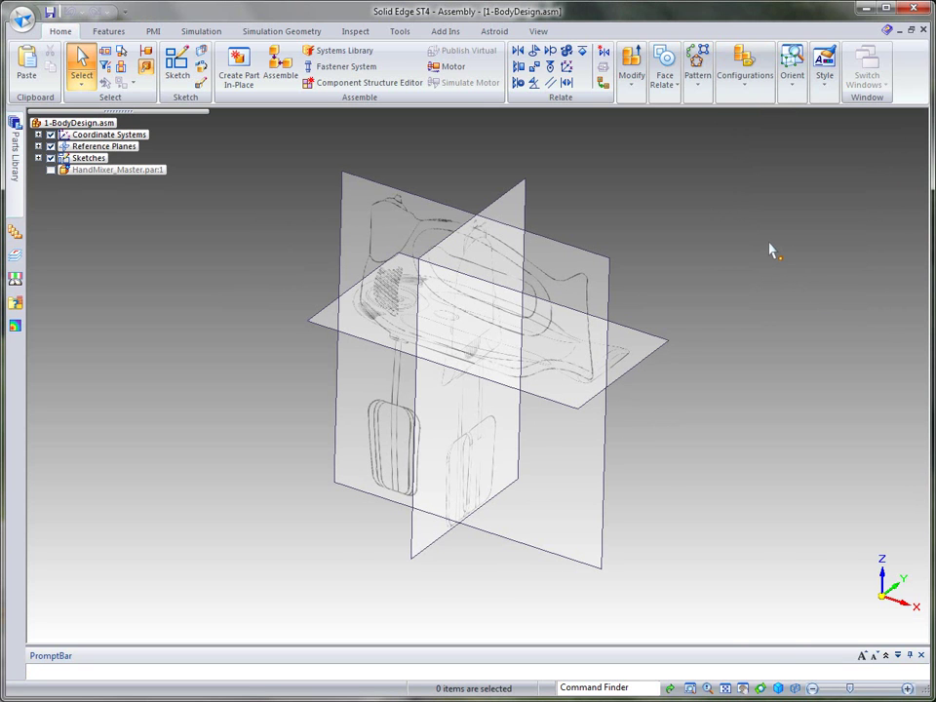
pyautogui.hotkey('ctrl', 'f')
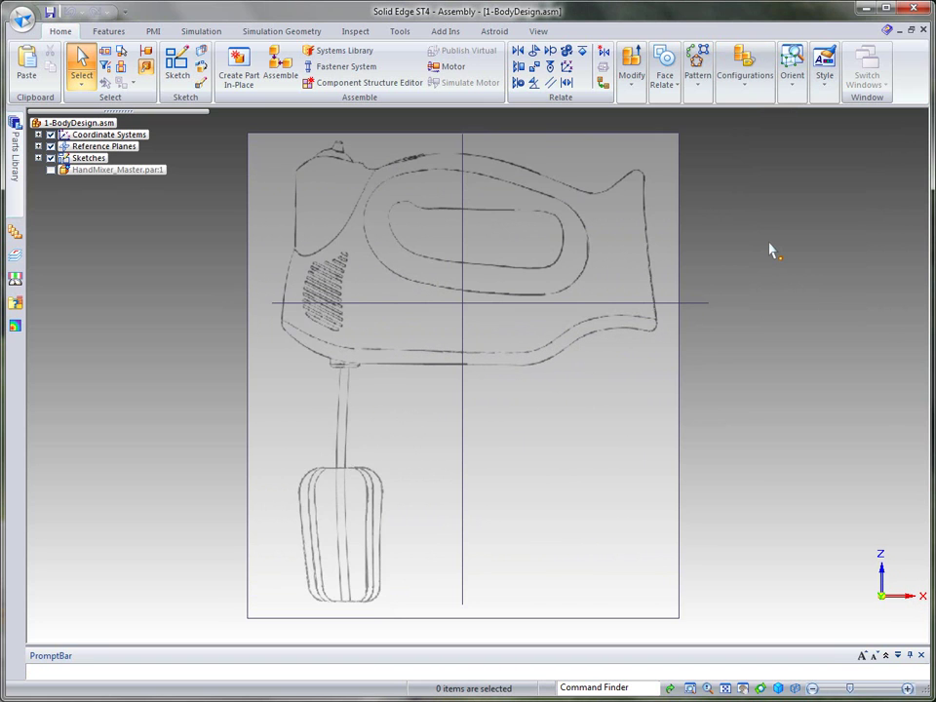
pyautogui.hotkey('ctrl', 't')
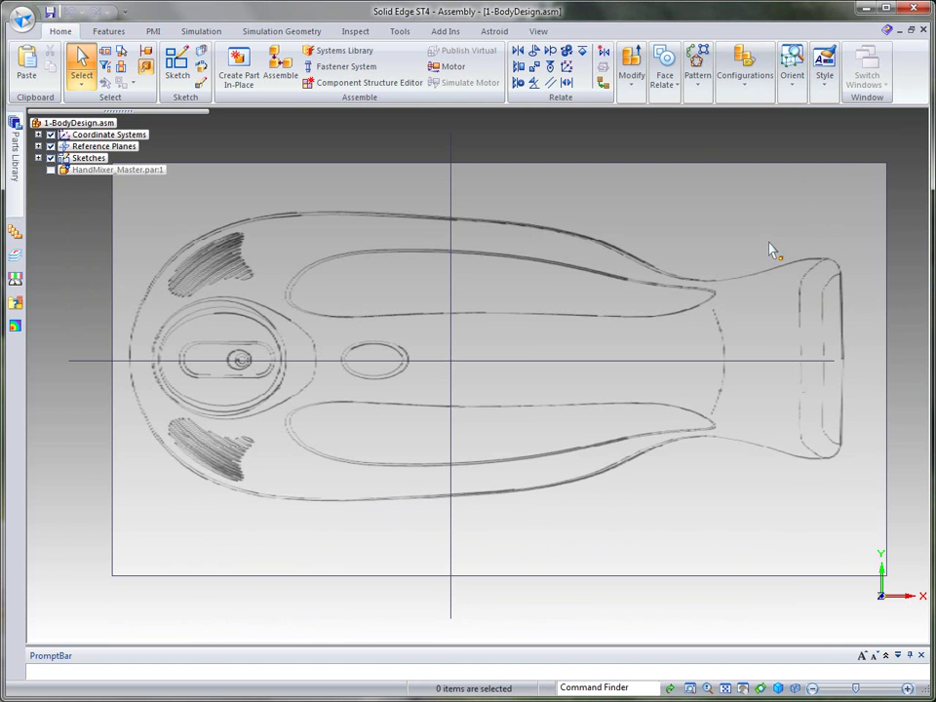
pyautogui.hotkey('ctrl', 'r')
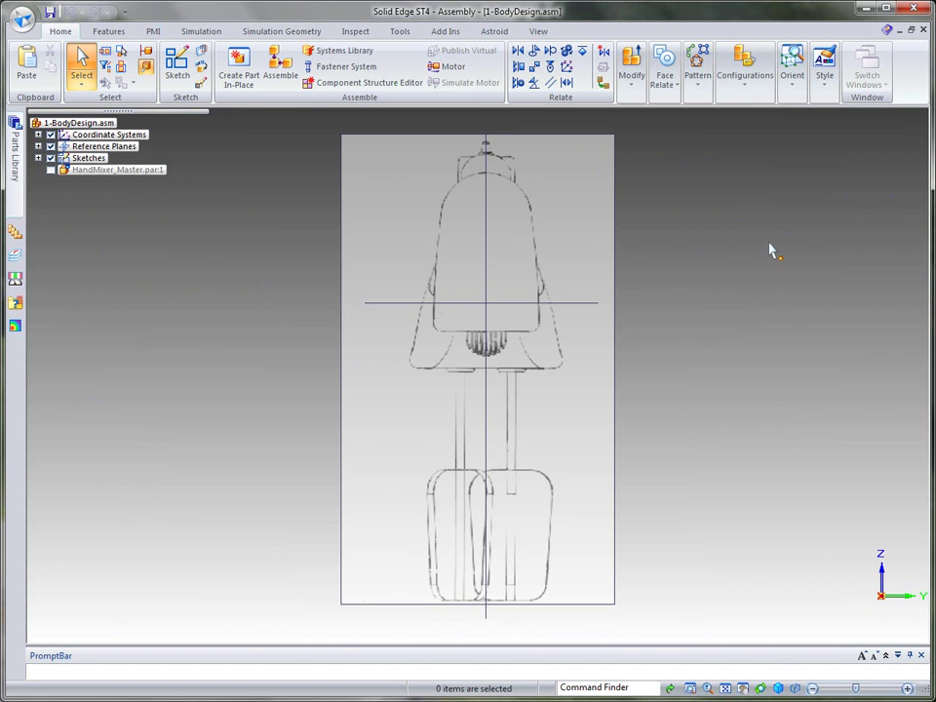
pyautogui.hotkey('ctrl', 'i')
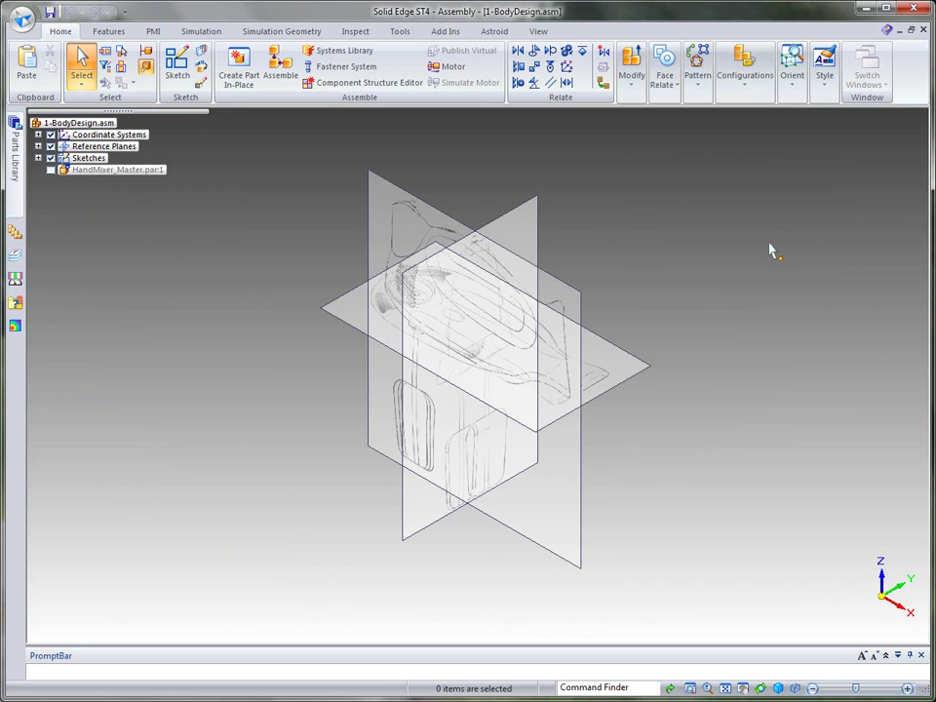
# Apply the 02-FrontView display configuration to compare the motor sketches with the front concept drawing.
pyautogui.click(745, 86)
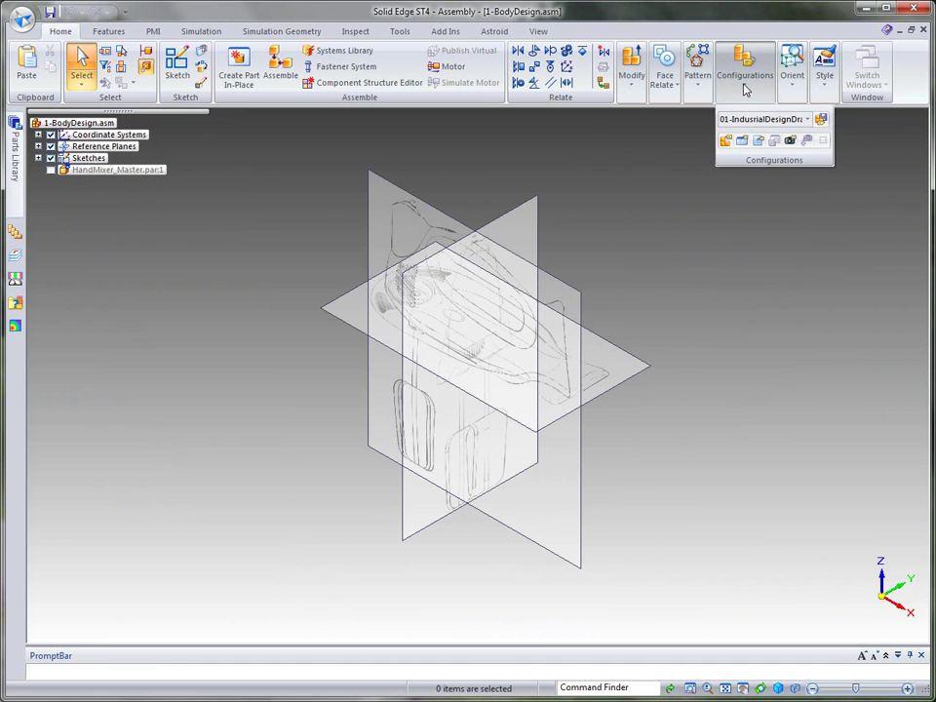
pyautogui.click(807, 120)
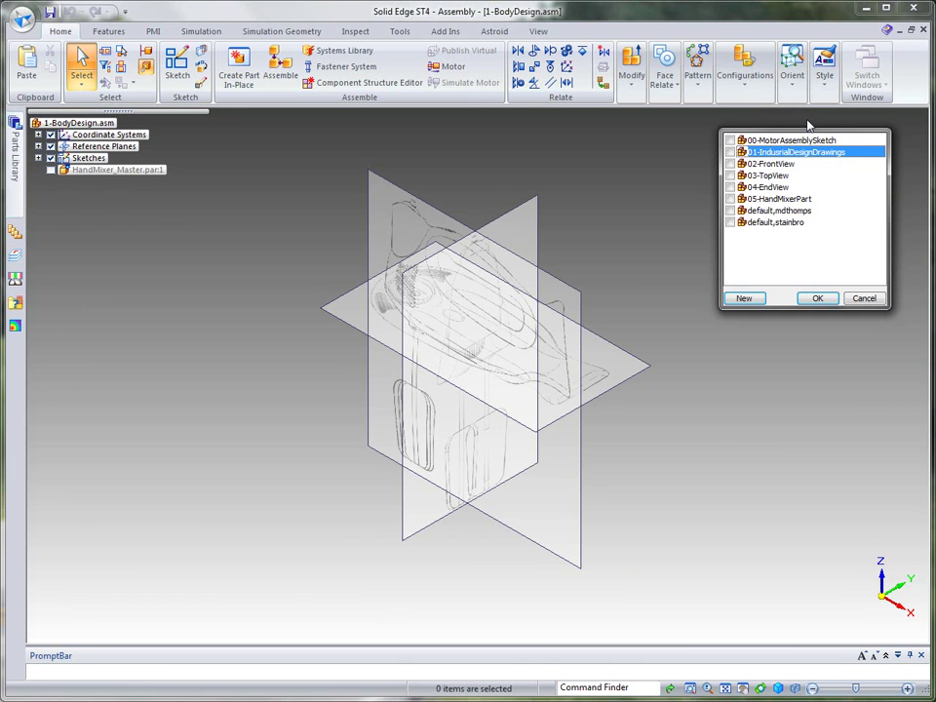
pyautogui.click(766, 165)
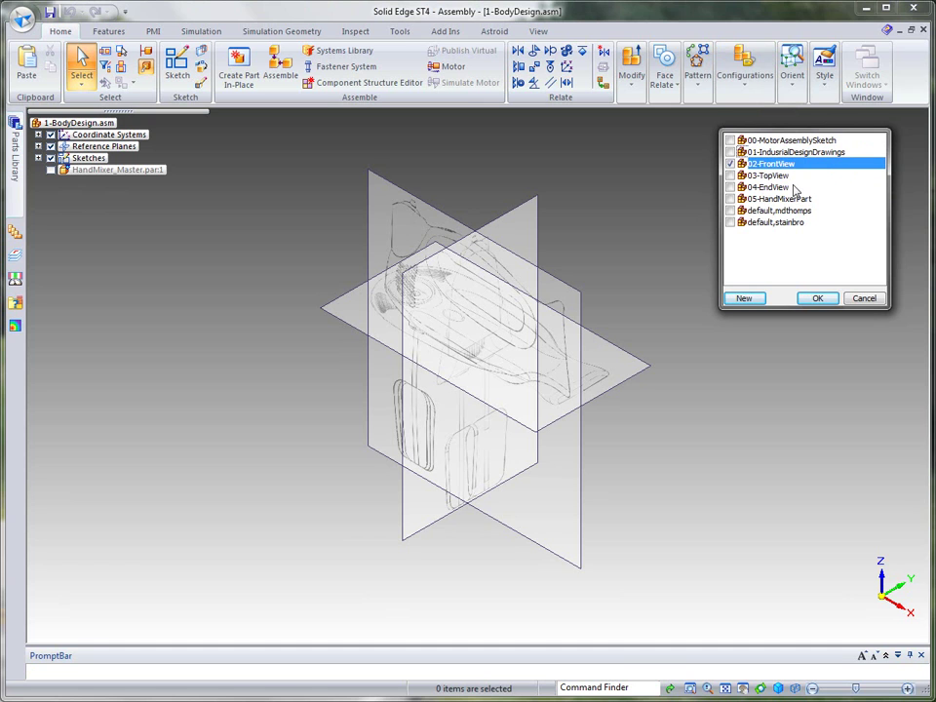
pyautogui.click(818, 298)
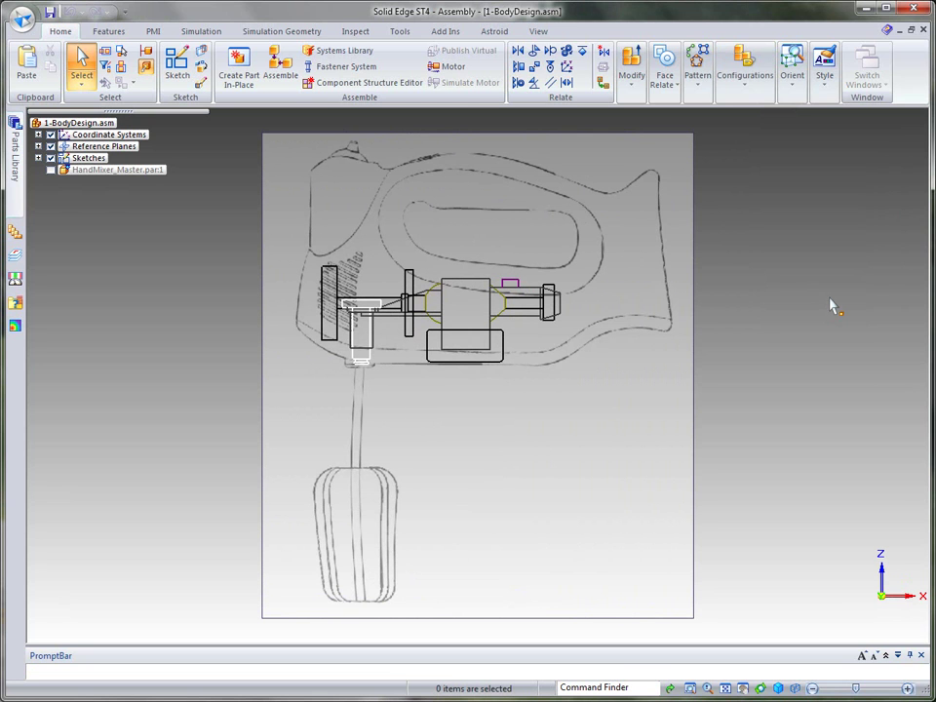
# Apply the 03-TopView display configuration to compare the motor sketches with the top concept drawing.
pyautogui.click(745, 84)
pyautogui.click(777, 125)
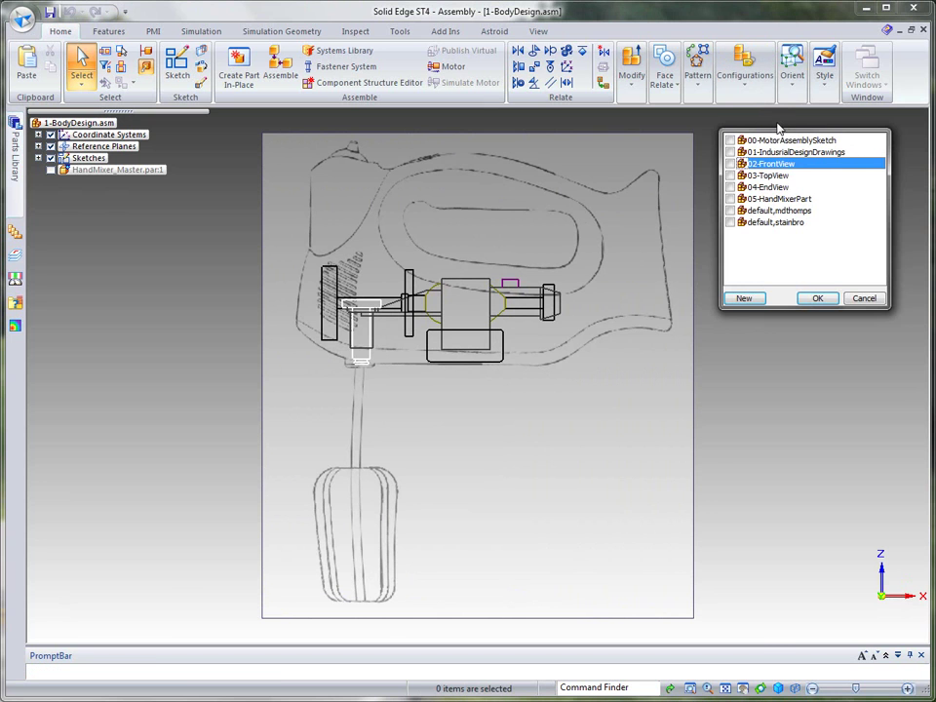
pyautogui.click(778, 178)
pyautogui.click(827, 299)
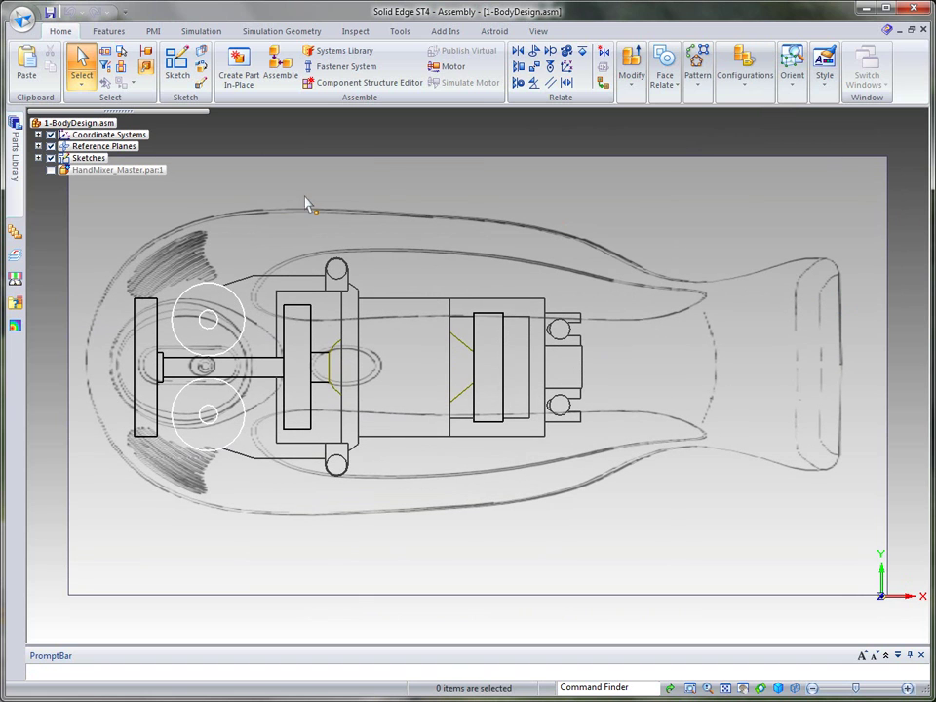
# Apply the 04-EndView display configuration to compare the motor sketches with the end concept drawing.
pyautogui.click(745, 88)
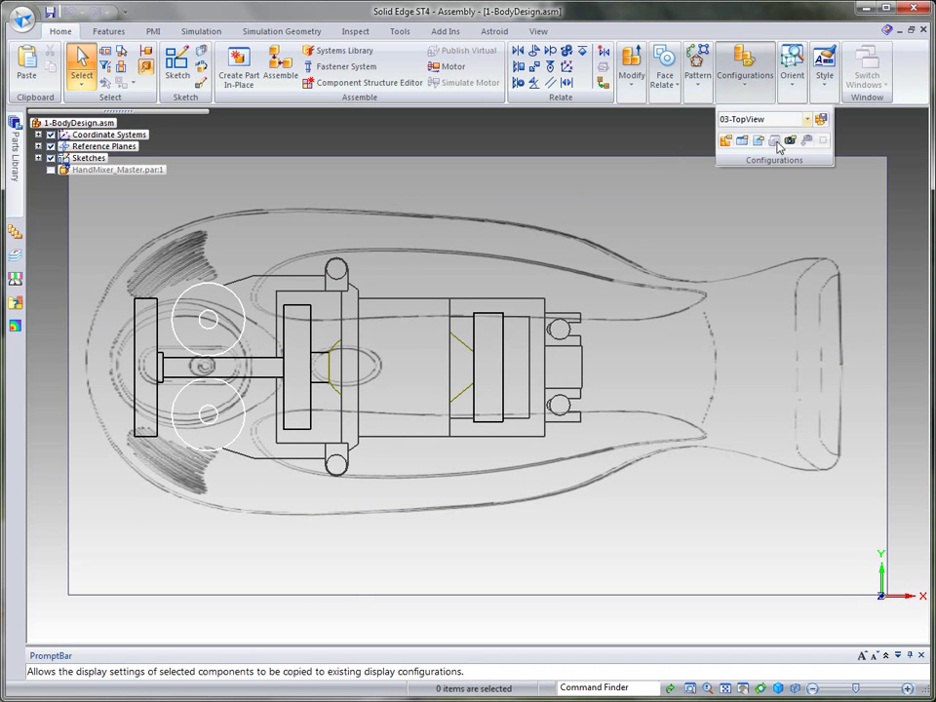
pyautogui.click(821, 119)
pyautogui.click(776, 188)
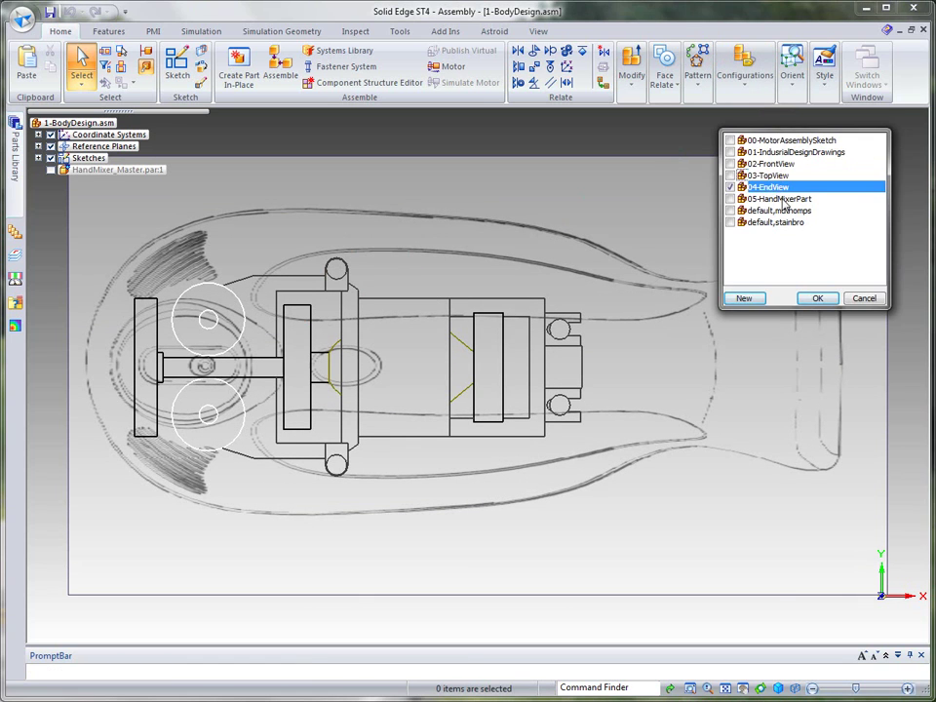
pyautogui.click(819, 299)
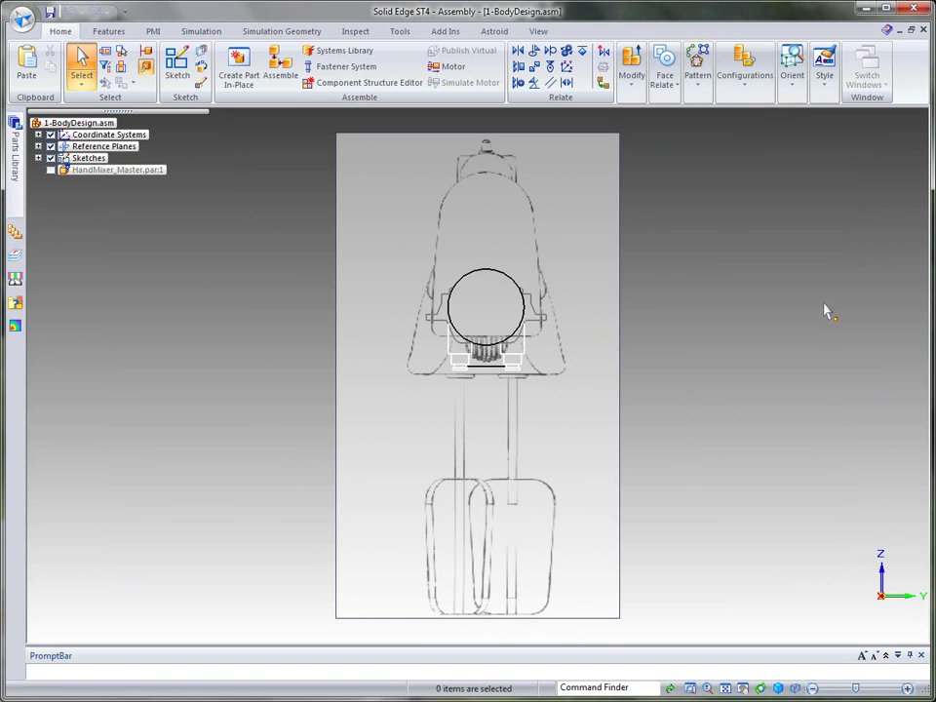
# Apply the 05-HandMixerPart display configuration and open HandMixer_Master.par for in-place editing within the assembly.
pyautogui.click(757, 87)
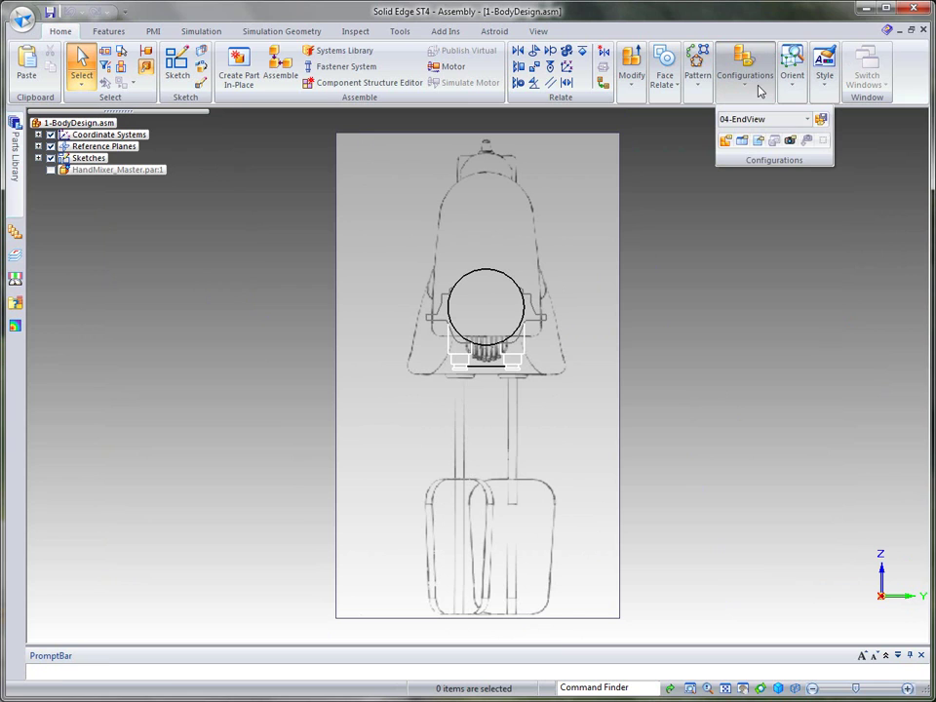
pyautogui.click(806, 121)
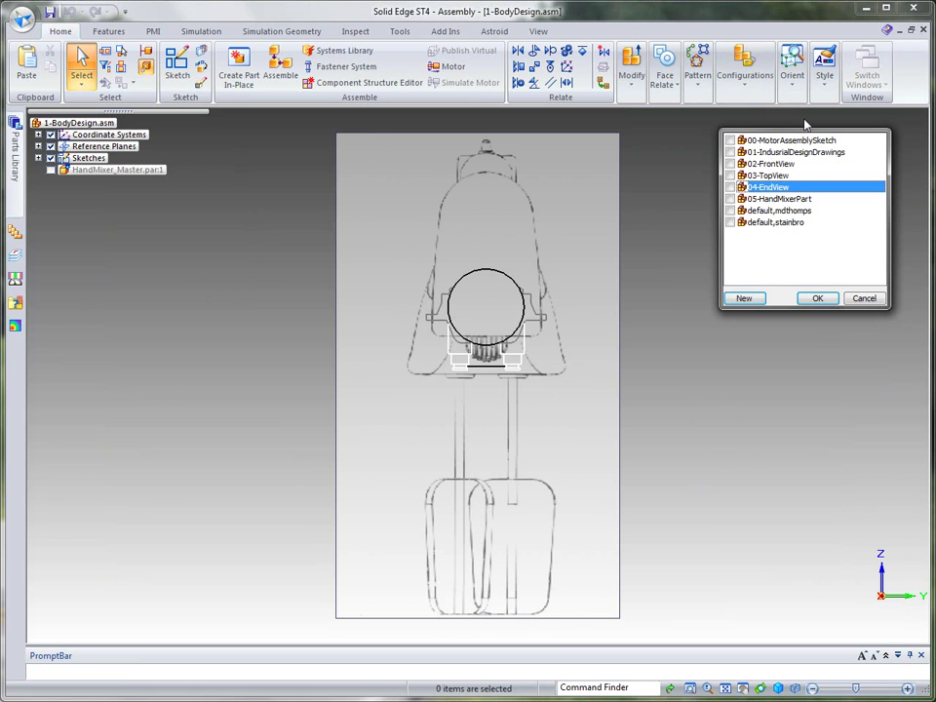
pyautogui.click(777, 200)
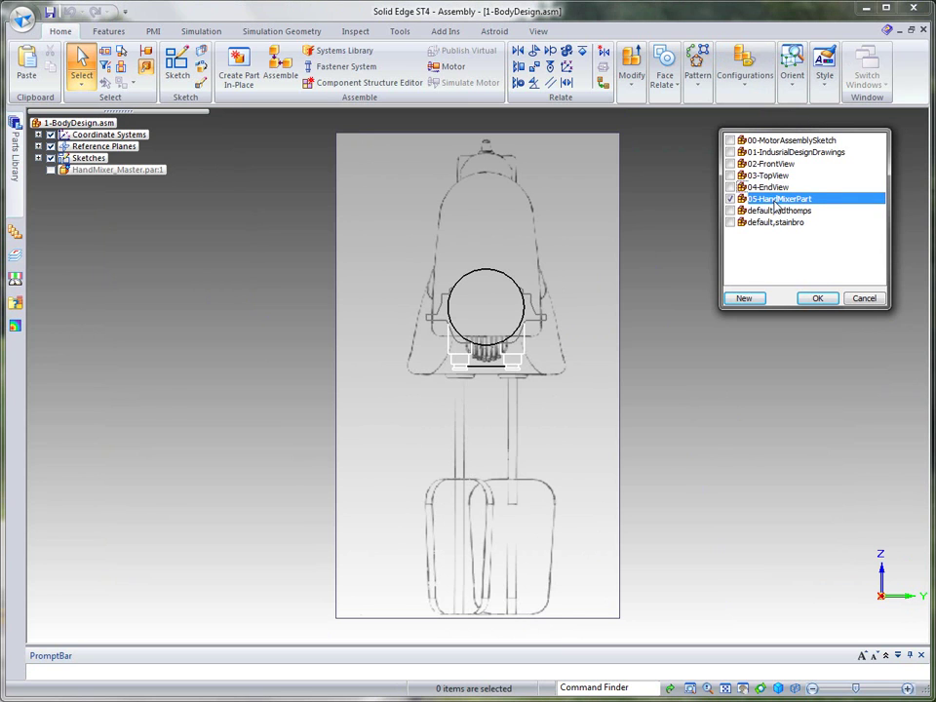
pyautogui.click(817, 297)
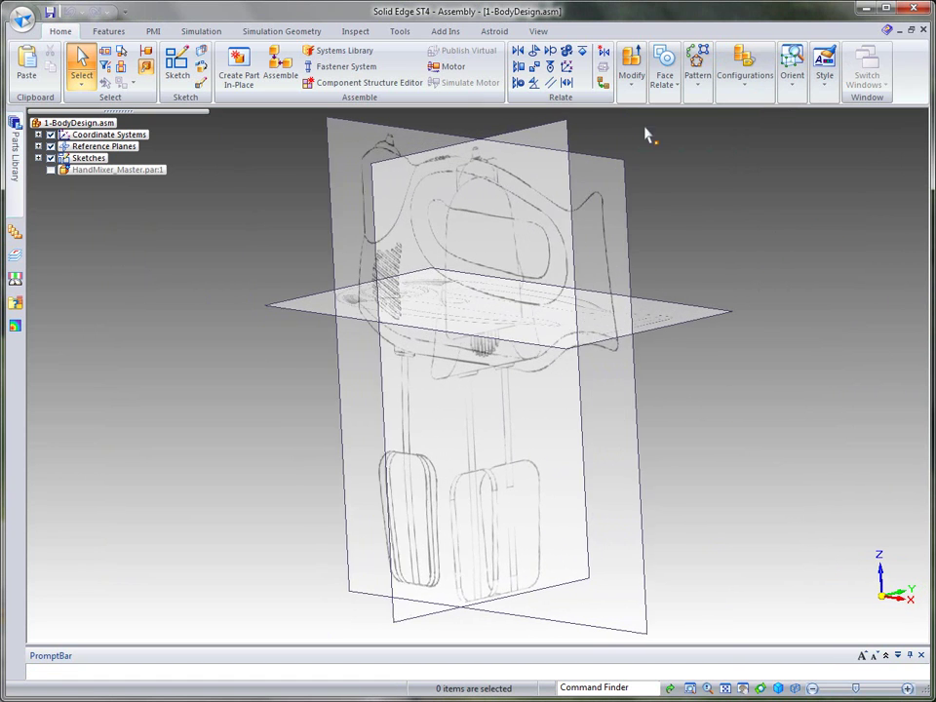
pyautogui.click(119, 171)
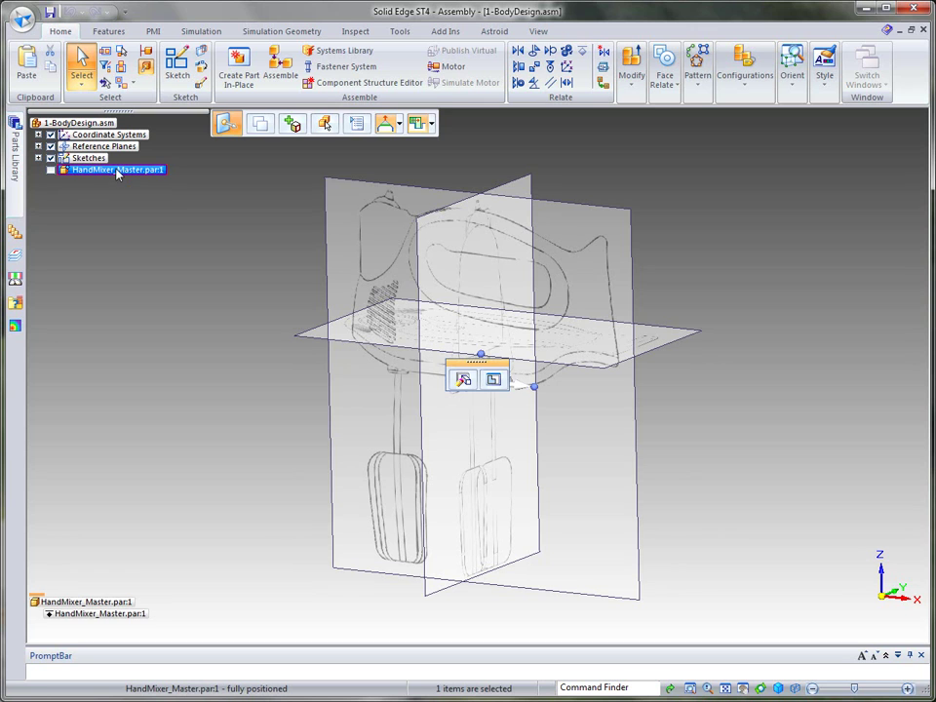
pyautogui.click(495, 381)
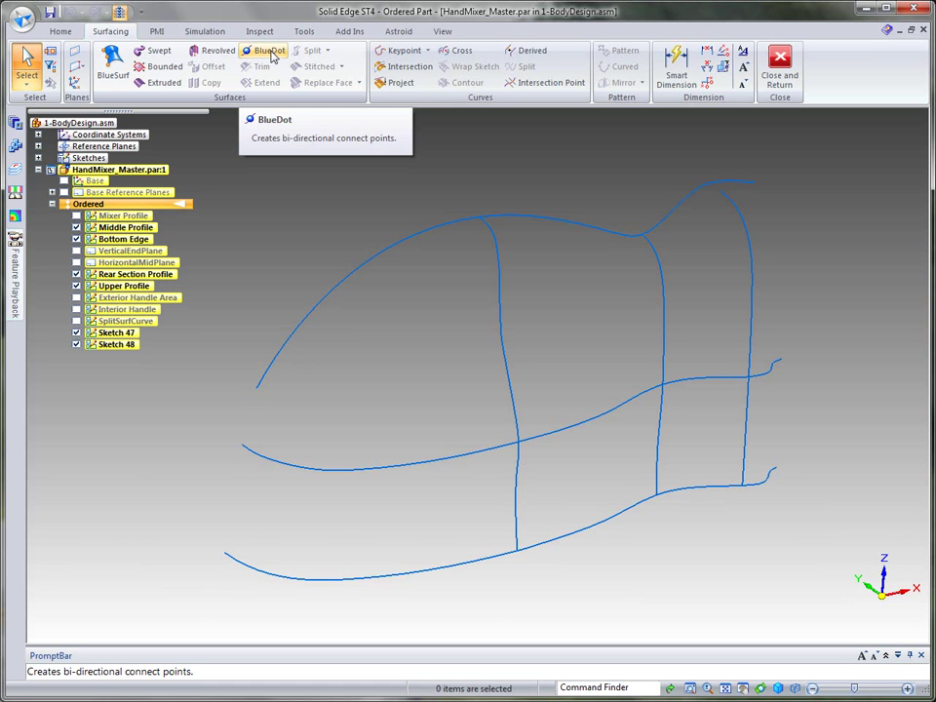
# Create BlueDots connecting the upper ends of the three vertical section curves to the Upper Profile curve.
pyautogui.click(271, 54)
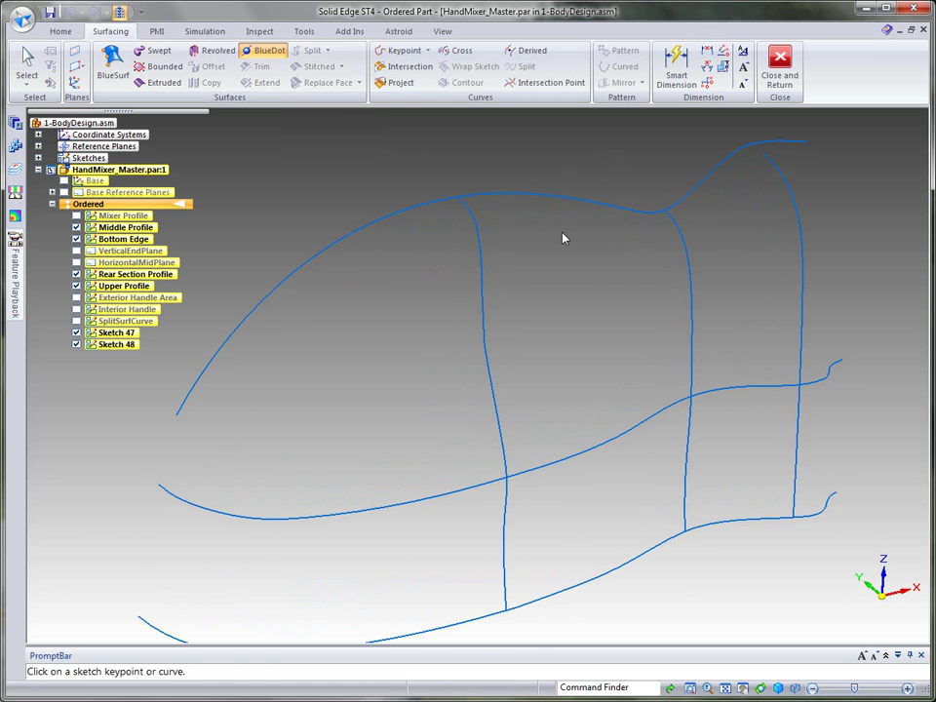
pyautogui.click(452, 210)
pyautogui.click(437, 203)
pyautogui.middleClick(572, 318)
pyautogui.middleClick(572, 317)
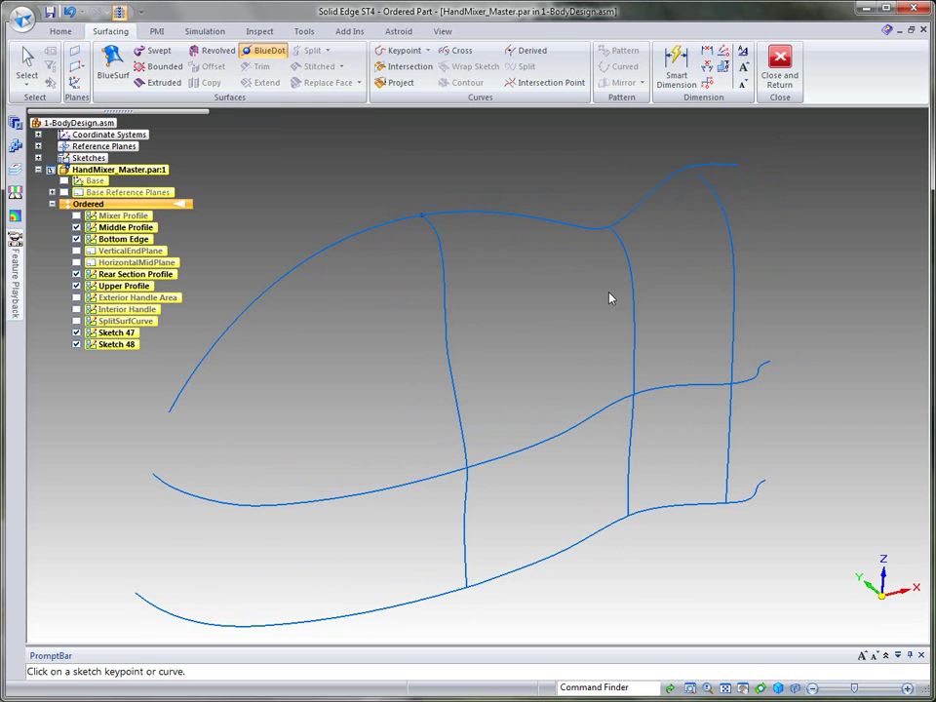
pyautogui.click(609, 242)
pyautogui.click(598, 229)
pyautogui.click(720, 196)
pyautogui.click(686, 176)
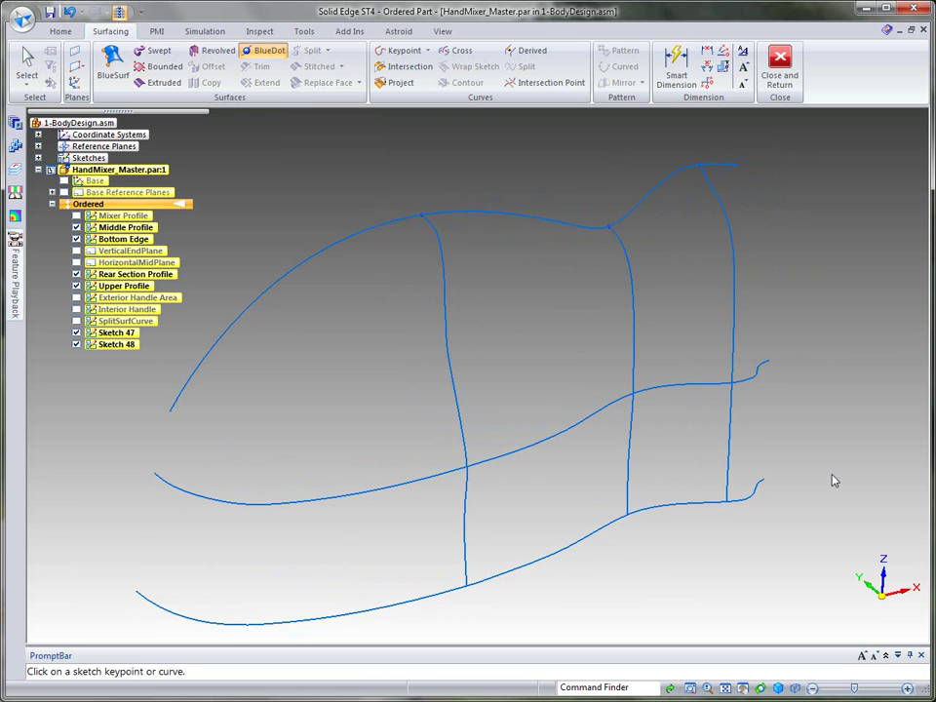
# Create BlueDots connecting the lower ends of the three vertical section curves to the Bottom Edge curve.
pyautogui.click(732, 470)
pyautogui.click(706, 490)
pyautogui.click(629, 488)
pyautogui.click(623, 506)
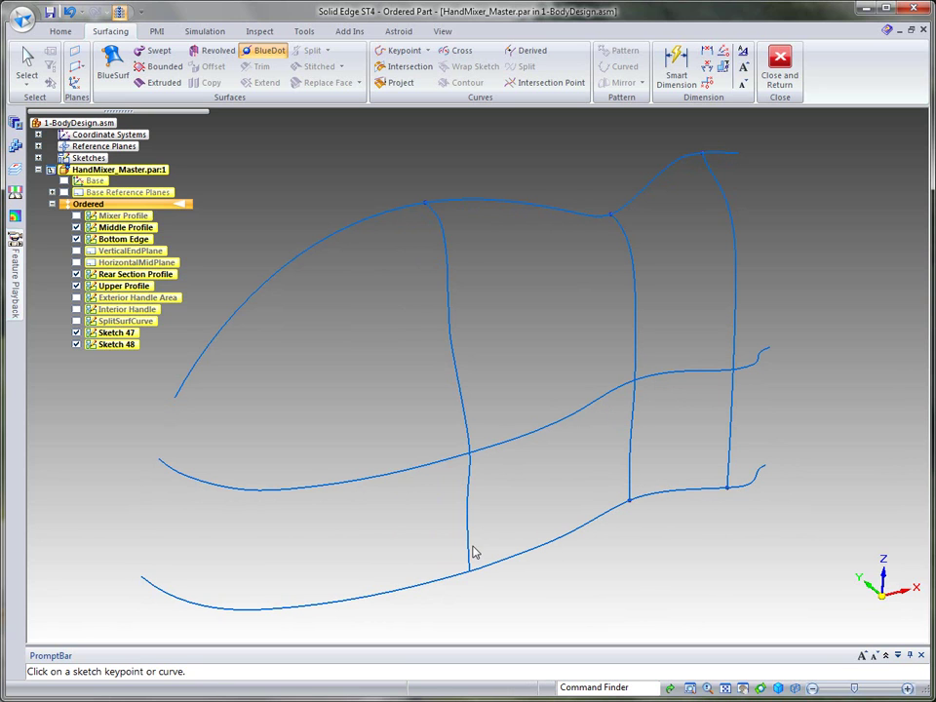
pyautogui.click(470, 554)
pyautogui.click(483, 566)
# Create BlueDots where the three vertical section curves cross the Middle Profile curve.
pyautogui.click(470, 478)
pyautogui.click(461, 458)
pyautogui.click(634, 397)
pyautogui.click(632, 387)
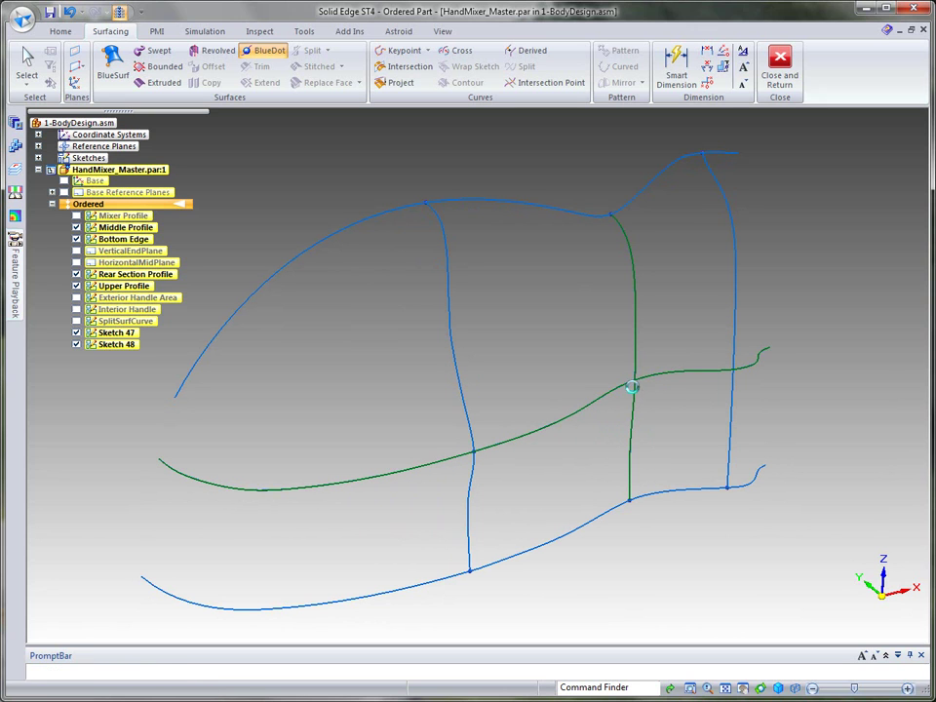
pyautogui.click(731, 380)
pyautogui.click(723, 373)
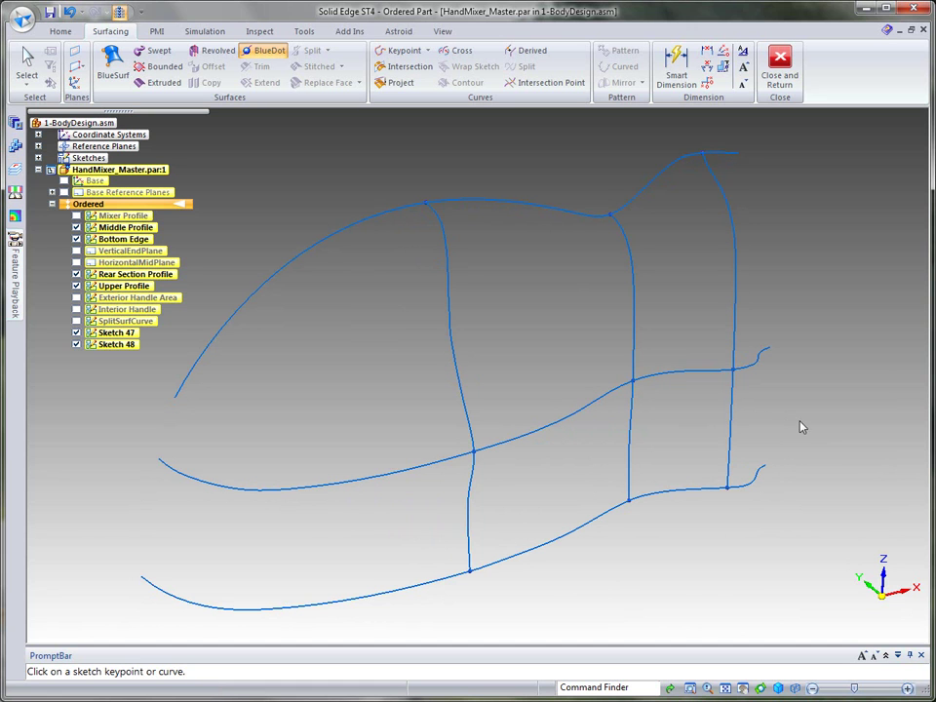
# Start a BlueSurf surface using the upper, middle and bottom lengthwise curves as its three cross sections.
pyautogui.scroll(-2, 810, 303)
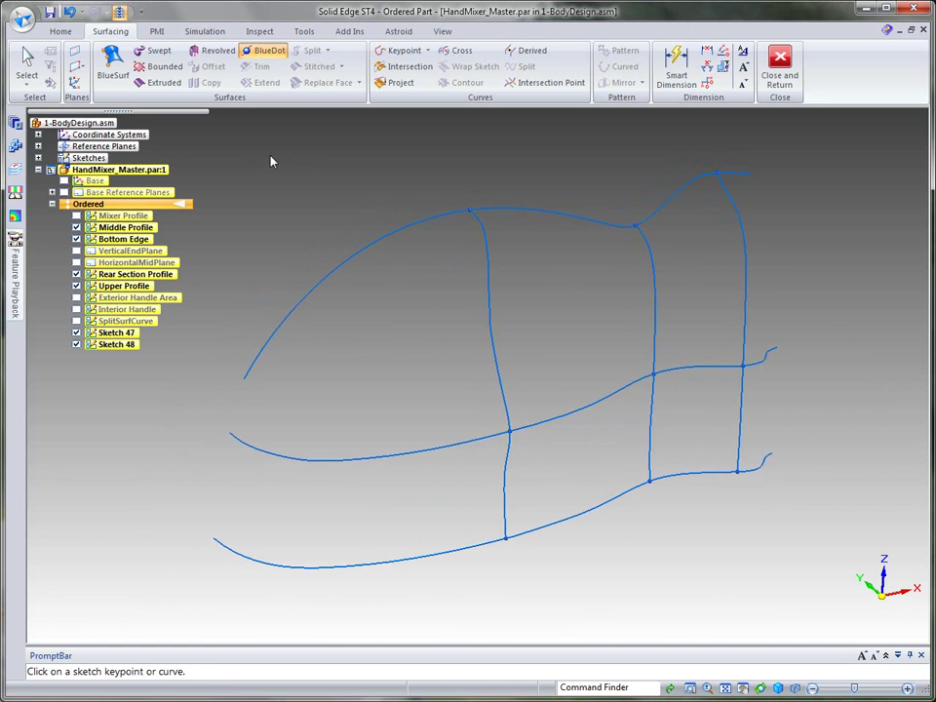
pyautogui.click(117, 64)
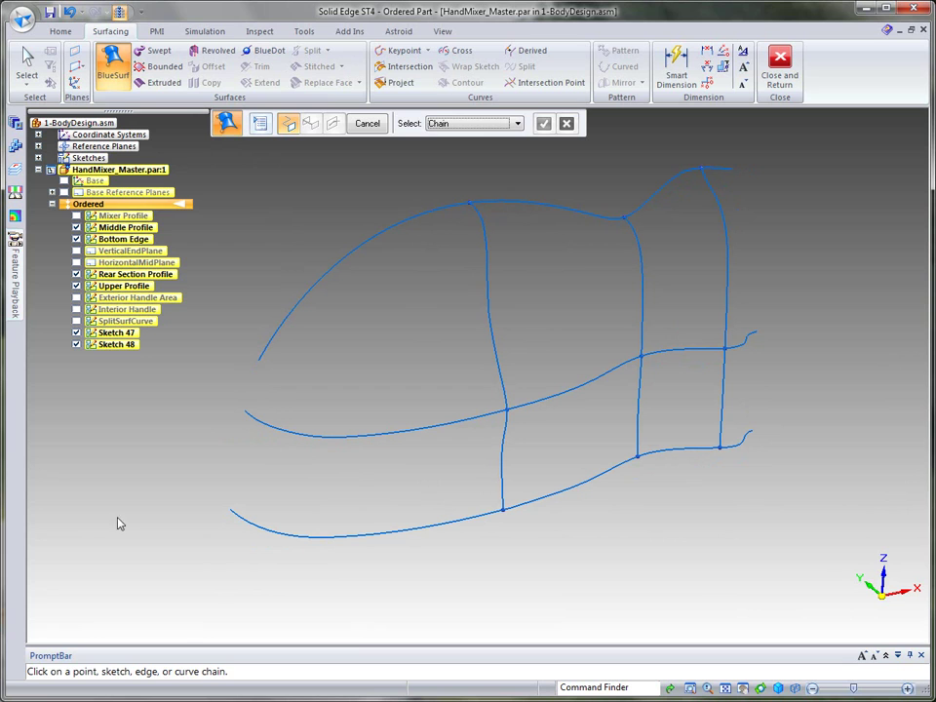
pyautogui.click(274, 347)
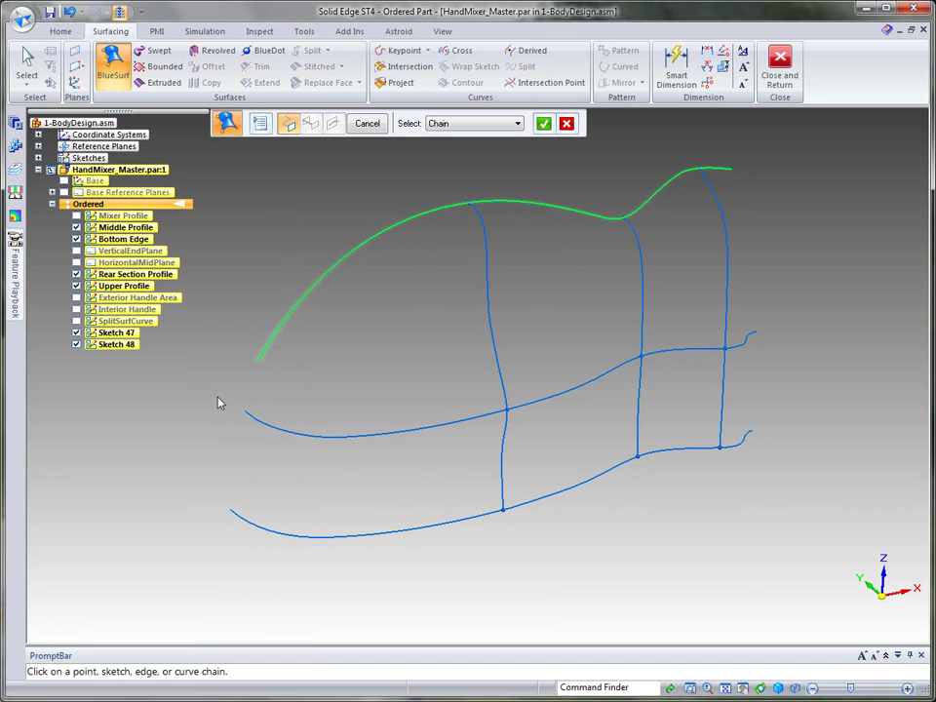
pyautogui.click(267, 428)
pyautogui.rightClick(266, 469)
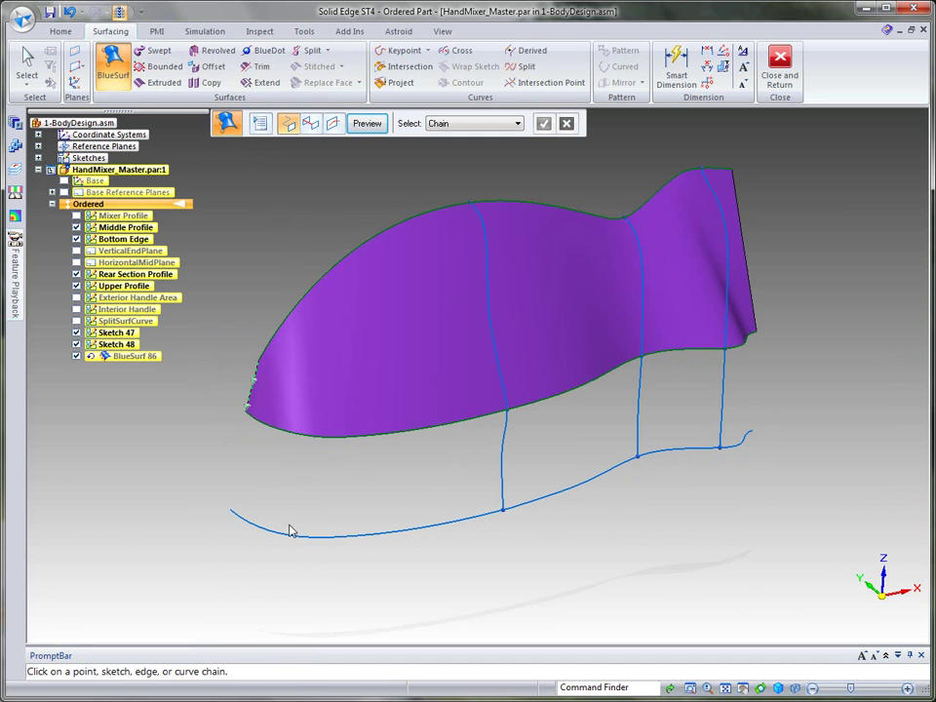
pyautogui.click(279, 535)
pyautogui.rightClick(230, 564)
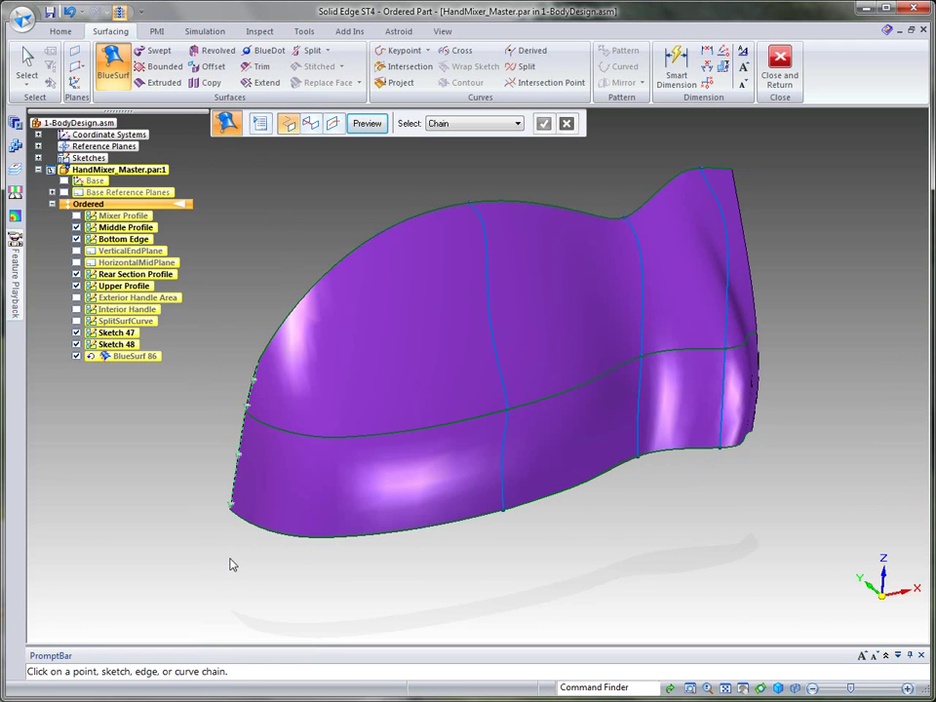
pyautogui.moveTo(749, 564); pyautogui.dragTo(792, 344, button='middle')
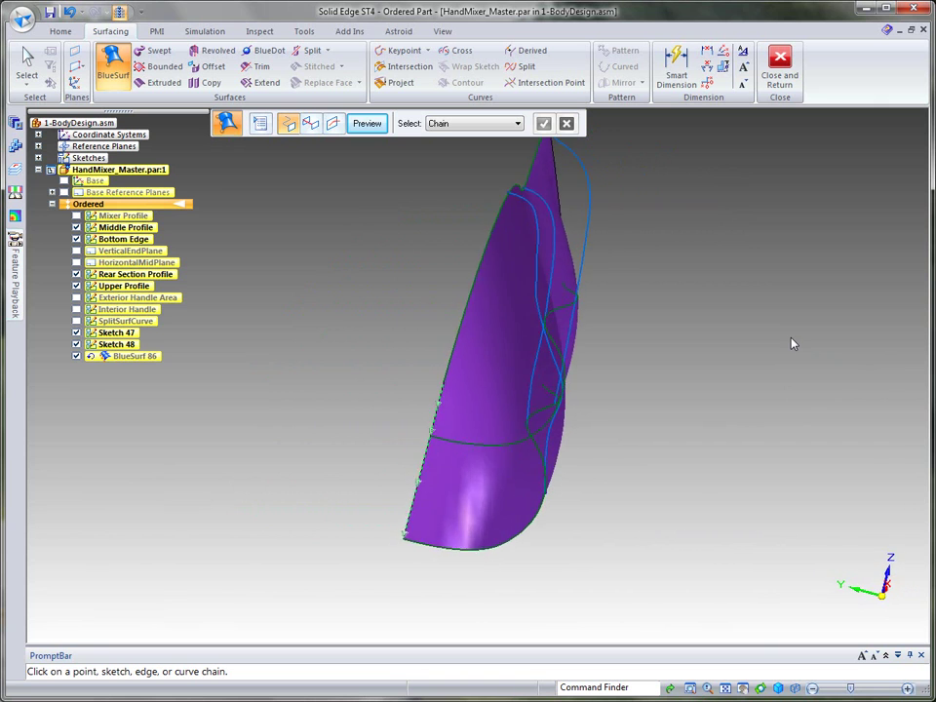
# Add the three vertical section curves to the BlueSurf as guide curves.
pyautogui.hotkey('ctrl', 'l')
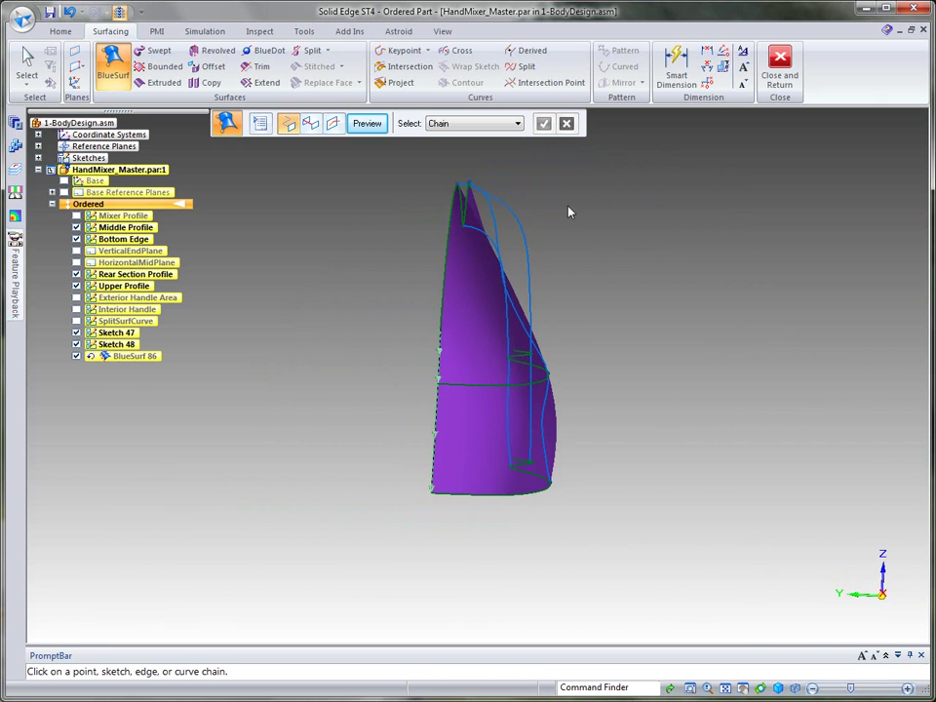
pyautogui.moveTo(575, 424); pyautogui.dragTo(615, 392, button='middle')
pyautogui.moveTo(464, 203); pyautogui.dragTo(366, 179, button='middle')
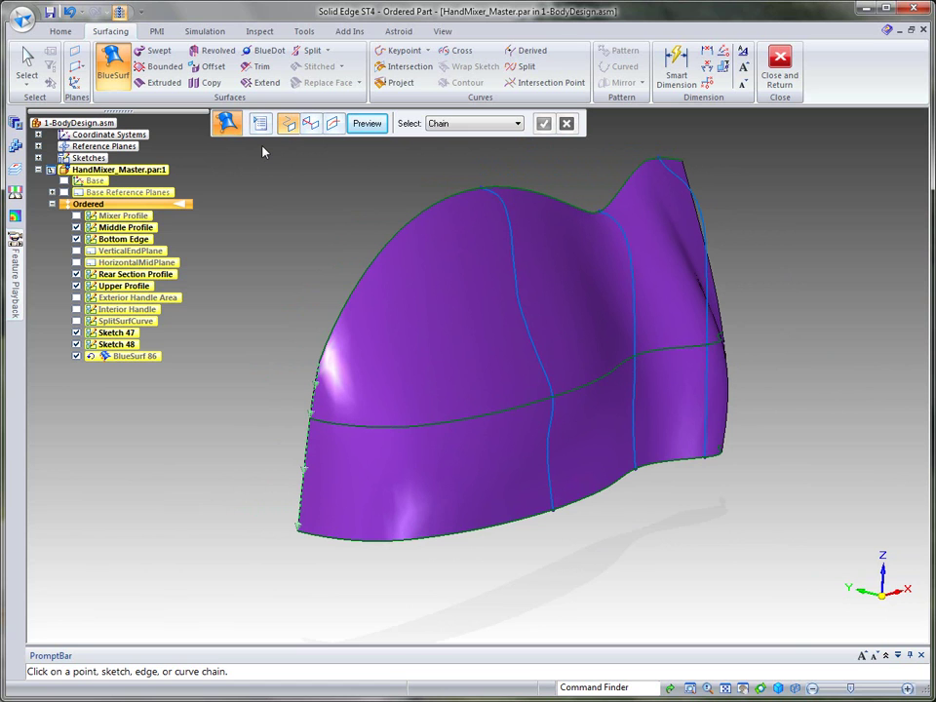
pyautogui.click(311, 124)
pyautogui.scroll(2, 649, 127)
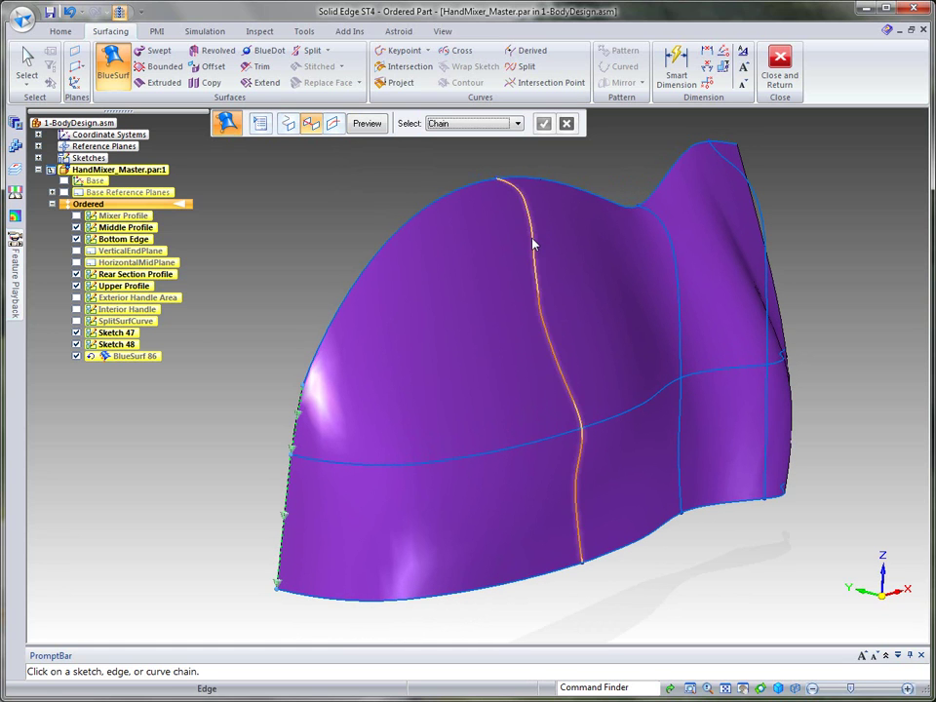
pyautogui.click(539, 237)
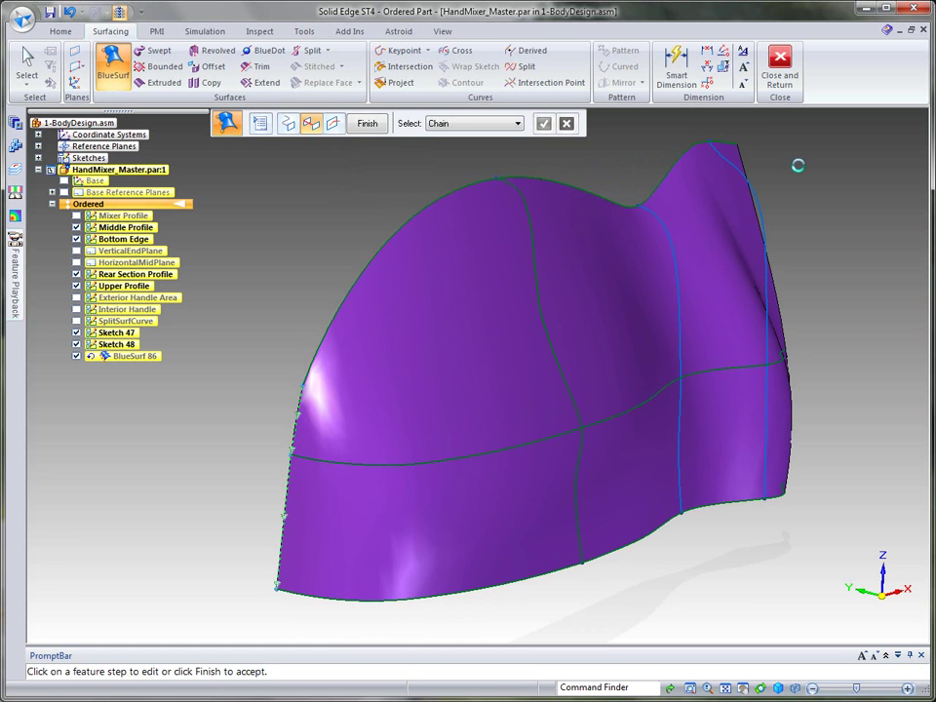
pyautogui.click(680, 265)
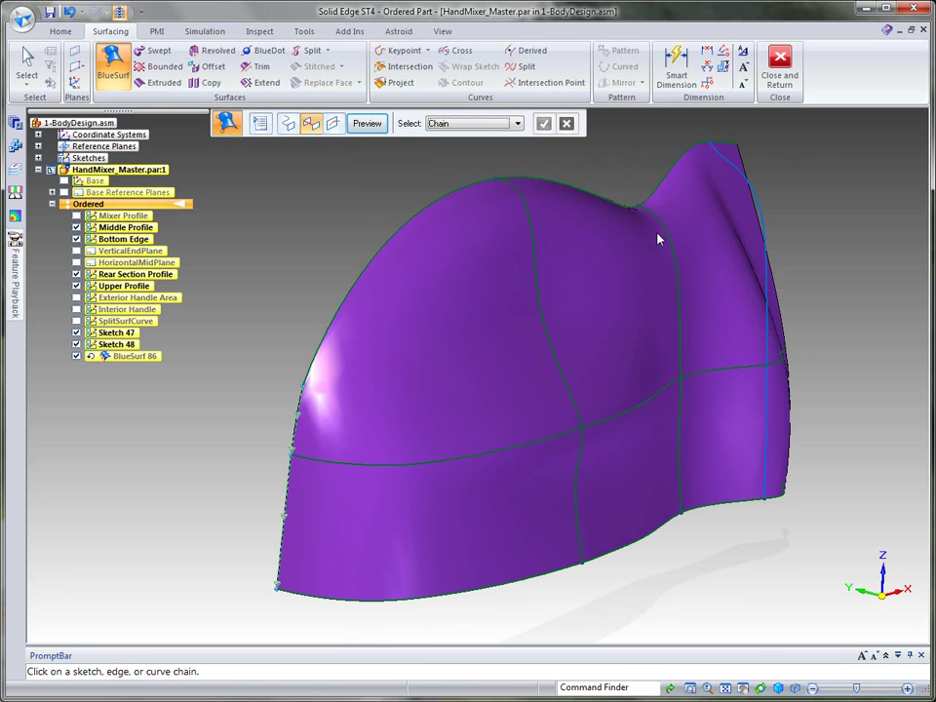
pyautogui.click(766, 256)
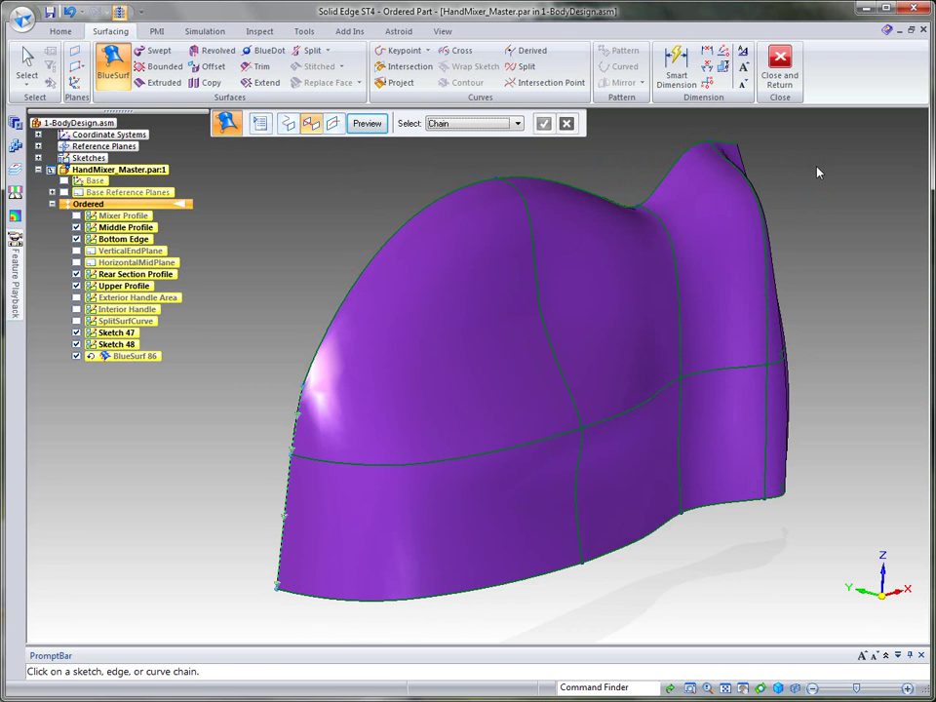
# Preview and finish the BlueSurf, and exit the command.
pyautogui.hotkey('ctrl', 'f')
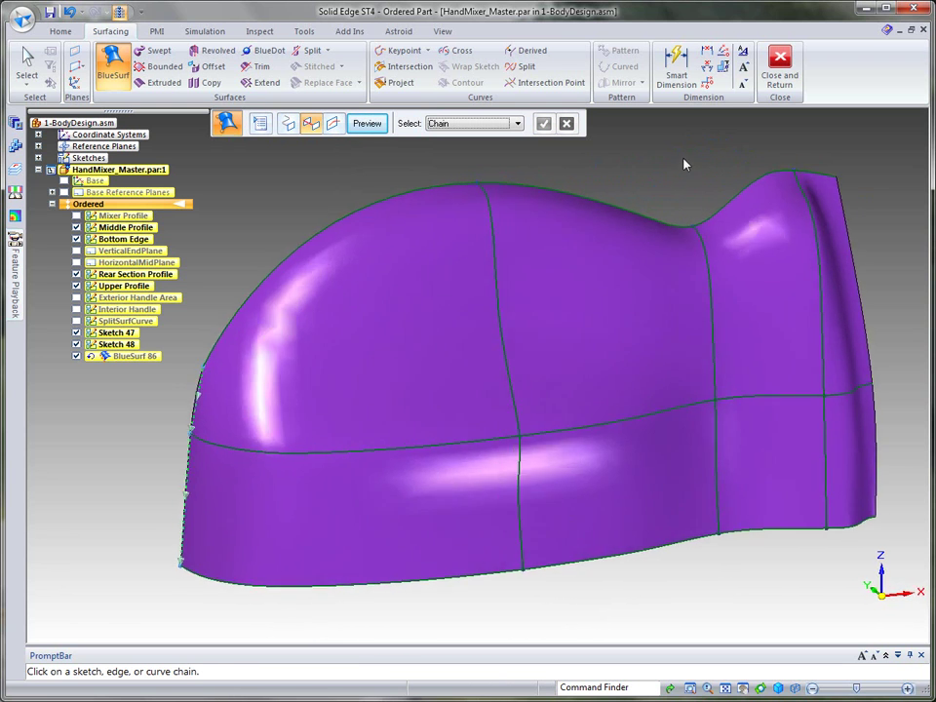
pyautogui.hotkey('ctrl', 'r')
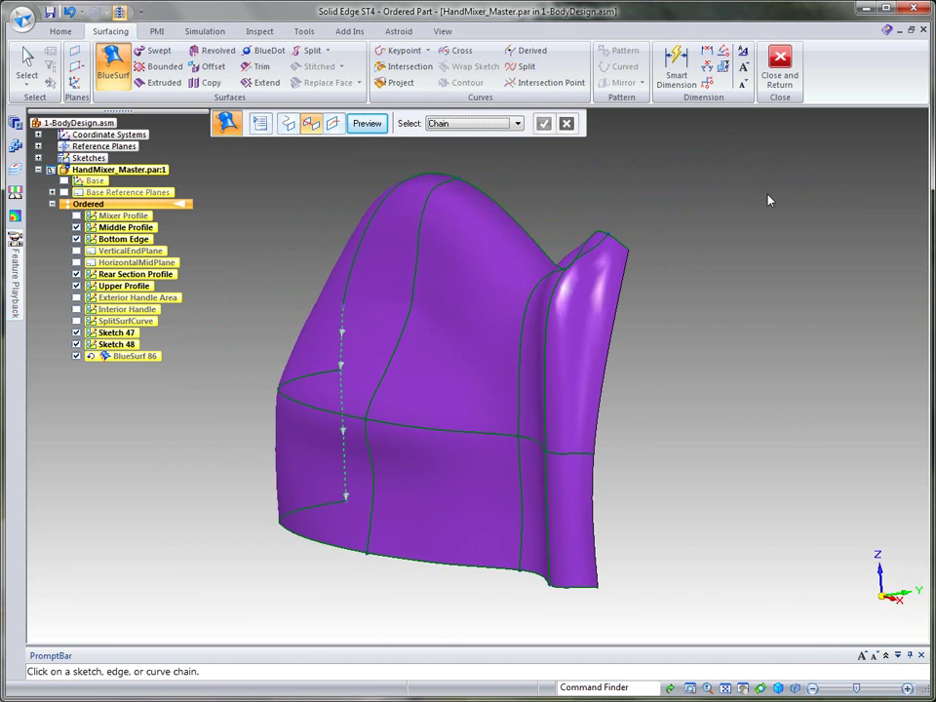
pyautogui.hotkey('ctrl', 'f')
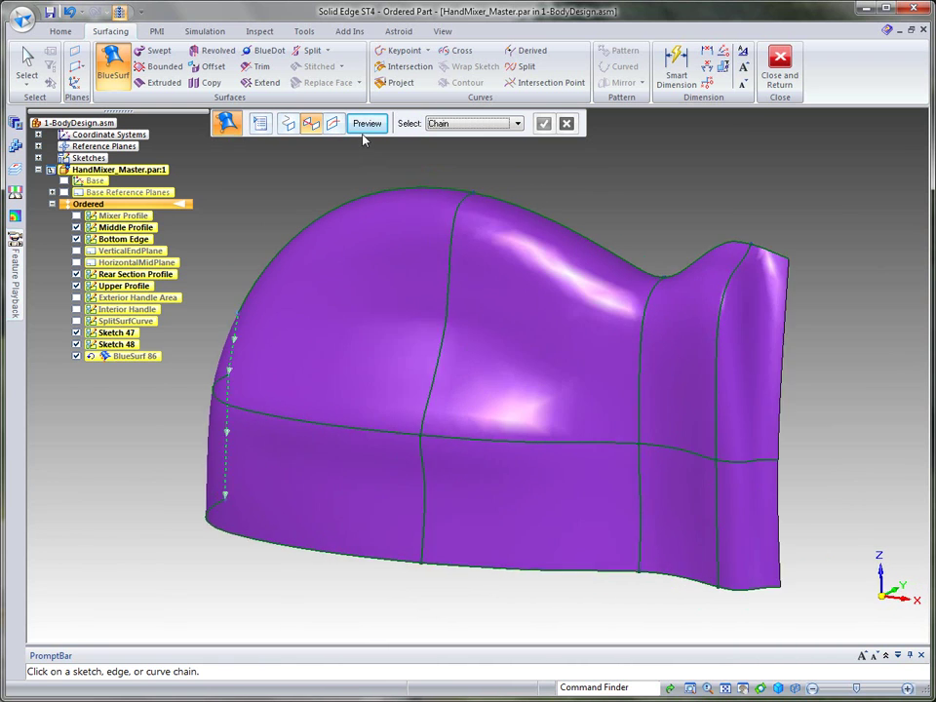
pyautogui.click(366, 125)
pyautogui.click(366, 124)
pyautogui.click(367, 124)
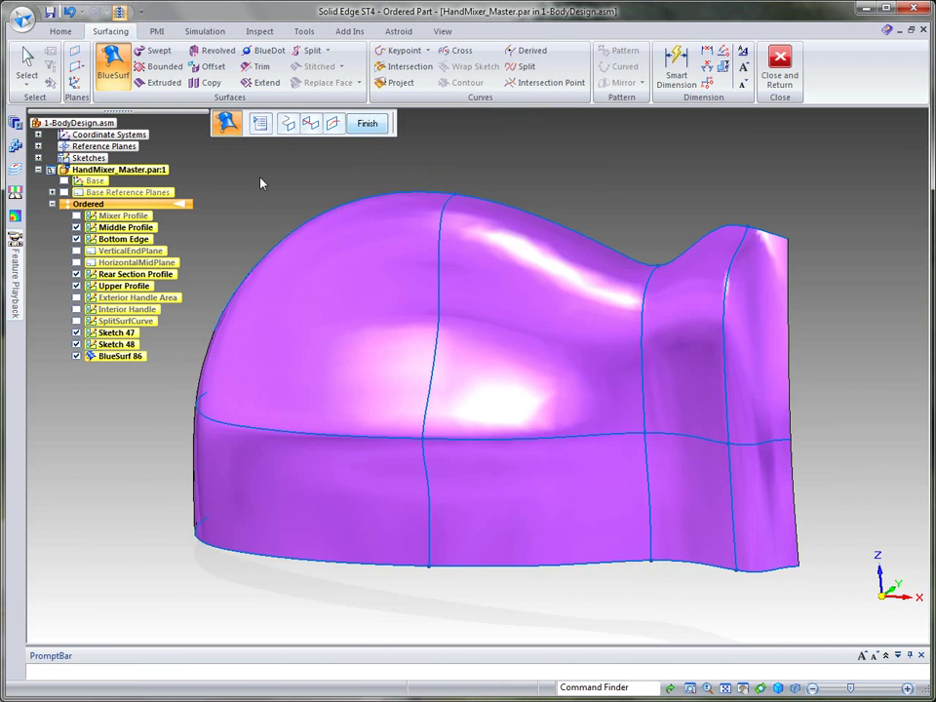
pyautogui.click(27, 61)
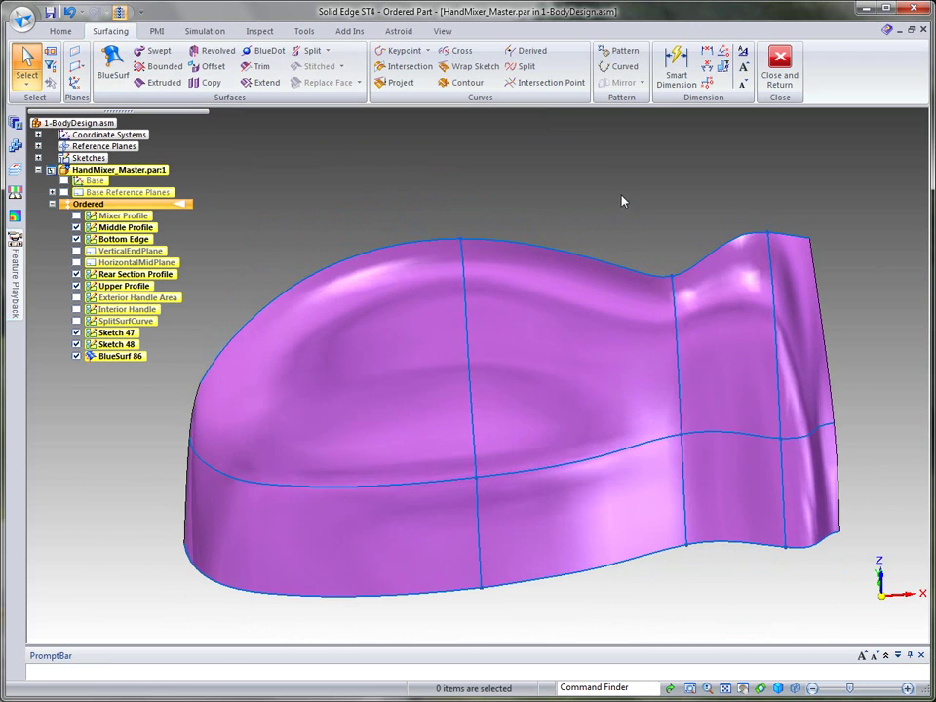
# Try moving the Middle Profile's BlueDot in the bulging part of the body along Y to about -51.1 mm using Local edit, and undo it.
pyautogui.moveTo(777, 229); pyautogui.dragTo(851, 282, button='middle')
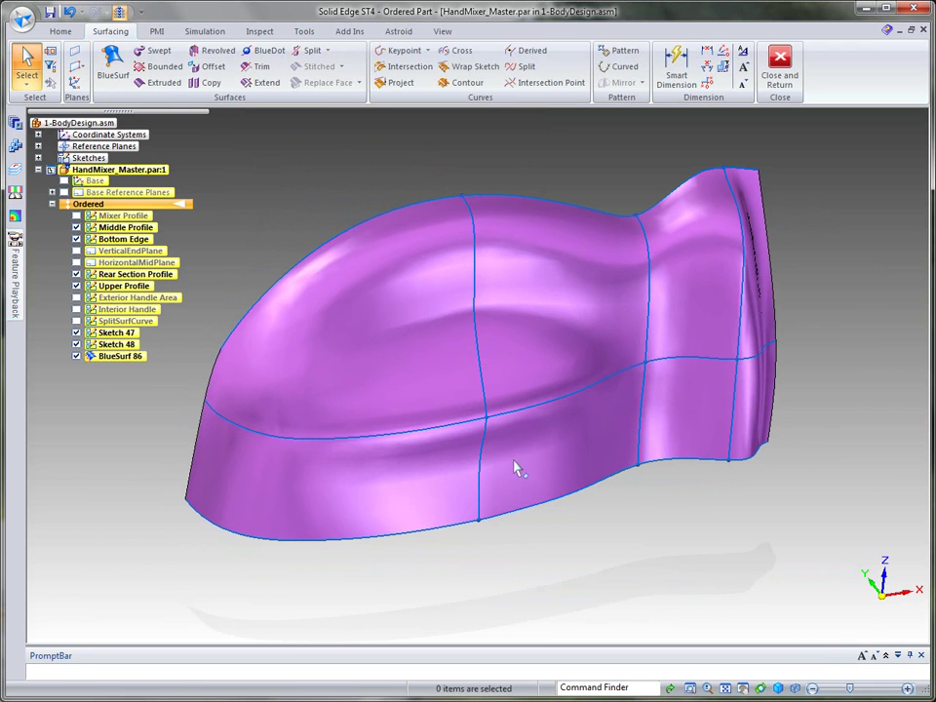
pyautogui.click(488, 422)
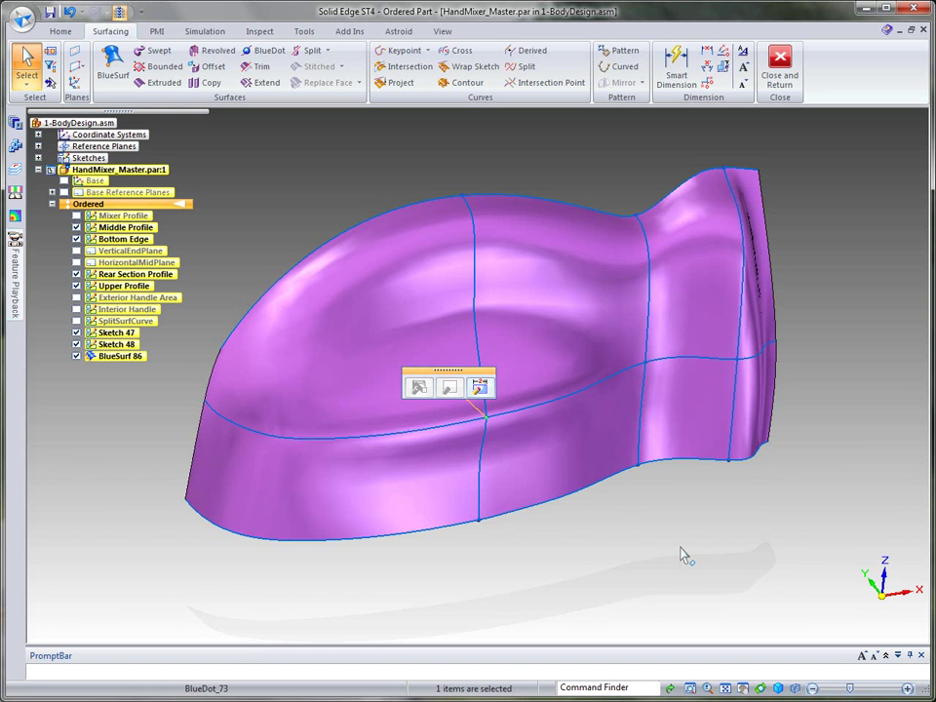
pyautogui.click(480, 387)
pyautogui.moveTo(433, 467); pyautogui.dragTo(829, 329)
pyautogui.moveTo(871, 469); pyautogui.dragTo(829, 464, button='middle')
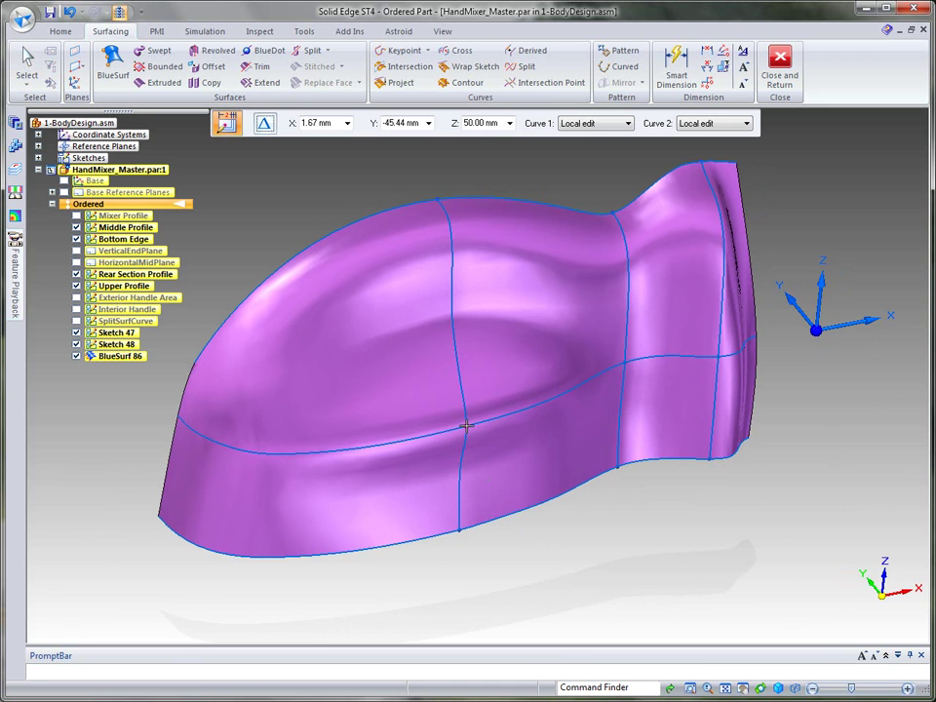
pyautogui.click(802, 318)
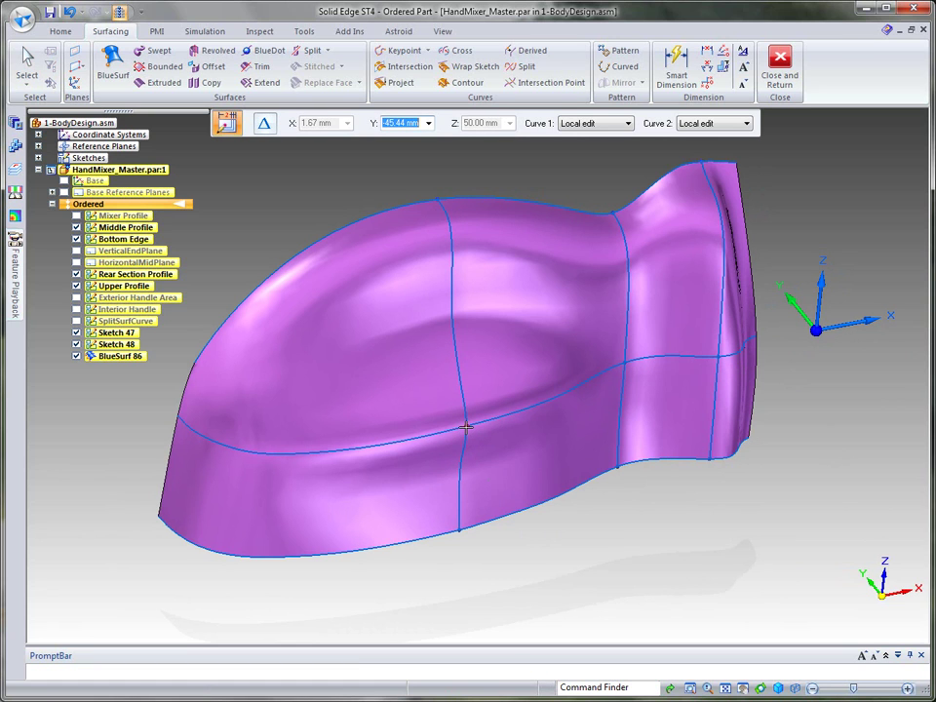
pyautogui.moveTo(472, 438)
pyautogui.mouseDown()
pyautogui.moveTo(476, 451)
pyautogui.moveTo(461, 422)
pyautogui.moveTo(478, 444)
pyautogui.mouseUp()
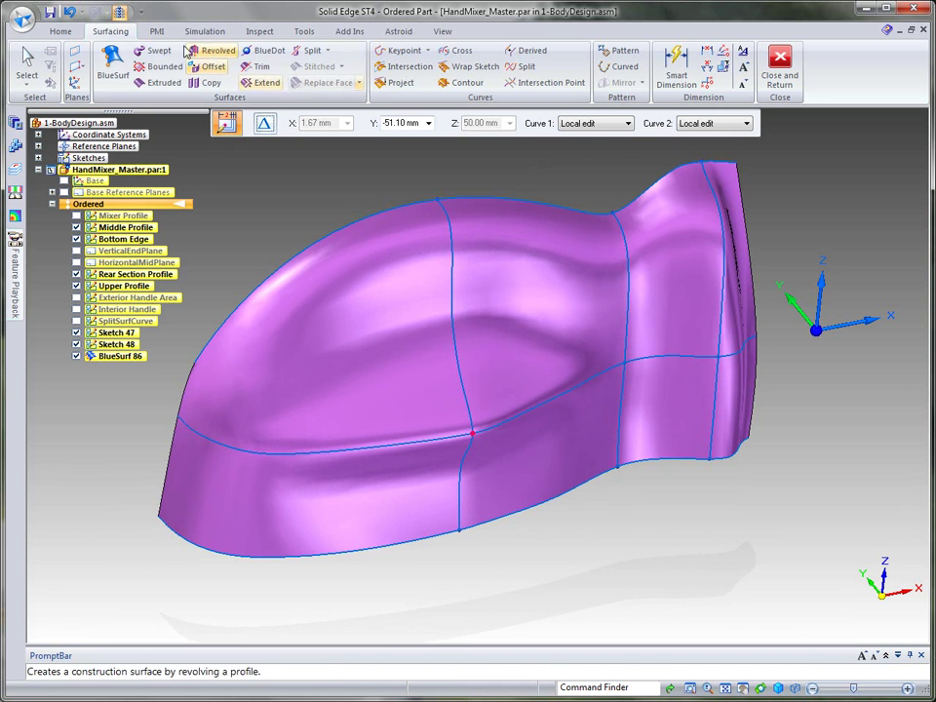
pyautogui.click(70, 12)
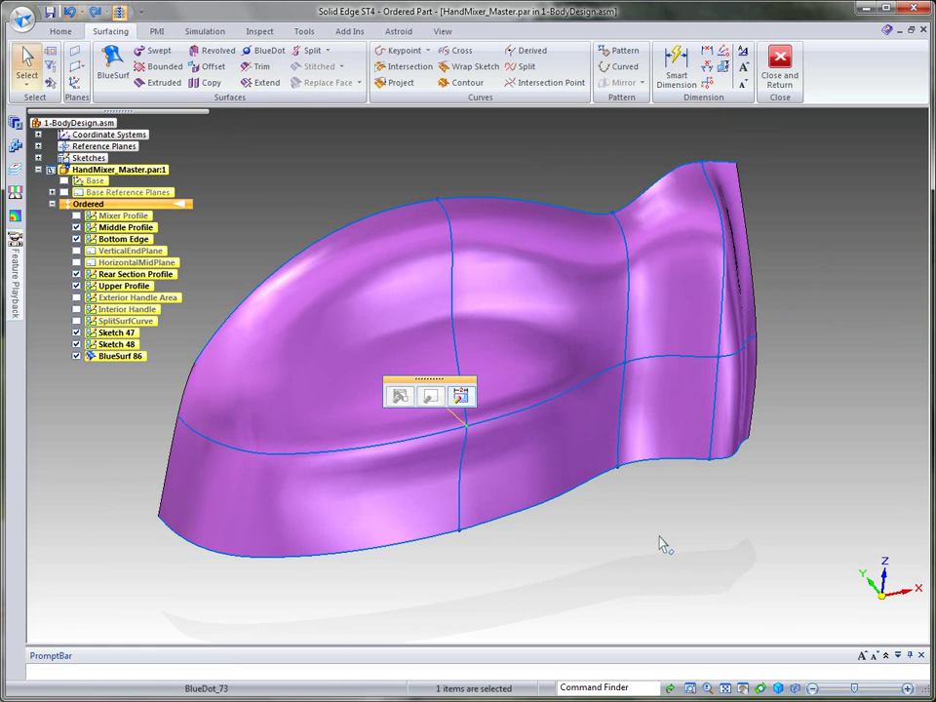
# Reopen the same BlueDot for dynamic editing, lock it to the Y axis and set both Curve 1 and Curve 2 to Shape edit.
pyautogui.click(463, 396)
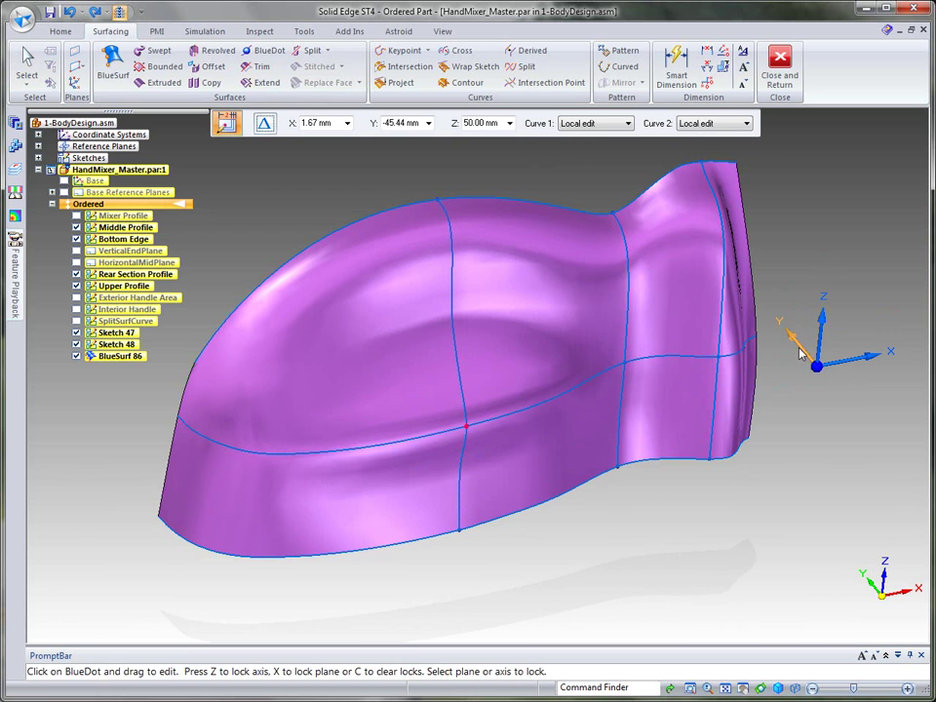
pyautogui.click(792, 332)
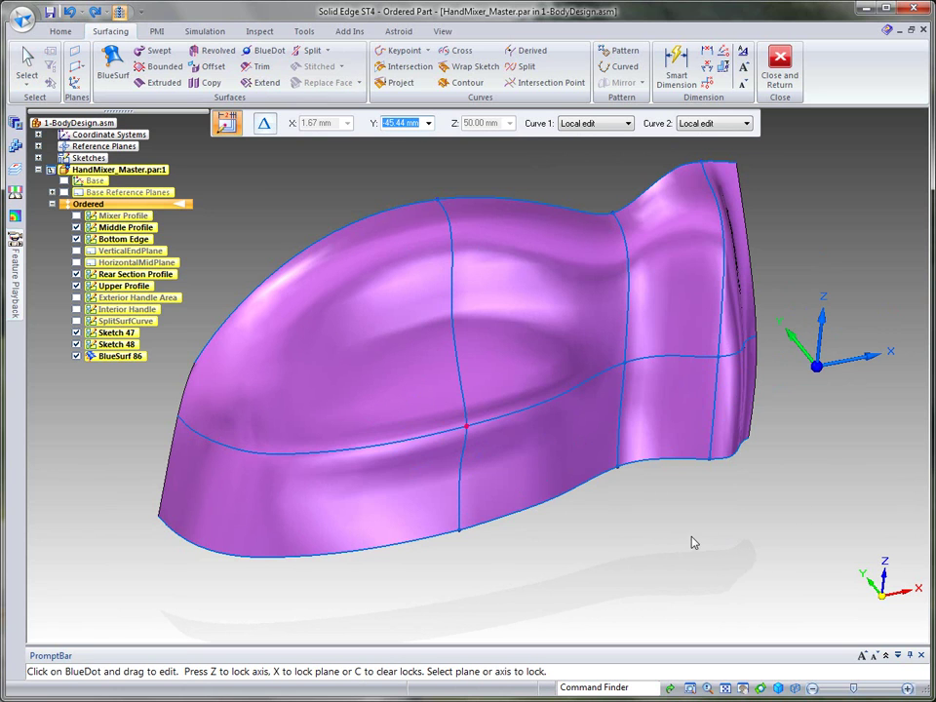
pyautogui.click(605, 123)
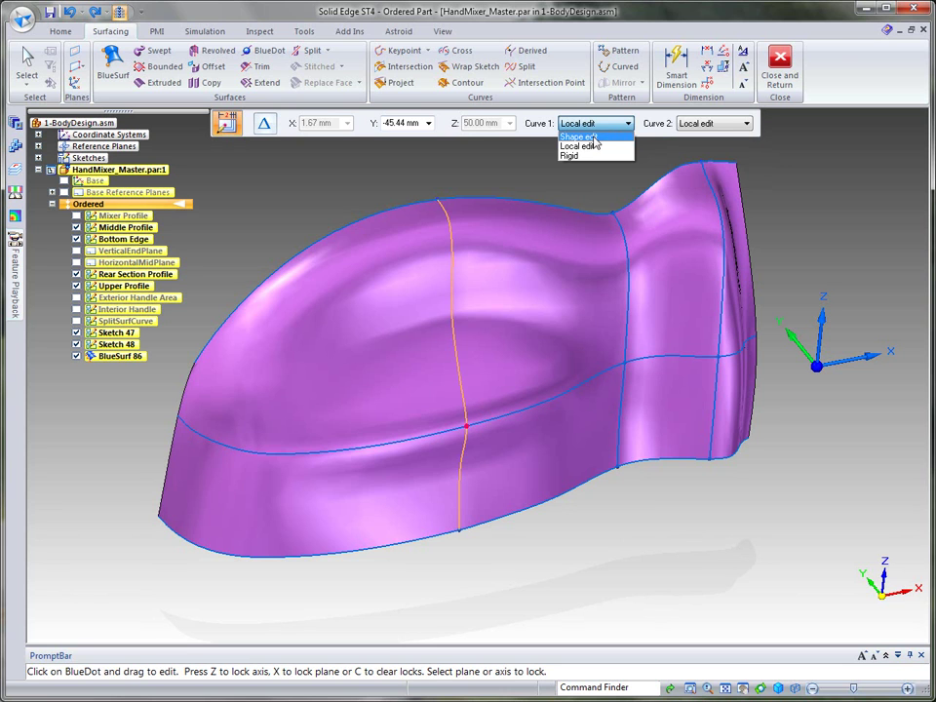
pyautogui.click(593, 139)
pyautogui.click(745, 124)
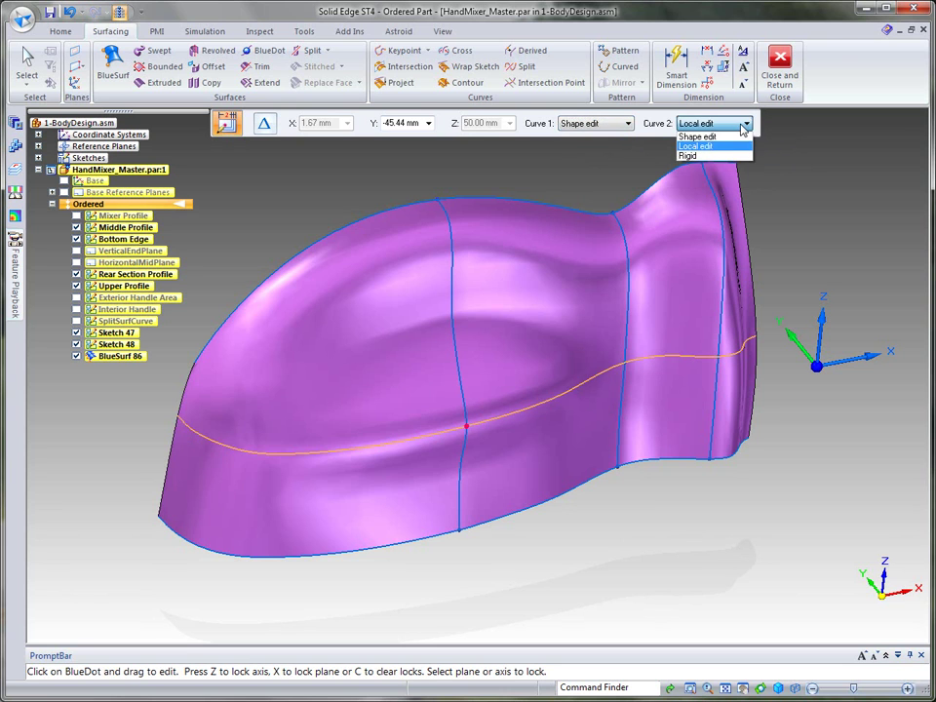
pyautogui.click(719, 137)
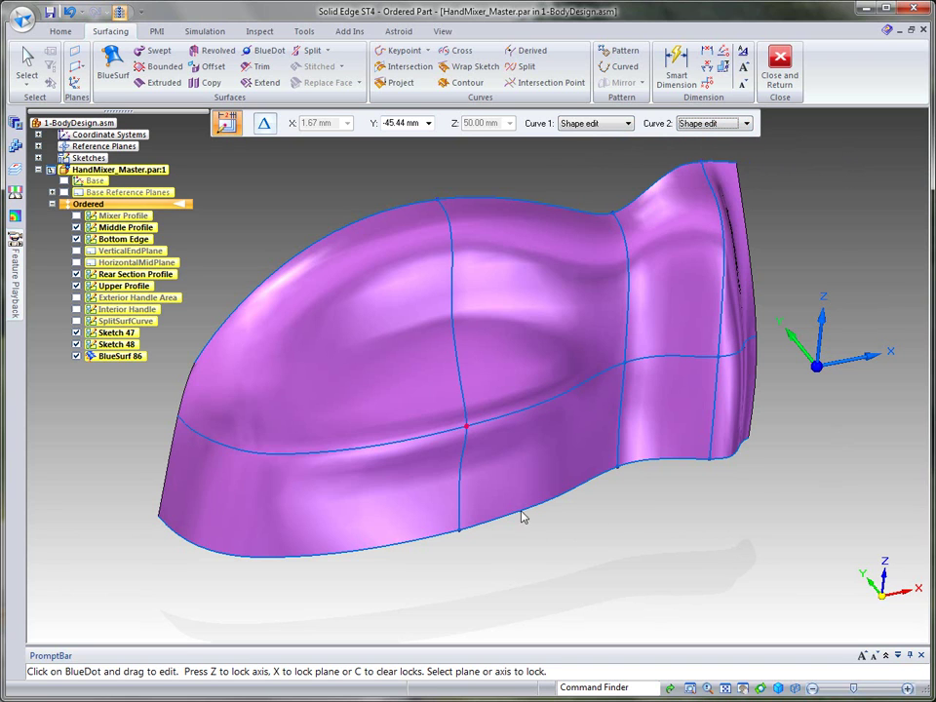
# Move the BlueDot outward along the locked axis to a Y value of about -49.97 mm.
pyautogui.click(468, 430)
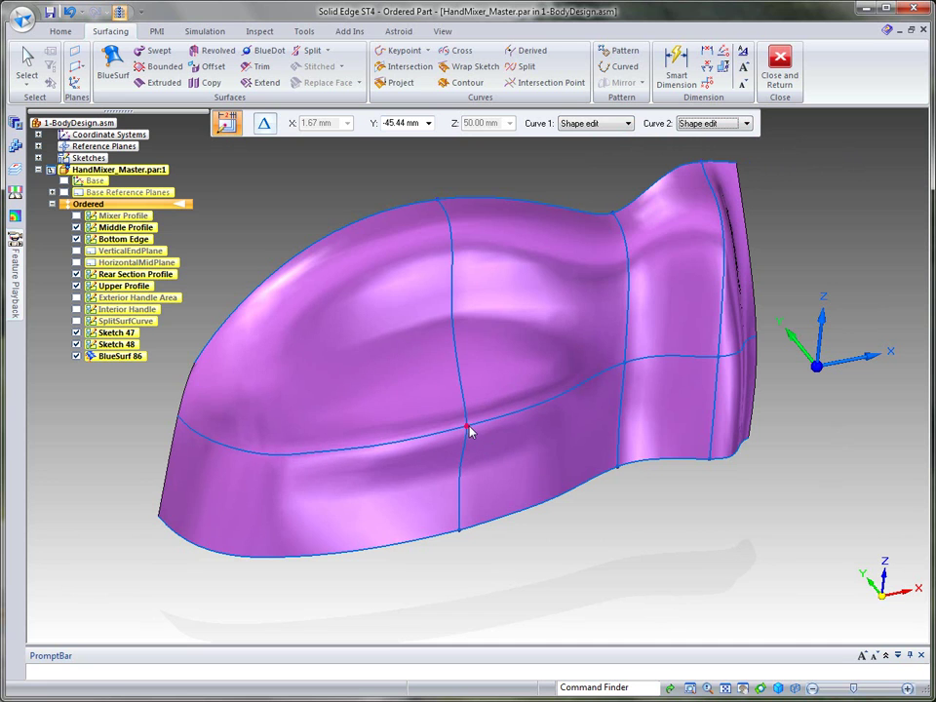
pyautogui.moveTo(472, 435); pyautogui.dragTo(472, 430)
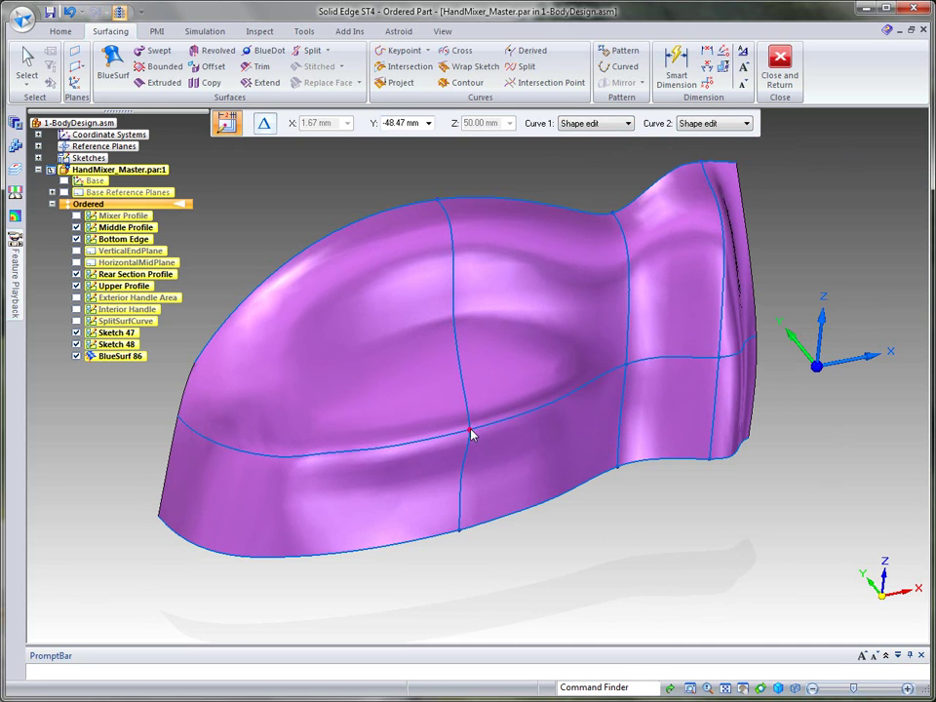
pyautogui.moveTo(472, 435); pyautogui.dragTo(474, 436)
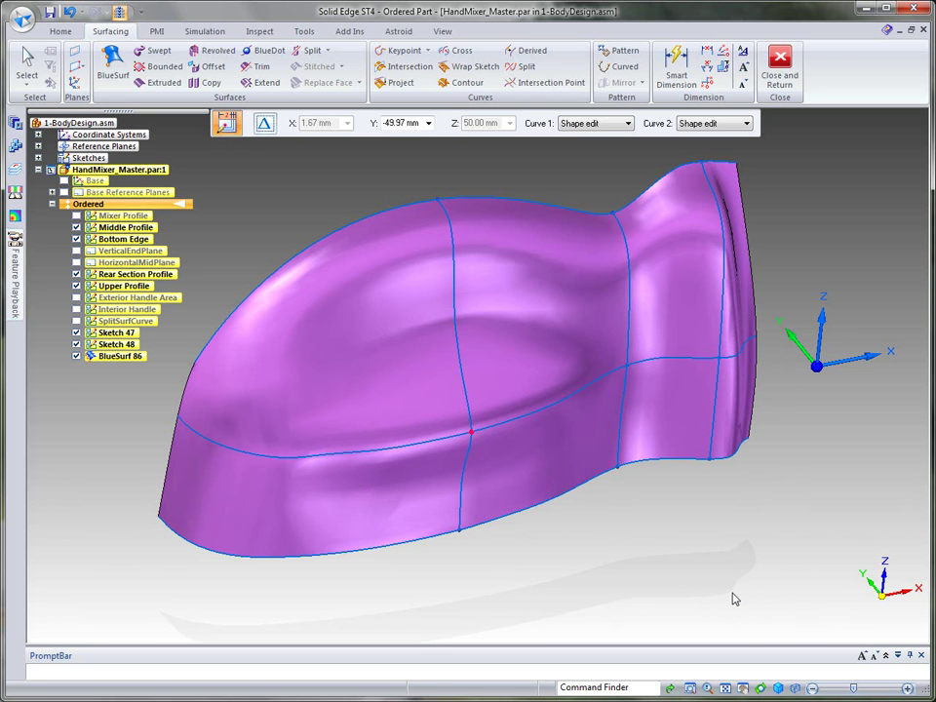
pyautogui.moveTo(694, 591); pyautogui.dragTo(693, 592, button='middle')
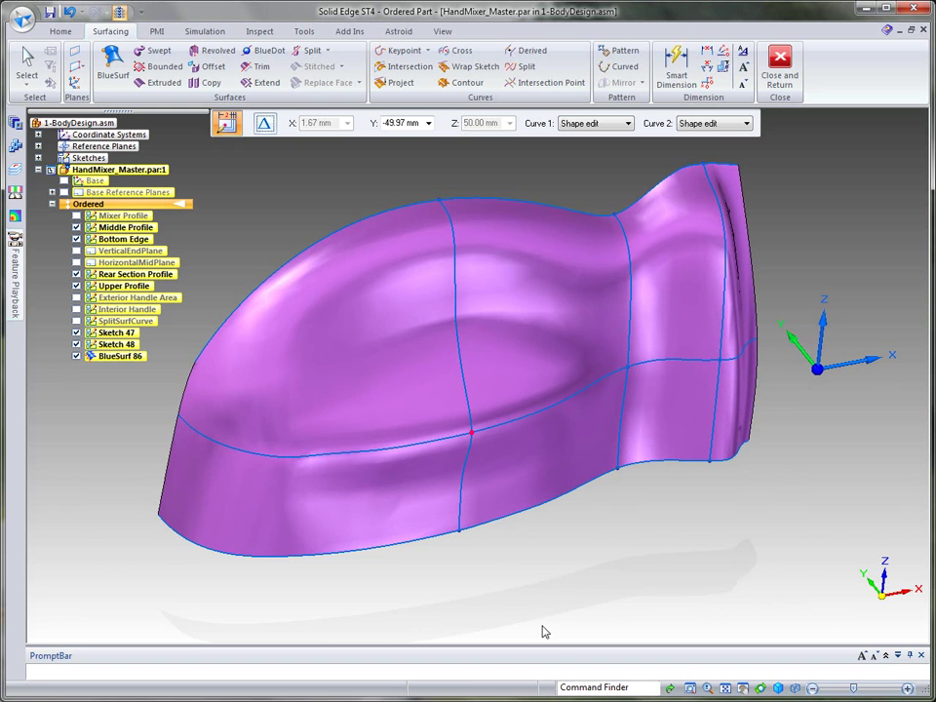
# Reshape the Middle Profile curve by pulling two control points near its rounded end slightly outward, and end the dynamic edit.
pyautogui.click(387, 457)
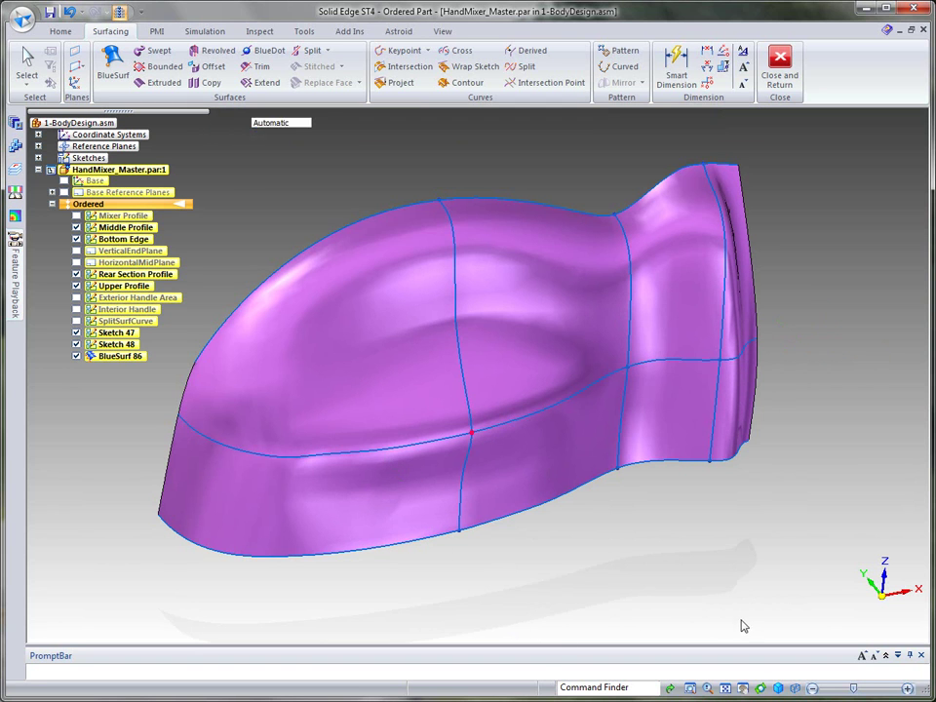
pyautogui.moveTo(777, 571); pyautogui.dragTo(338, 467, button='middle')
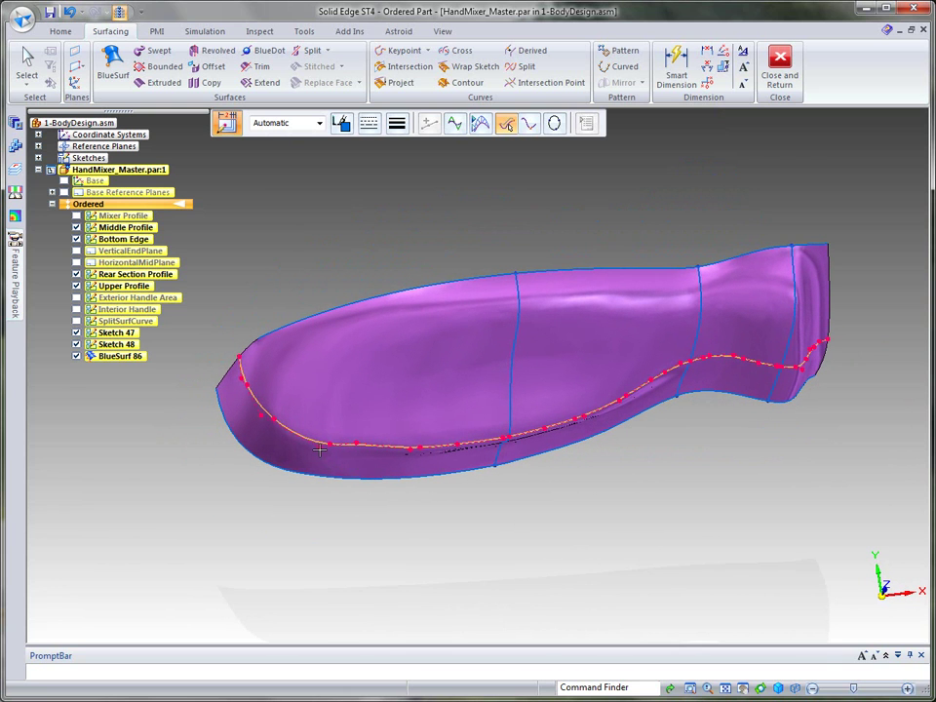
pyautogui.moveTo(320, 459); pyautogui.dragTo(317, 454)
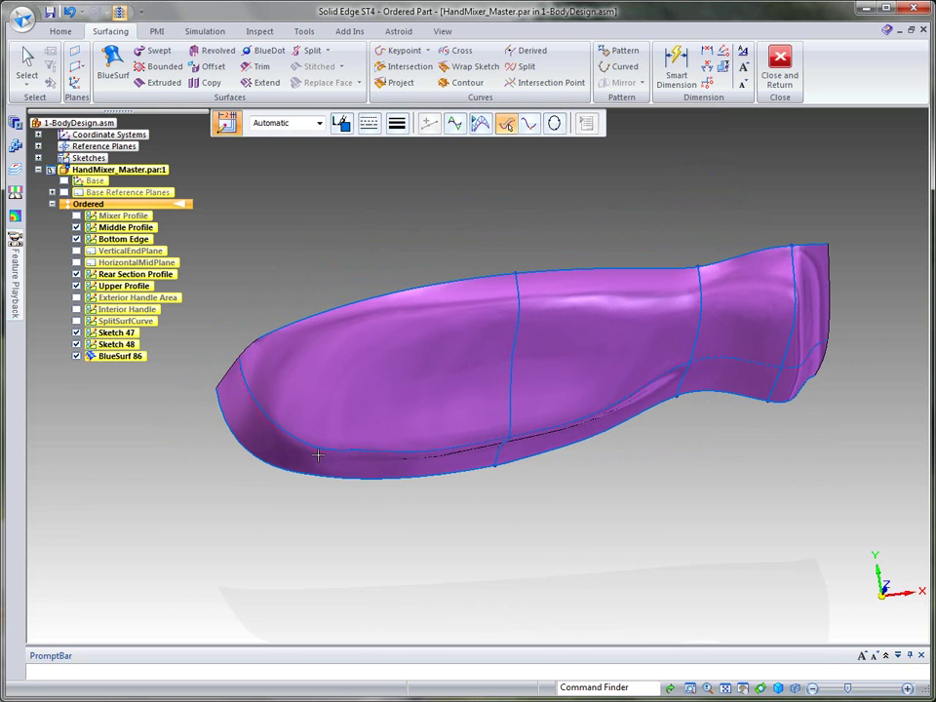
pyautogui.click(318, 456)
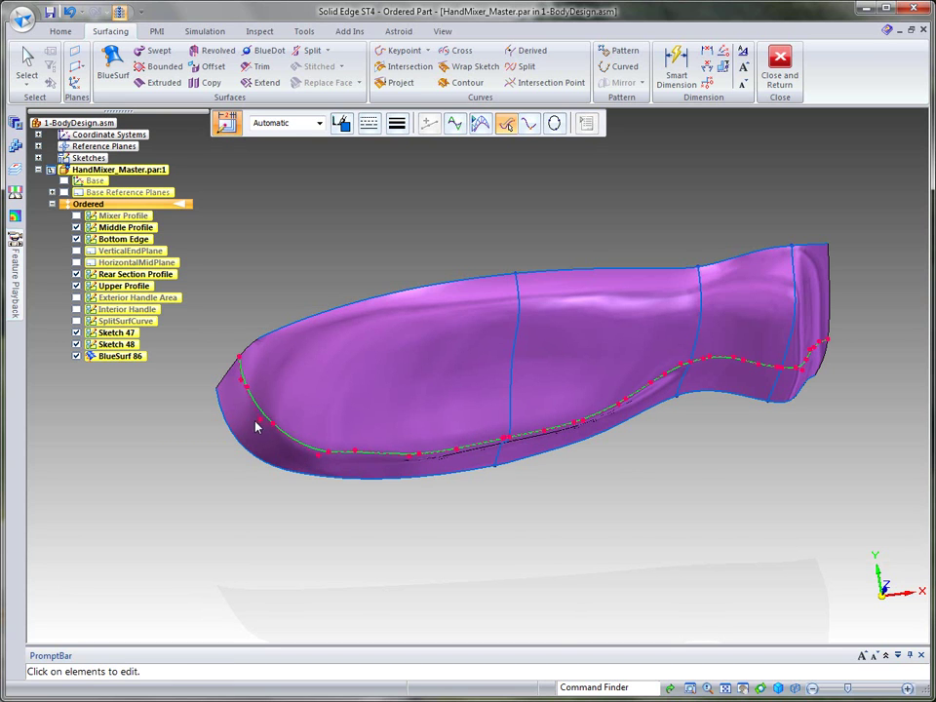
pyautogui.moveTo(255, 421); pyautogui.dragTo(253, 421)
pyautogui.click(252, 421)
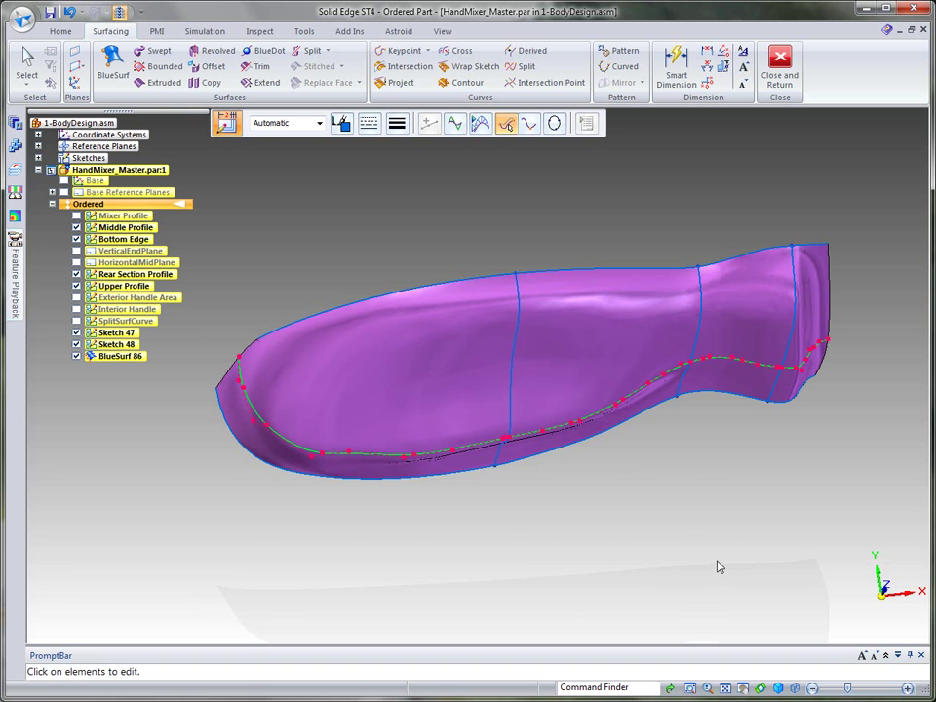
pyautogui.click(817, 519)
pyautogui.moveTo(808, 512); pyautogui.dragTo(902, 564, button='middle')
pyautogui.click(26, 61)
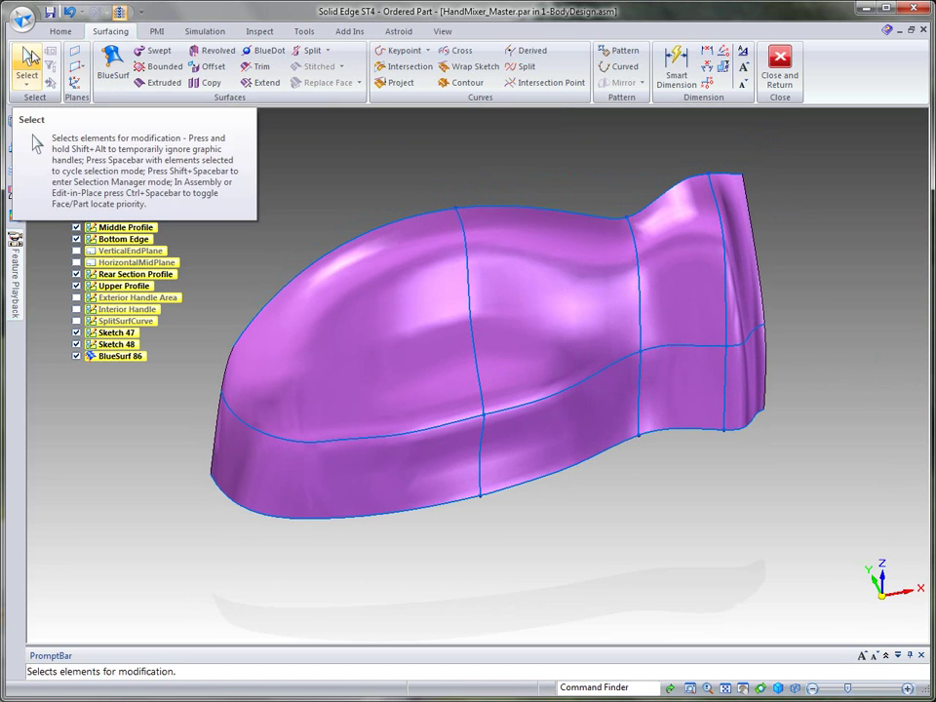
# Clear the selection and hide all sketches in the part.
pyautogui.click(481, 415)
pyautogui.click(377, 168)
pyautogui.rightClick(377, 166)
pyautogui.moveTo(425, 318)
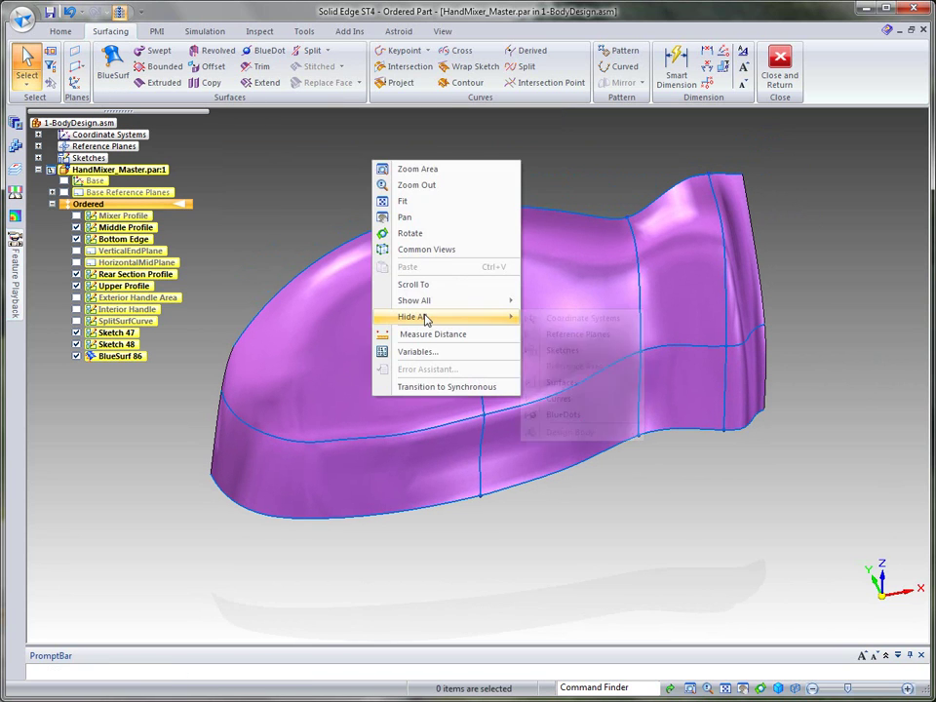
pyautogui.click(585, 351)
# Hide all BlueDots and show the Mixer Profile sketch.
pyautogui.rightClick(395, 155)
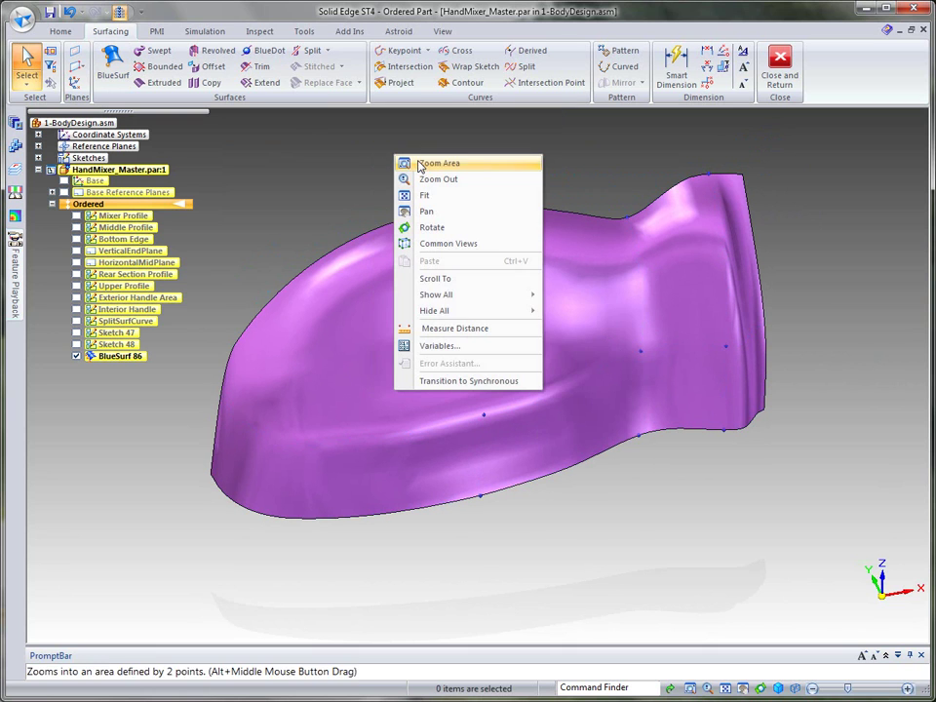
pyautogui.moveTo(455, 310)
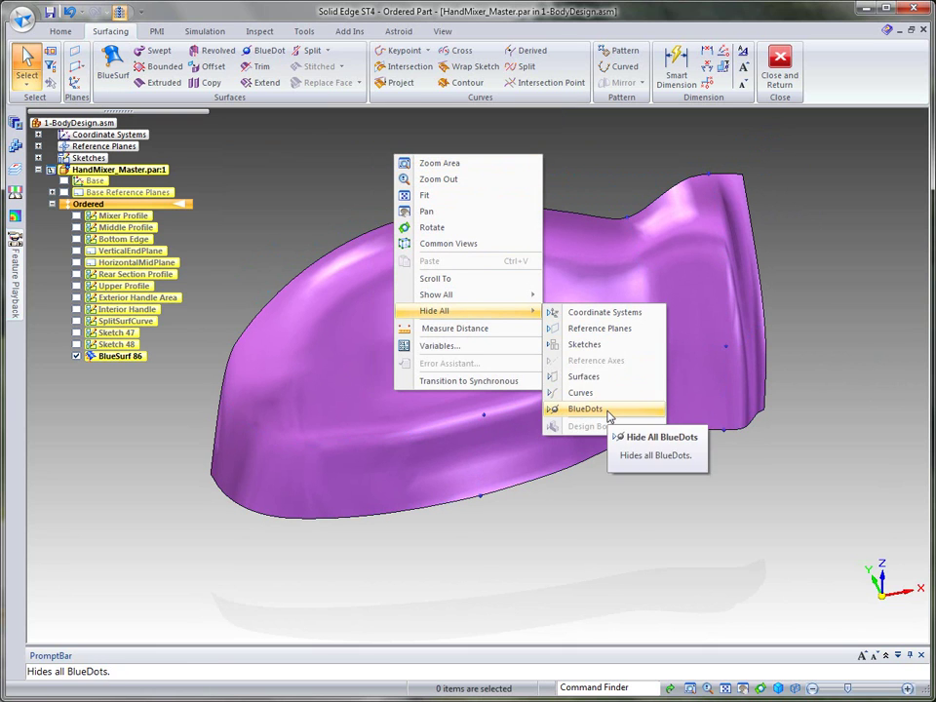
pyautogui.click(600, 409)
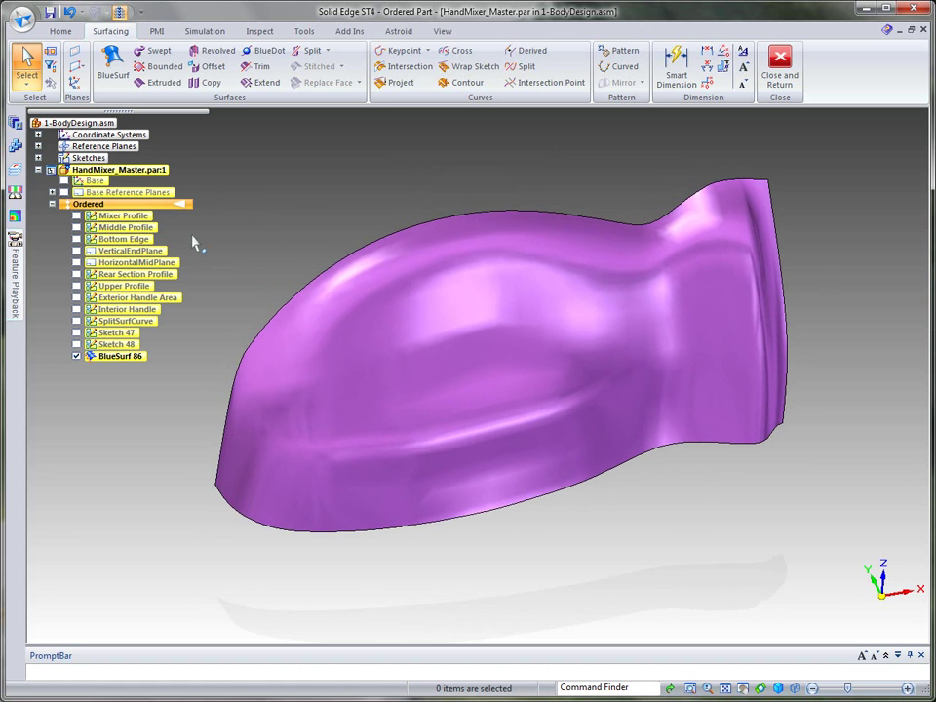
pyautogui.click(77, 217)
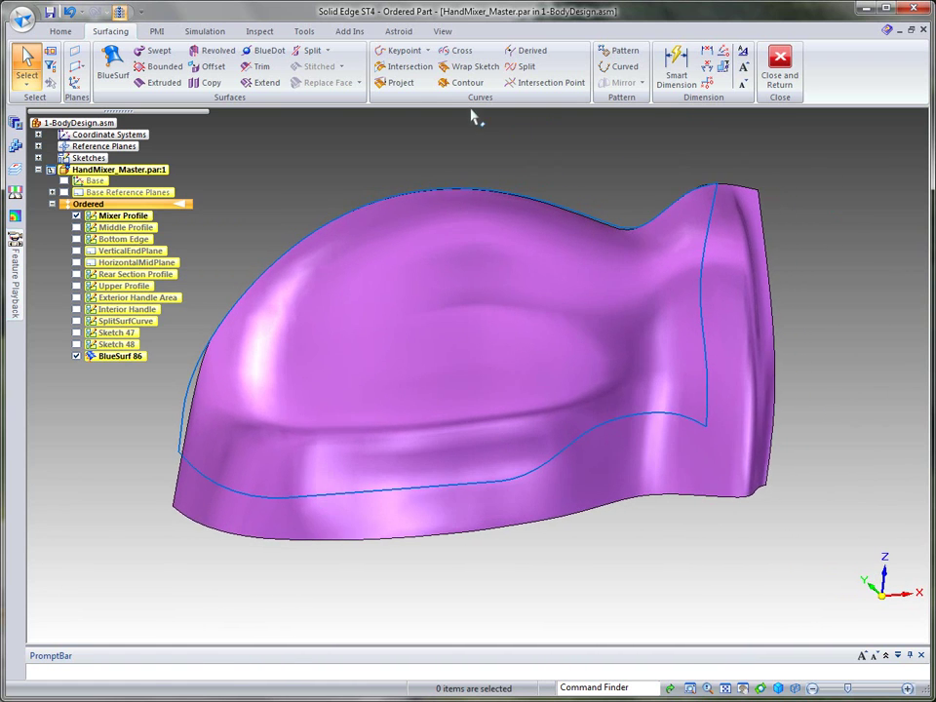
# Project the single rear edge curve of the Mixer Profile sketch onto the BlueSurf body, toward the bulging side.
pyautogui.click(394, 83)
pyautogui.click(472, 124)
pyautogui.click(472, 144)
pyautogui.click(704, 275)
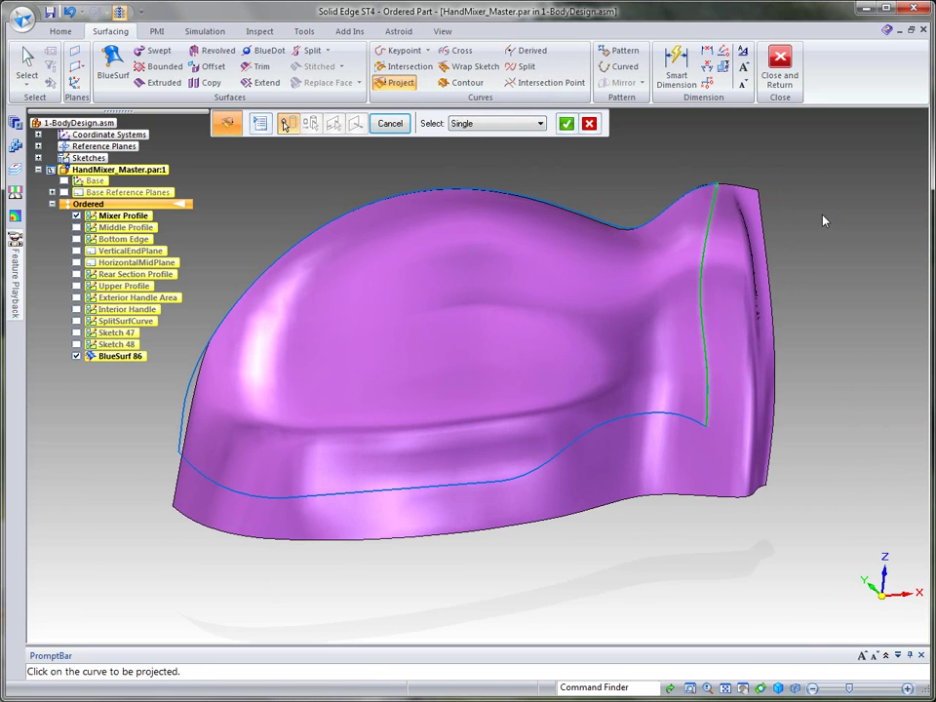
pyautogui.rightClick(819, 219)
pyautogui.click(749, 297)
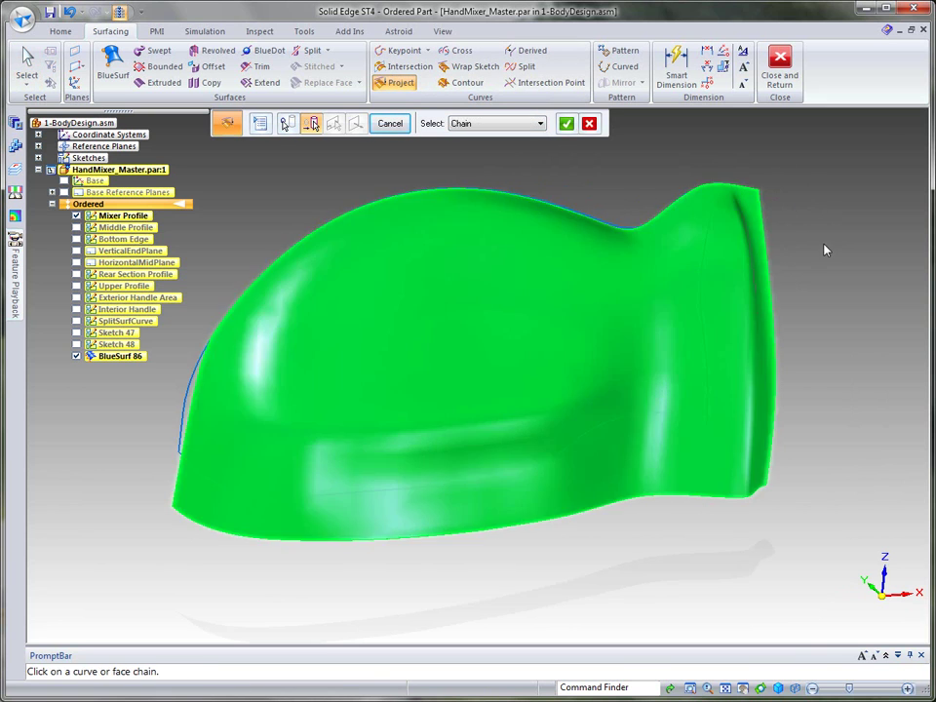
pyautogui.rightClick(824, 258)
pyautogui.click(731, 313)
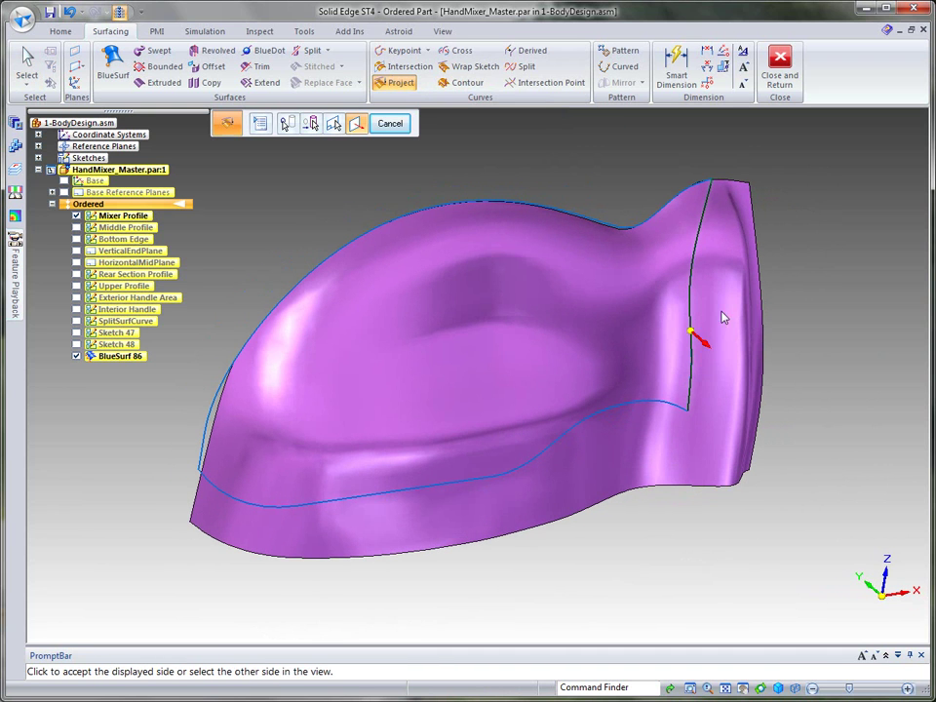
pyautogui.click(693, 336)
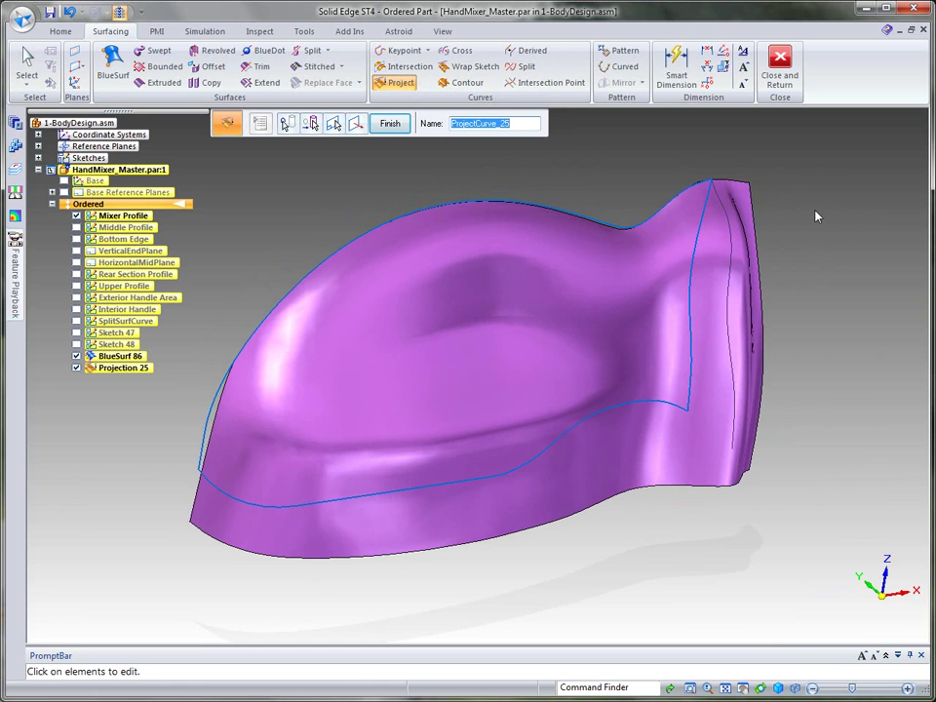
pyautogui.click(391, 124)
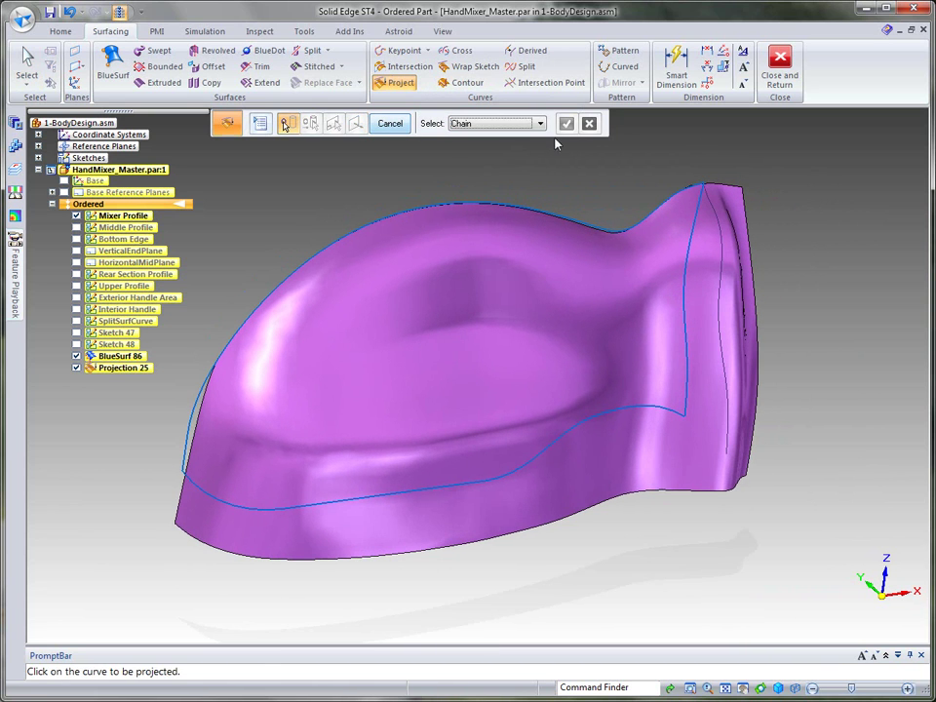
# Trim the BlueSurf body along the projected curve, removing the strip at its rear end.
pyautogui.click(262, 66)
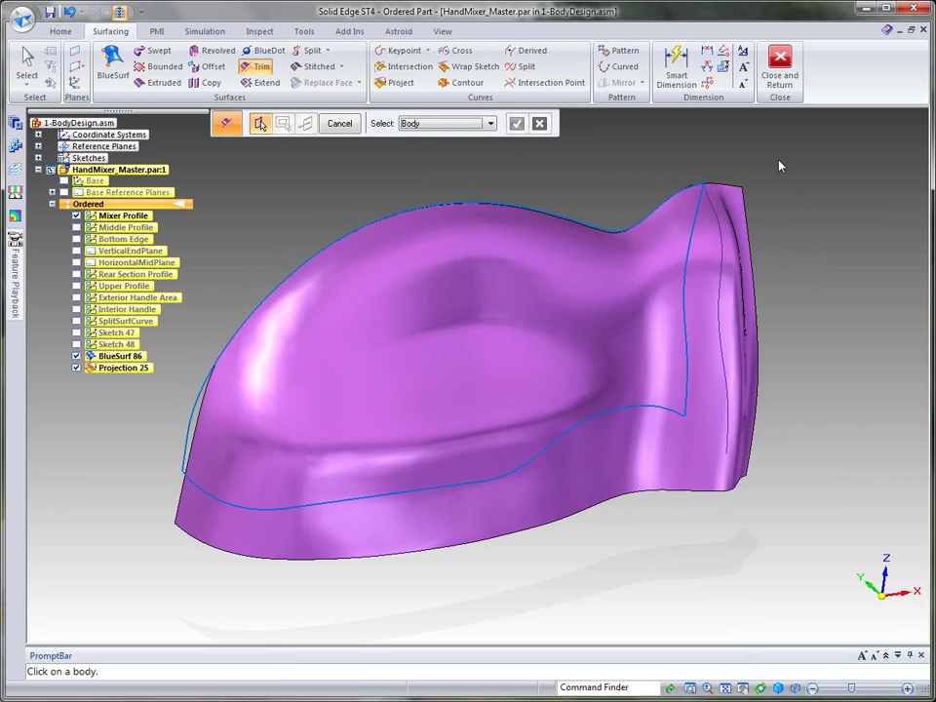
pyautogui.click(746, 234)
pyautogui.rightClick(791, 216)
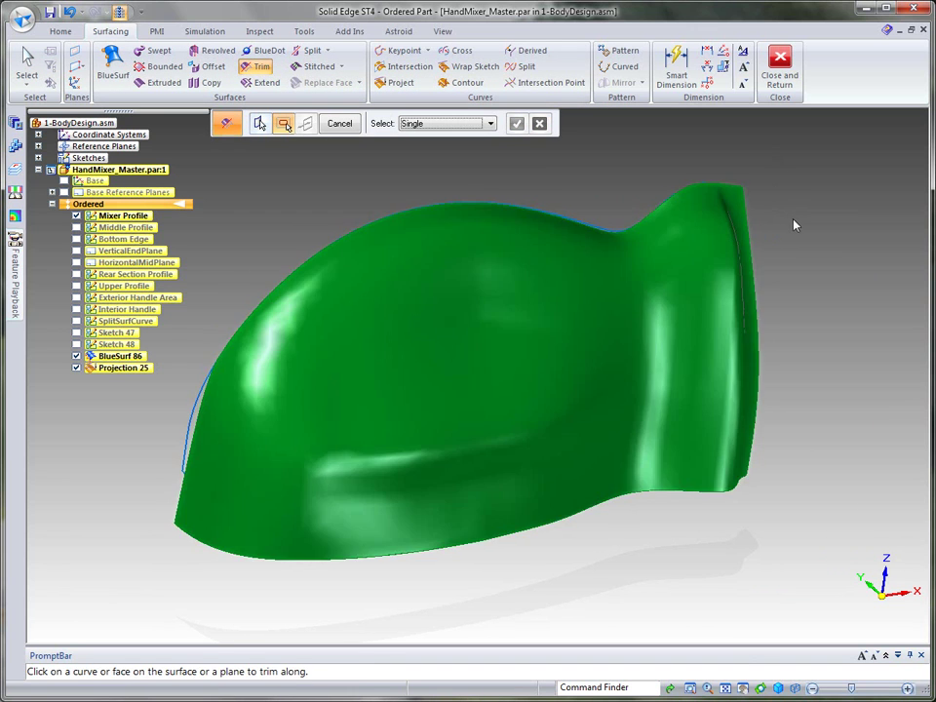
pyautogui.click(722, 255)
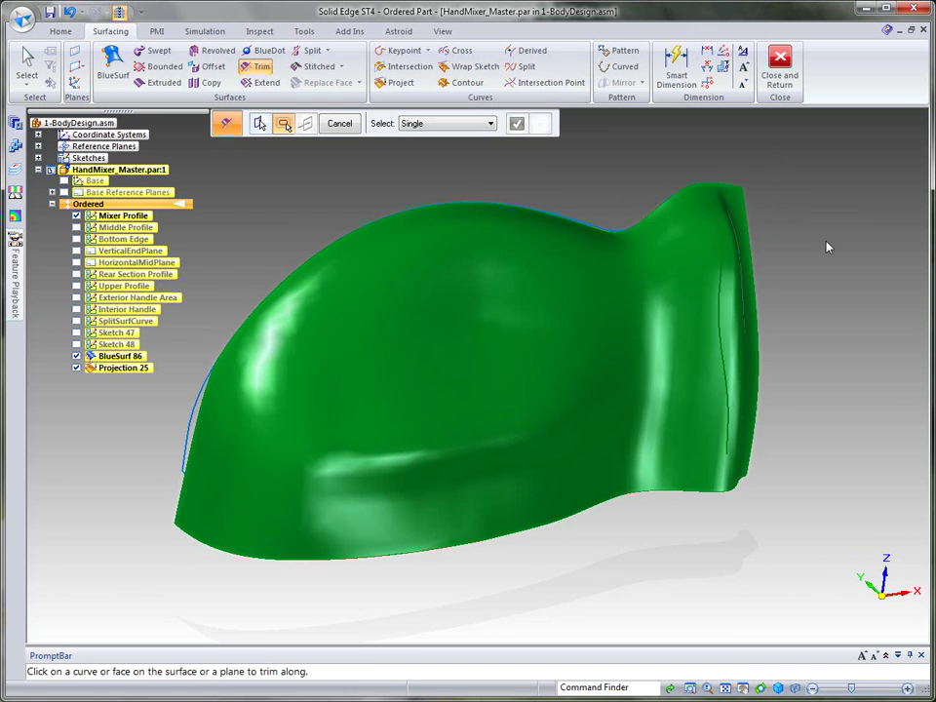
pyautogui.rightClick(828, 247)
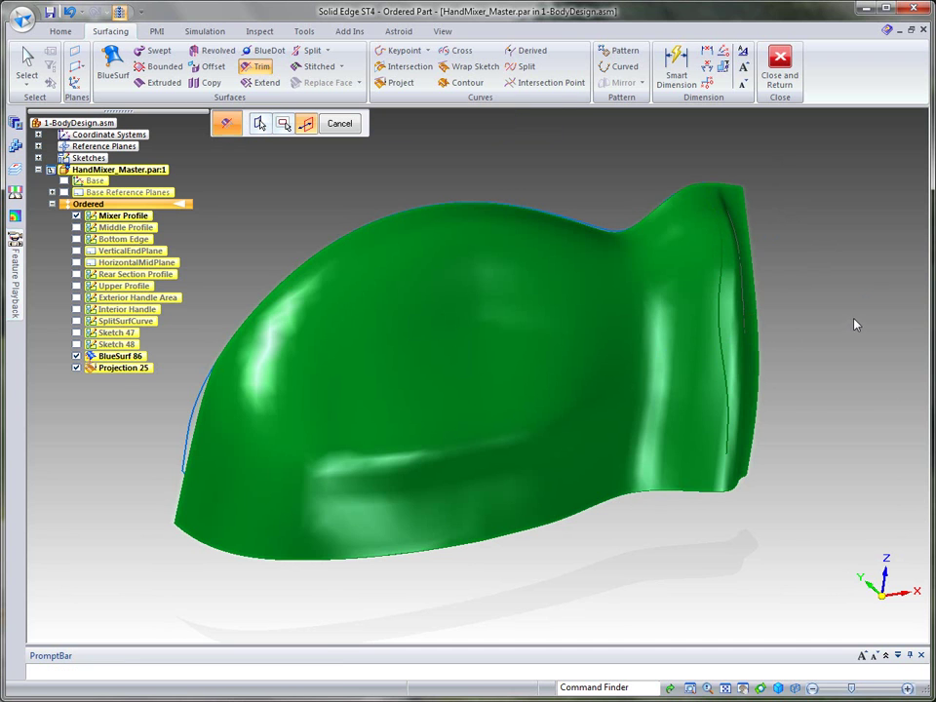
pyautogui.rightClick(850, 324)
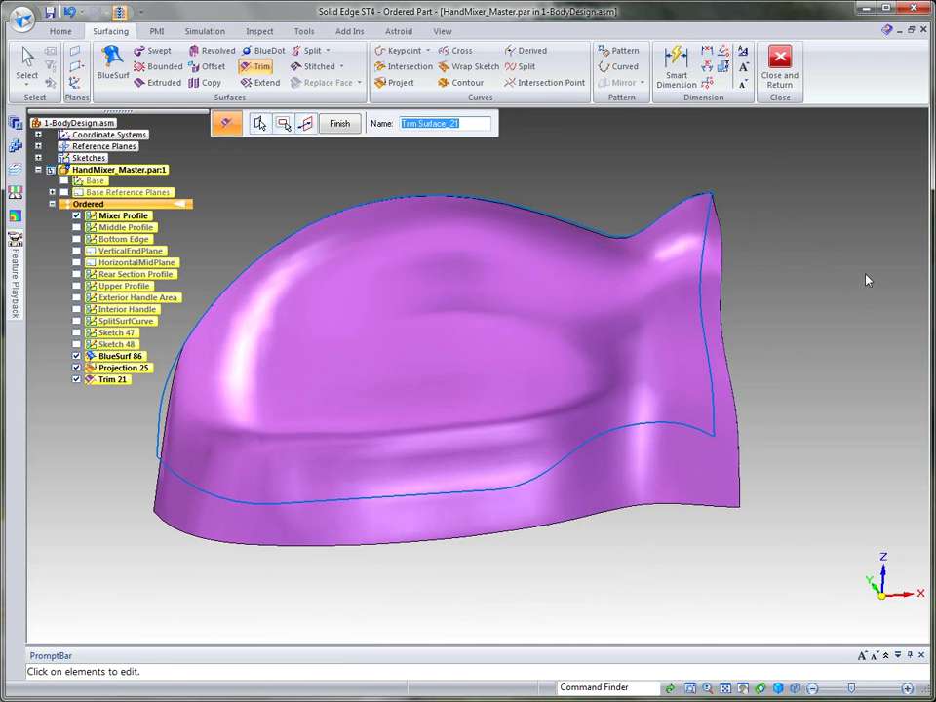
pyautogui.moveTo(872, 280); pyautogui.dragTo(867, 310, button='middle')
pyautogui.moveTo(853, 415); pyautogui.dragTo(829, 231, button='middle')
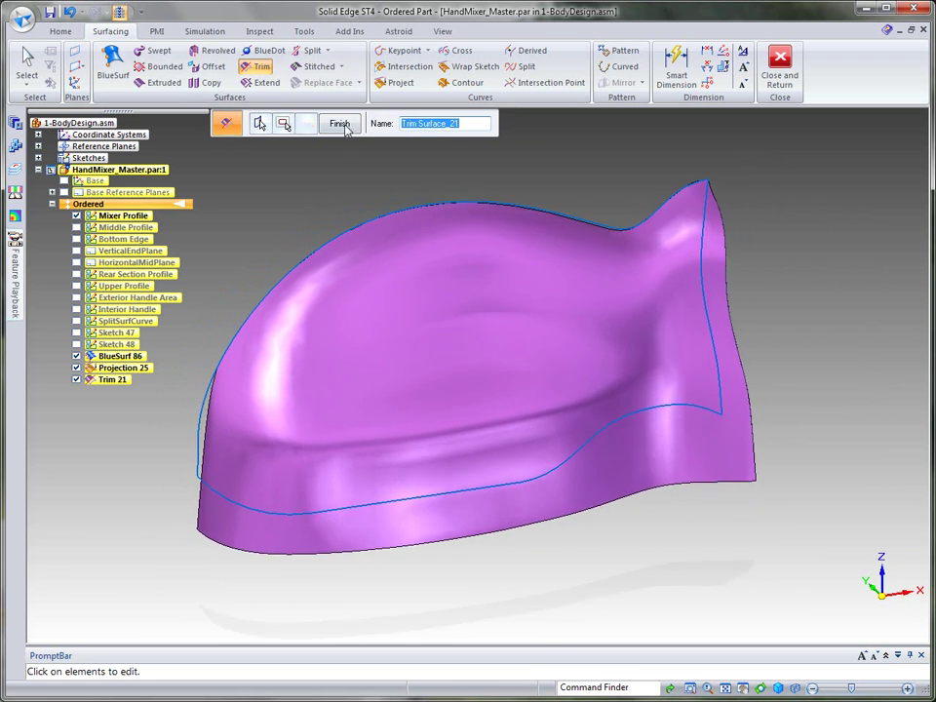
pyautogui.click(337, 124)
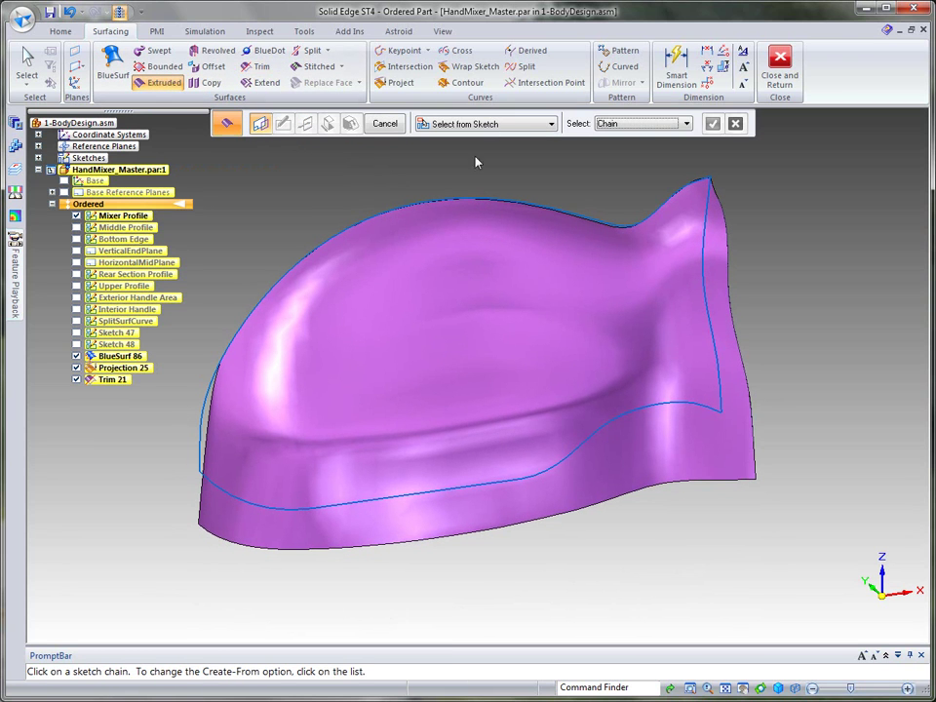
# Create a symmetric extruded surface from the individually selected lower edges of the Mixer Profile sketch, extending past both sides of the body.
pyautogui.click(616, 124)
pyautogui.click(626, 137)
pyautogui.click(261, 508)
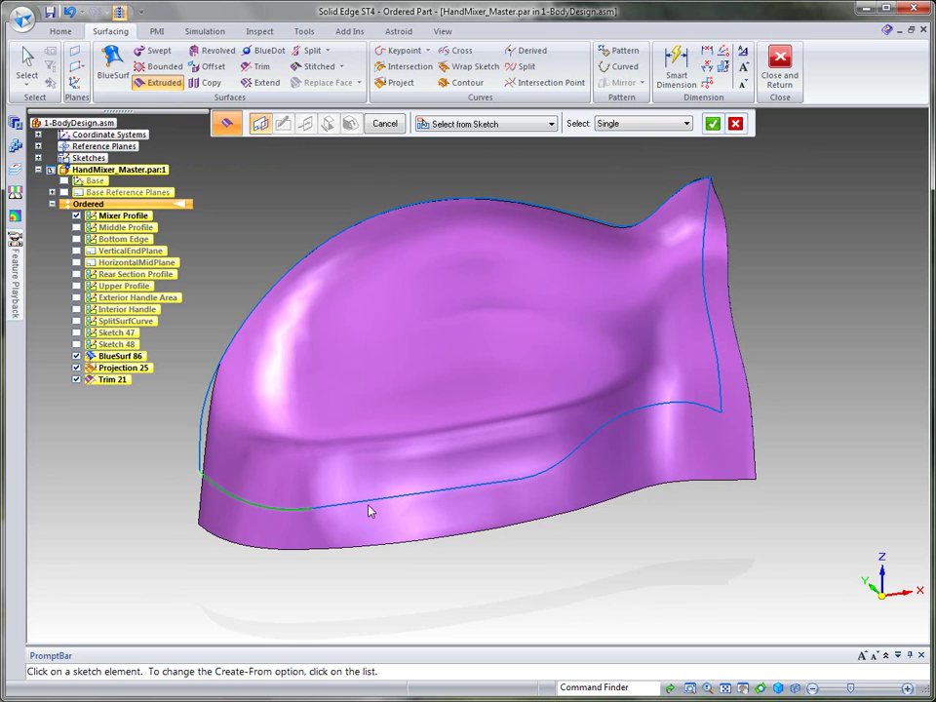
pyautogui.click(576, 454)
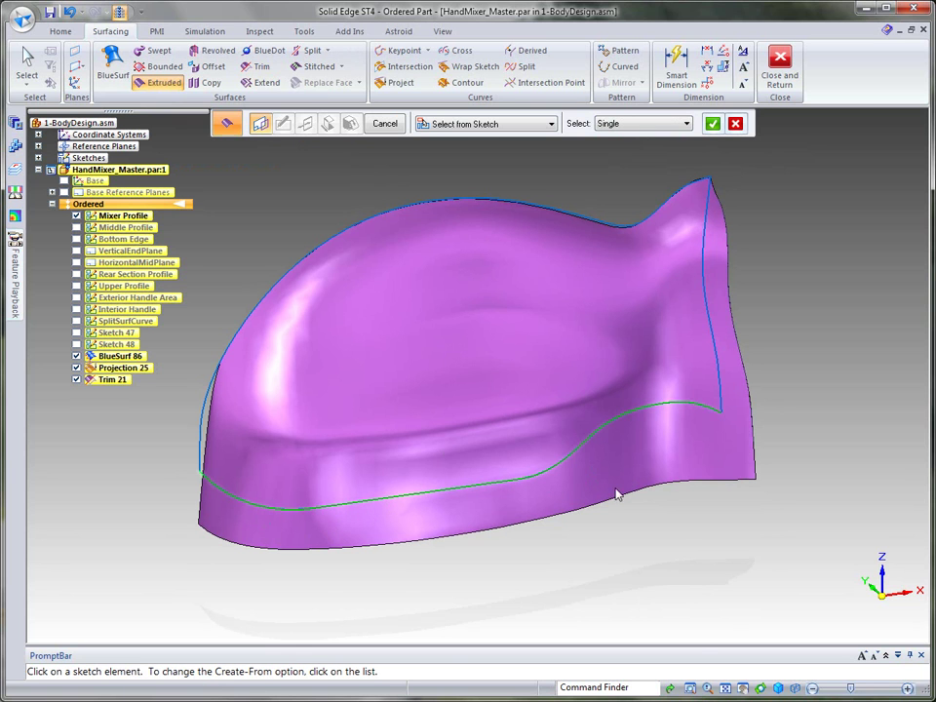
pyautogui.rightClick(686, 547)
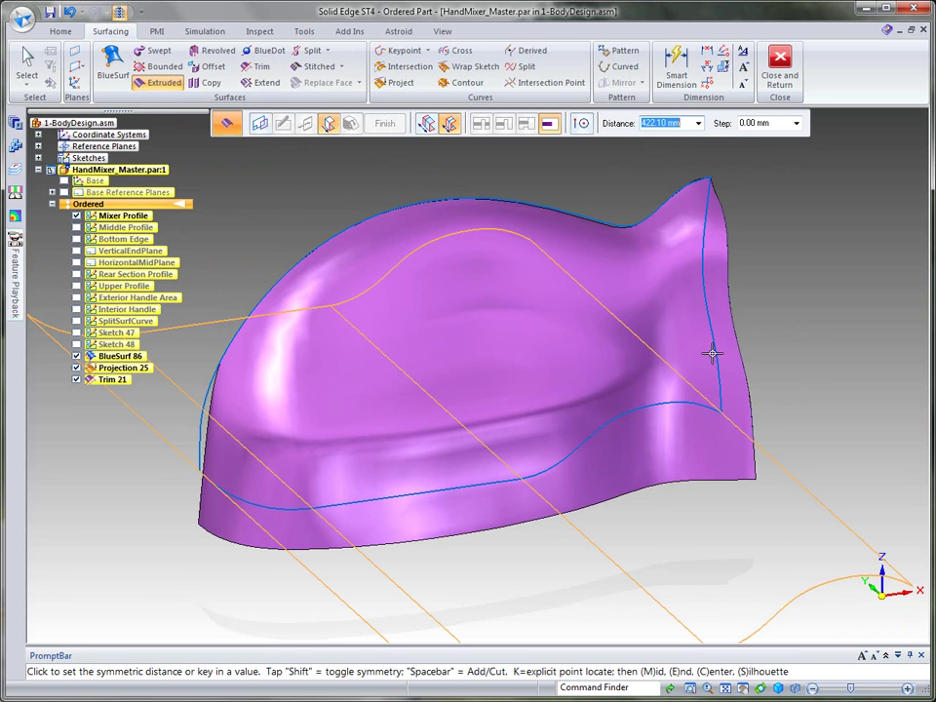
pyautogui.click(729, 319)
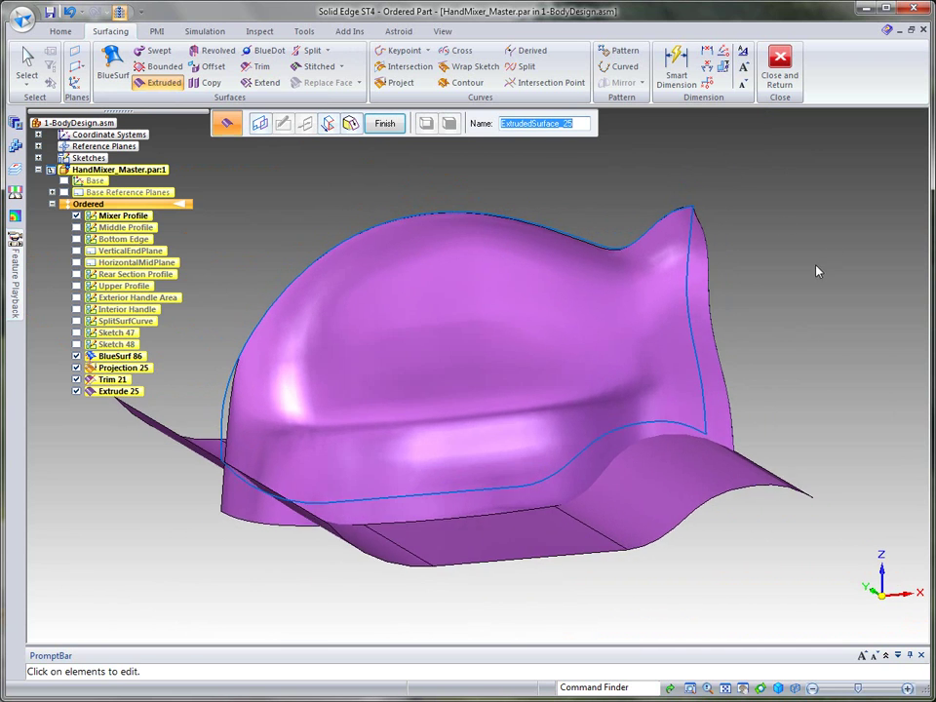
# Trim the mixer body with the whole extruded surface as the cutting body, removing the portion below it.
pyautogui.click(260, 66)
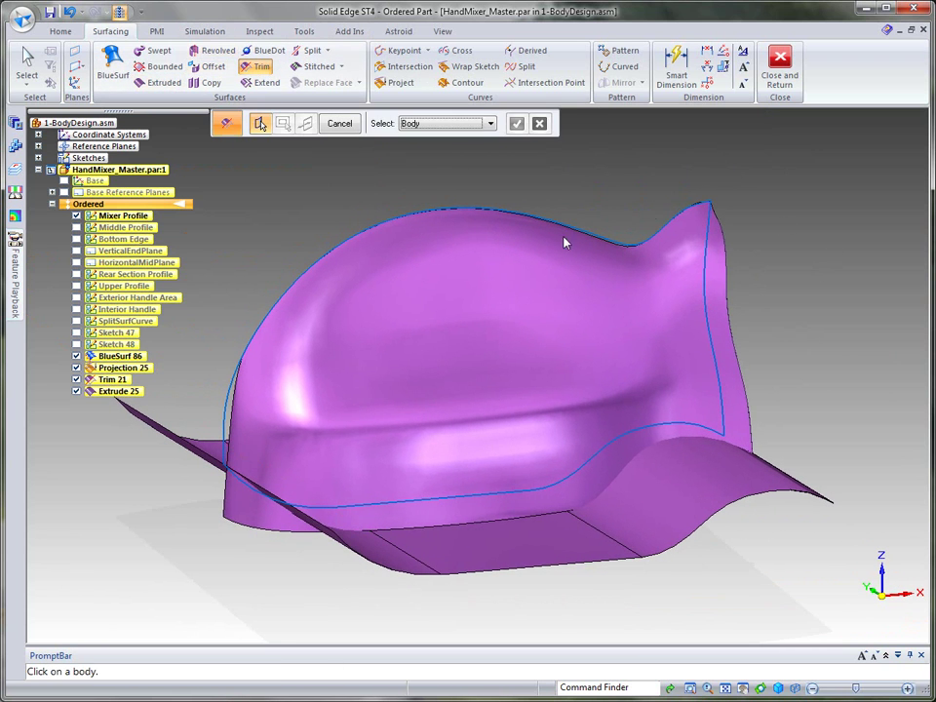
pyautogui.click(683, 234)
pyautogui.click(517, 123)
pyautogui.click(458, 124)
pyautogui.click(435, 156)
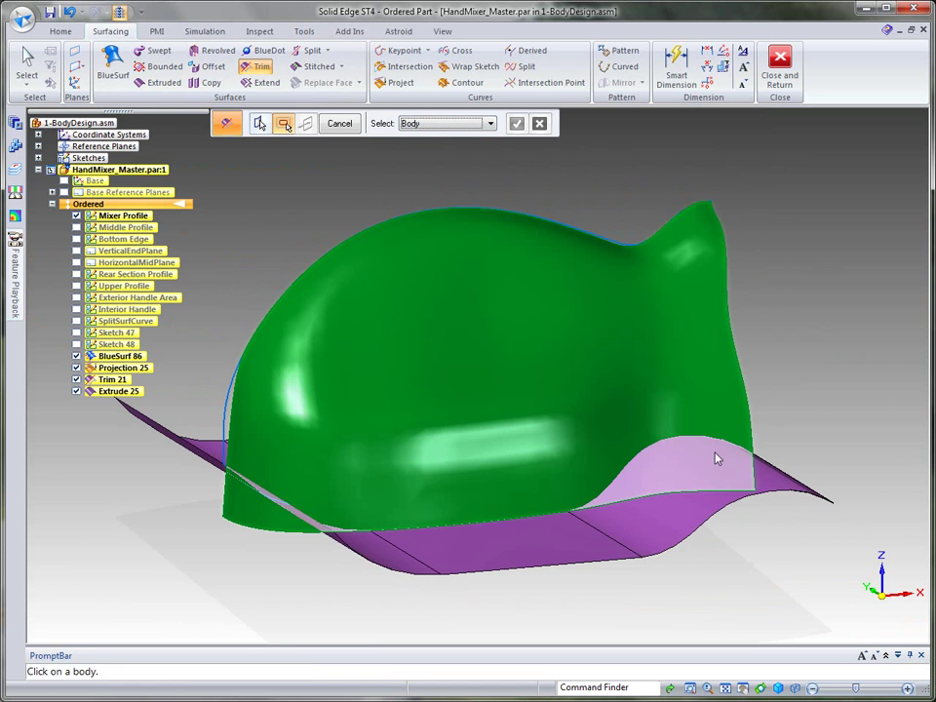
pyautogui.click(780, 478)
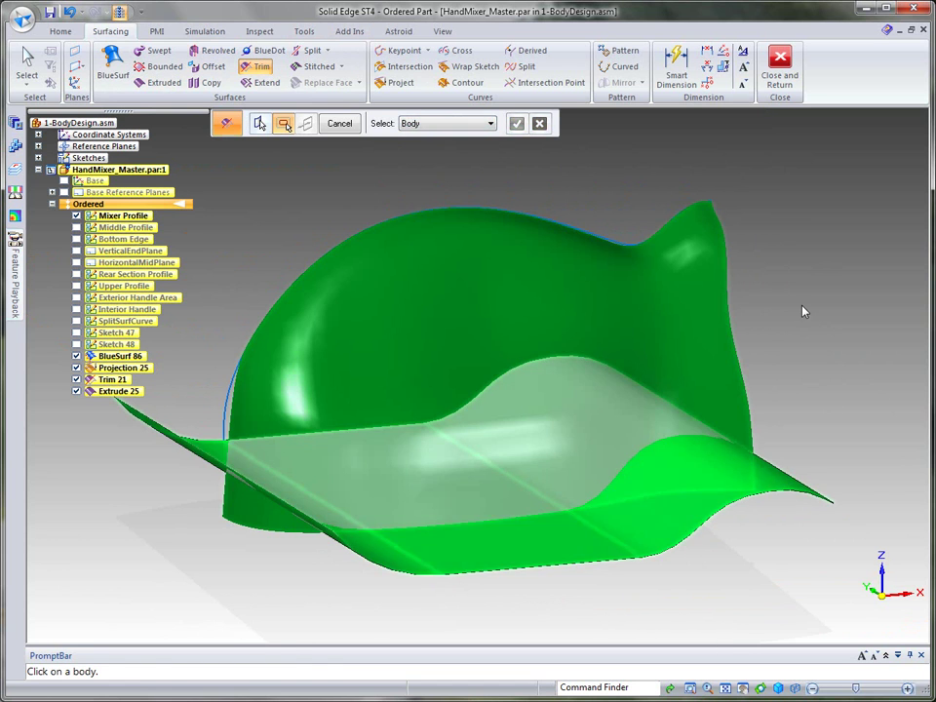
pyautogui.rightClick(802, 311)
pyautogui.moveTo(787, 379); pyautogui.dragTo(786, 331, button='middle')
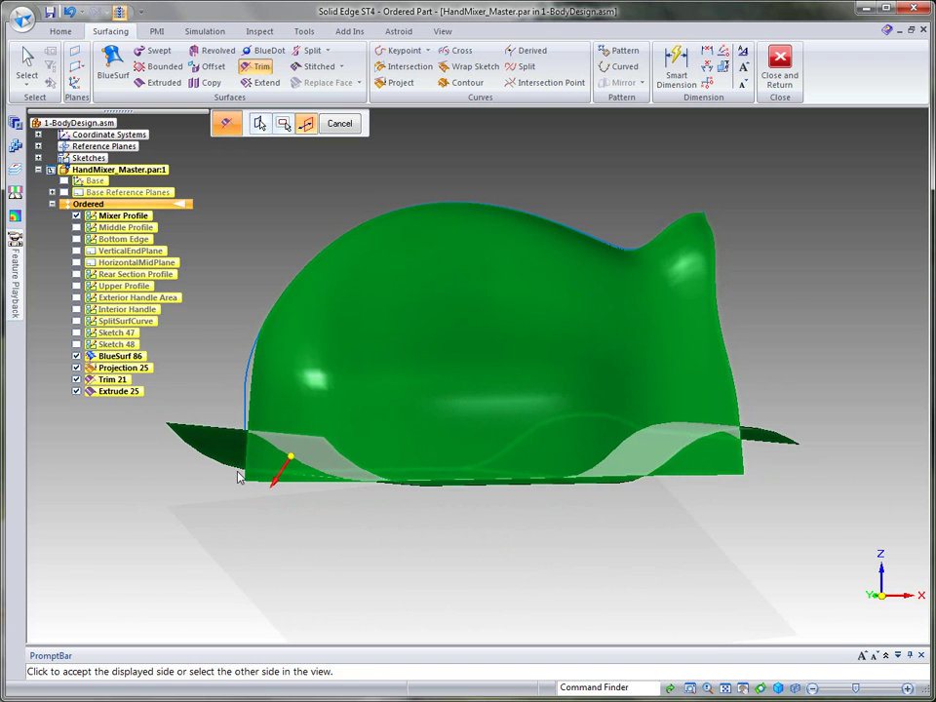
pyautogui.click(174, 533)
pyautogui.hotkey('ctrl', 'f')
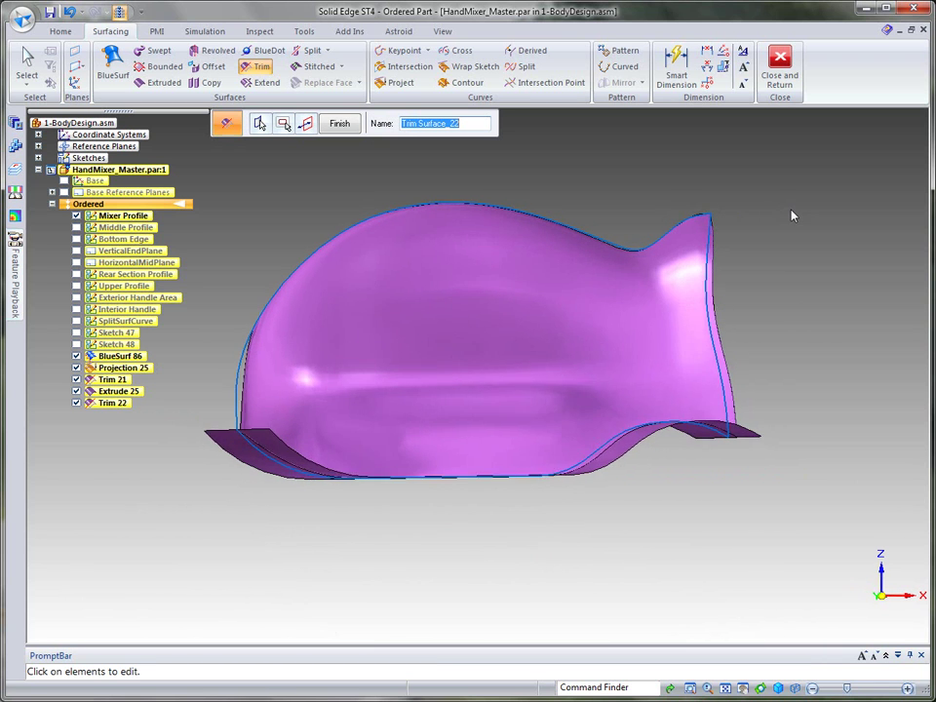
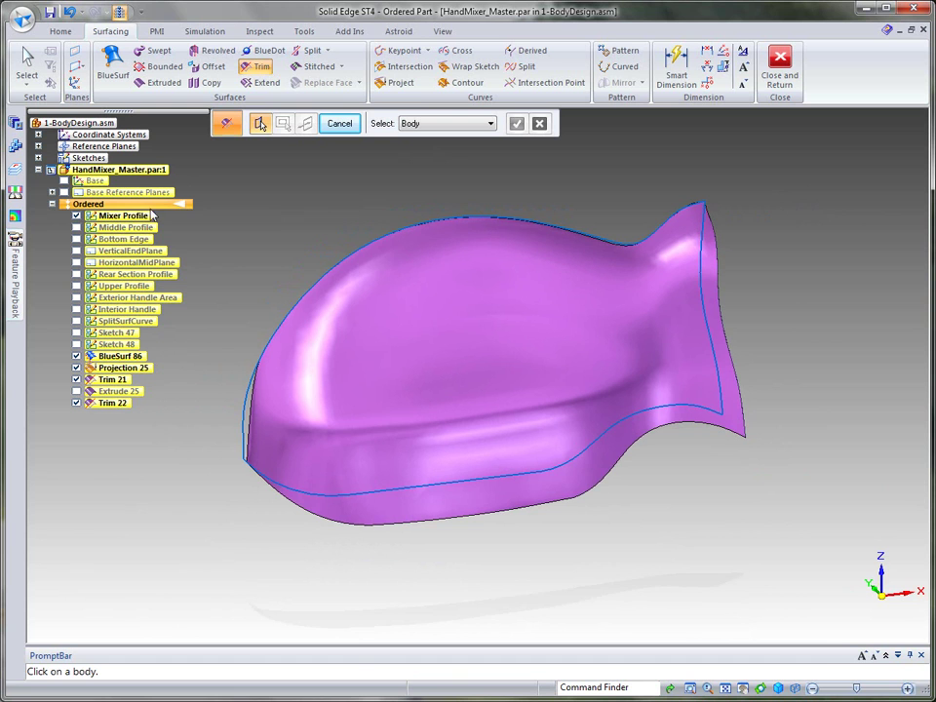
# Create a reference plane parallel to the Front (xz) plane, offset 10 mm toward the bulging side of the body.
pyautogui.moveTo(774, 209); pyautogui.dragTo(627, 289, button='middle')
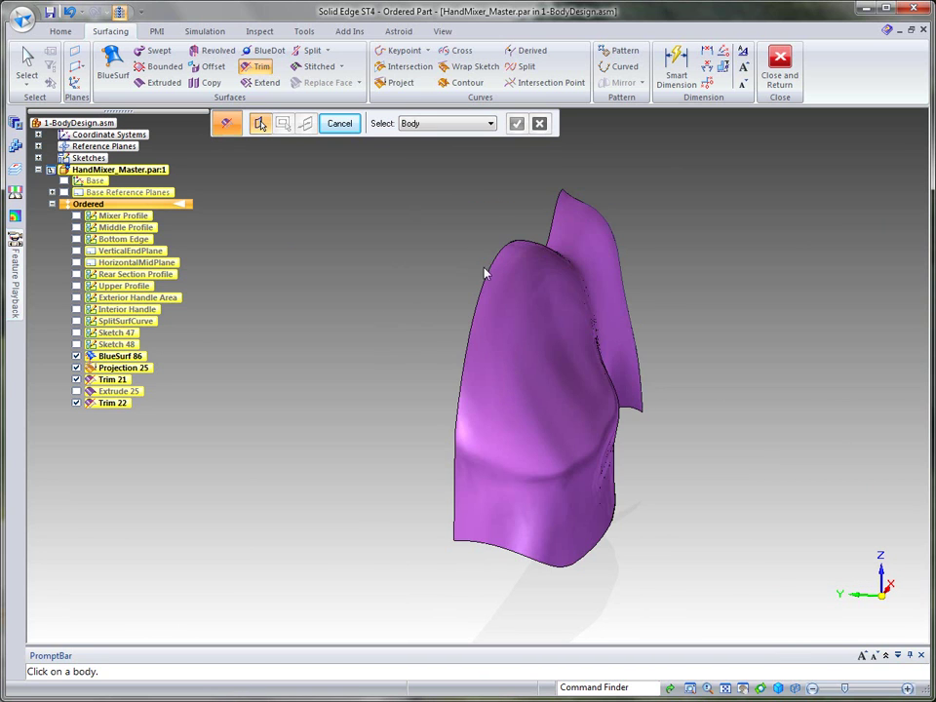
pyautogui.moveTo(508, 250); pyautogui.dragTo(566, 154, button='middle')
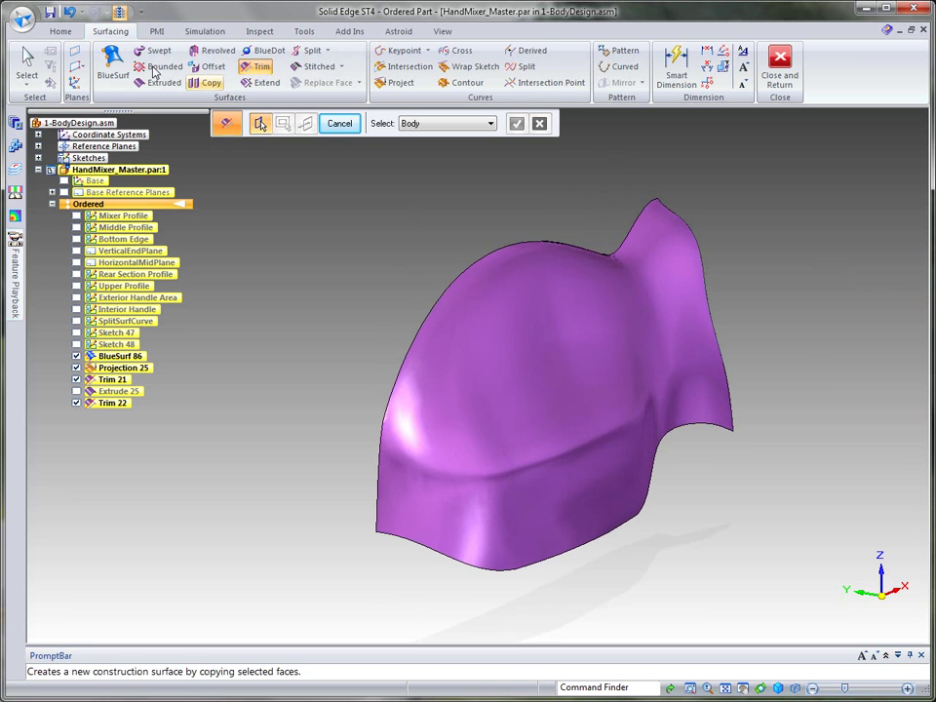
pyautogui.click(80, 68)
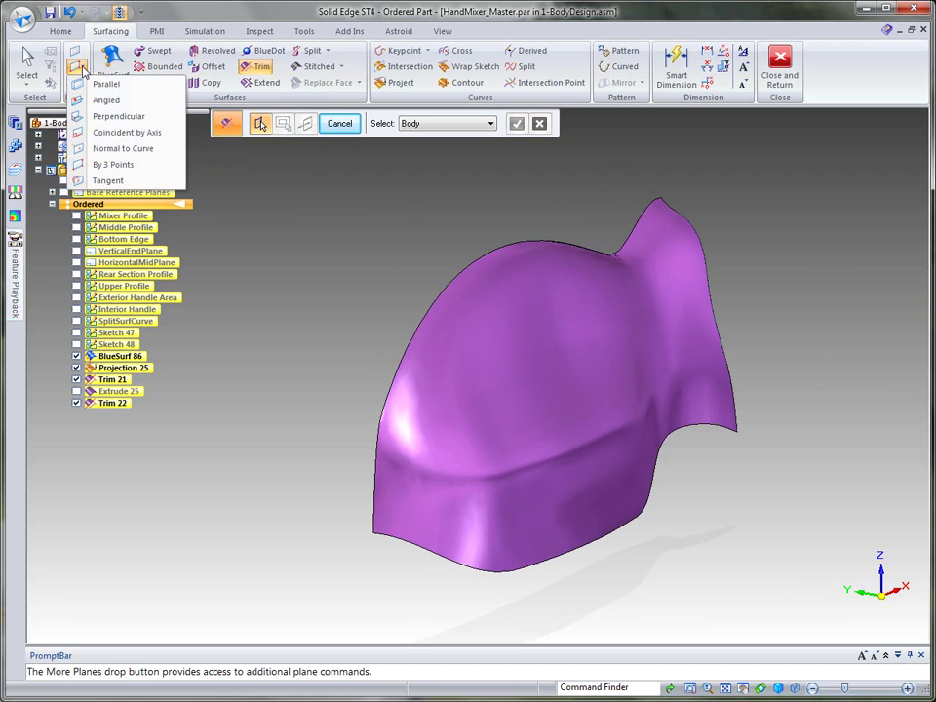
pyautogui.click(96, 85)
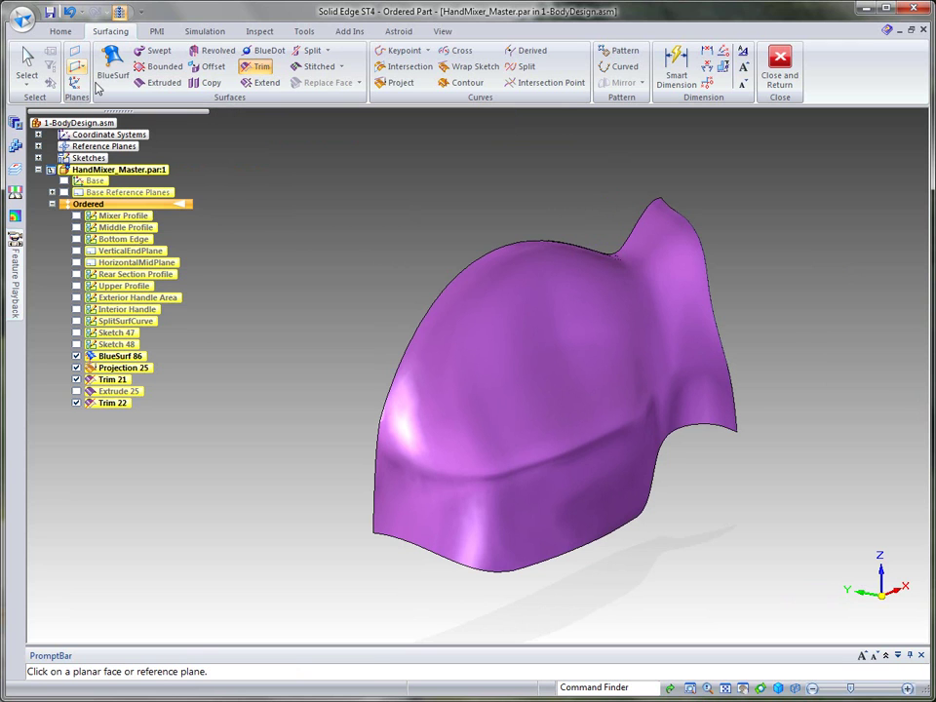
pyautogui.click(52, 194)
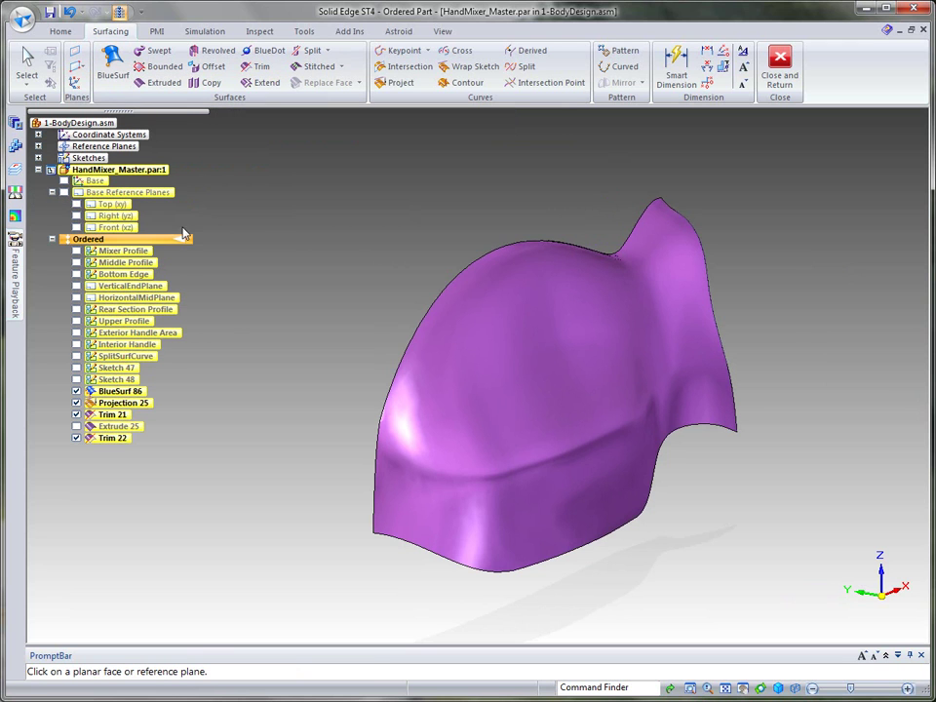
pyautogui.click(117, 229)
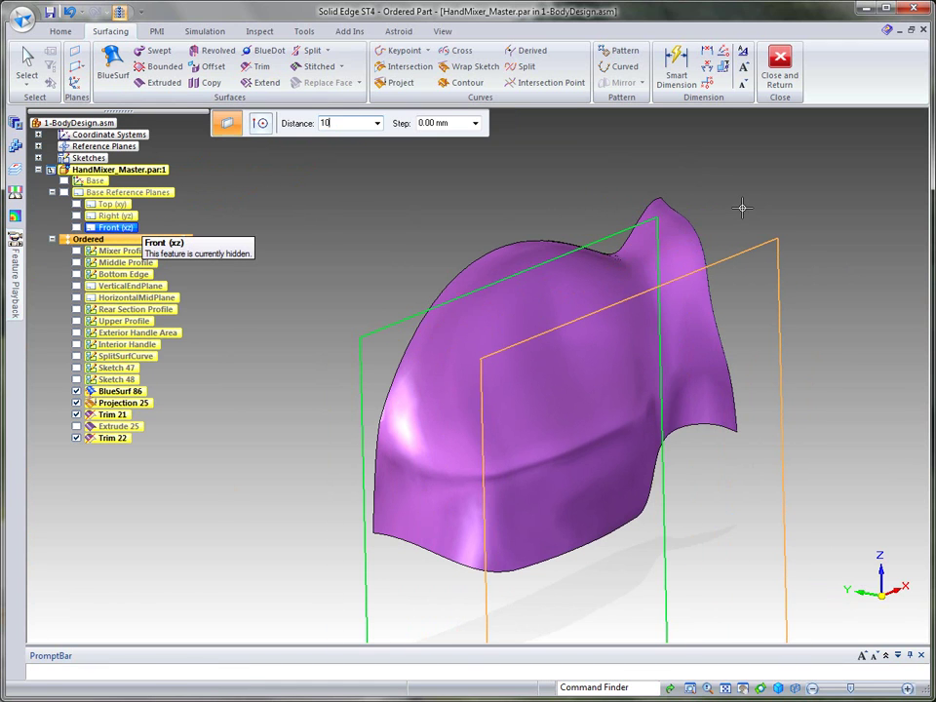
pyautogui.write('10')
pyautogui.press('Return')
pyautogui.click(813, 250)
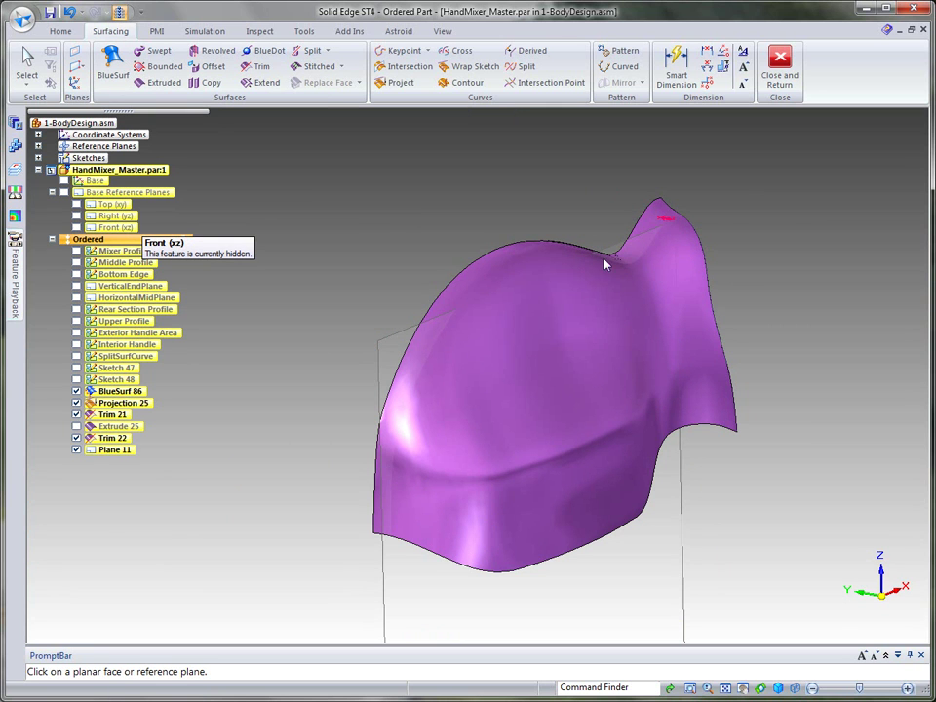
# Trim the mixer body with the 10 mm offset plane, removing the strip on the plane's Front (xz) side.
pyautogui.click(270, 70)
pyautogui.click(266, 69)
pyautogui.click(648, 240)
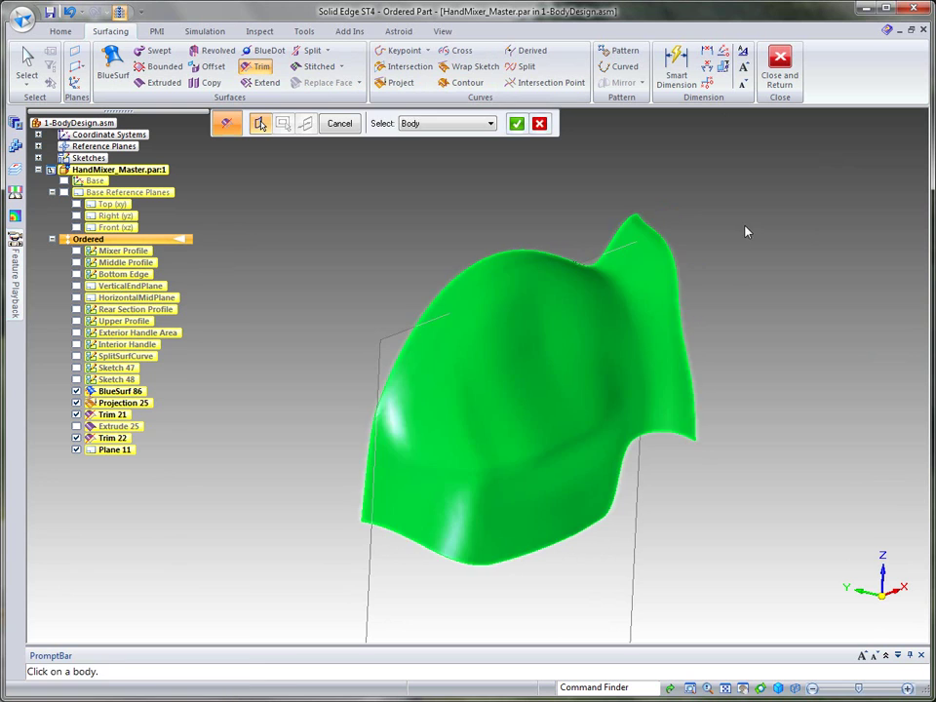
pyautogui.click(637, 484)
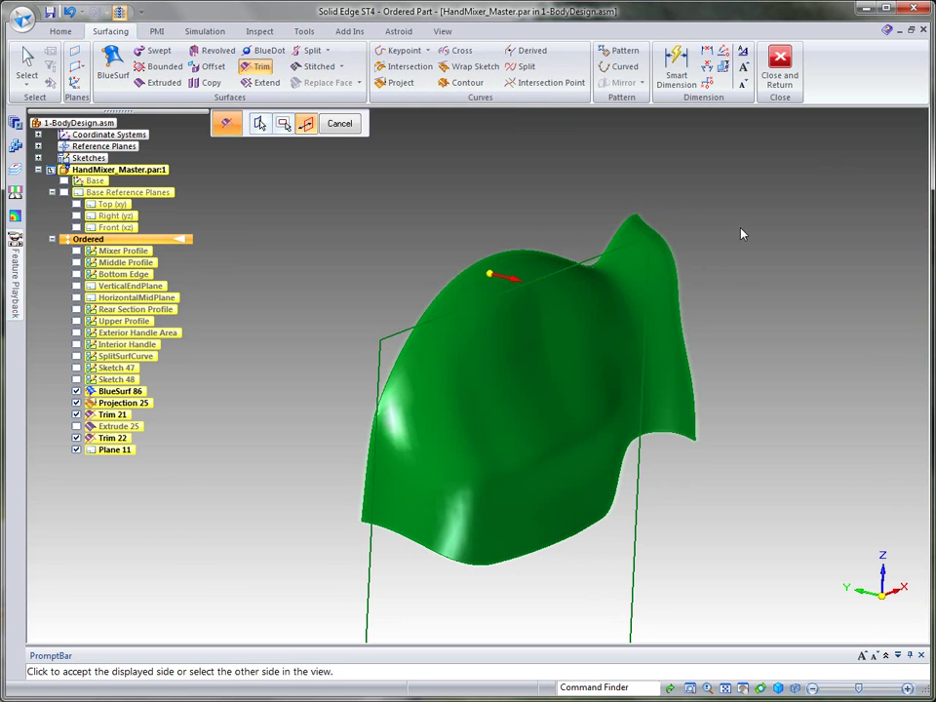
pyautogui.click(437, 216)
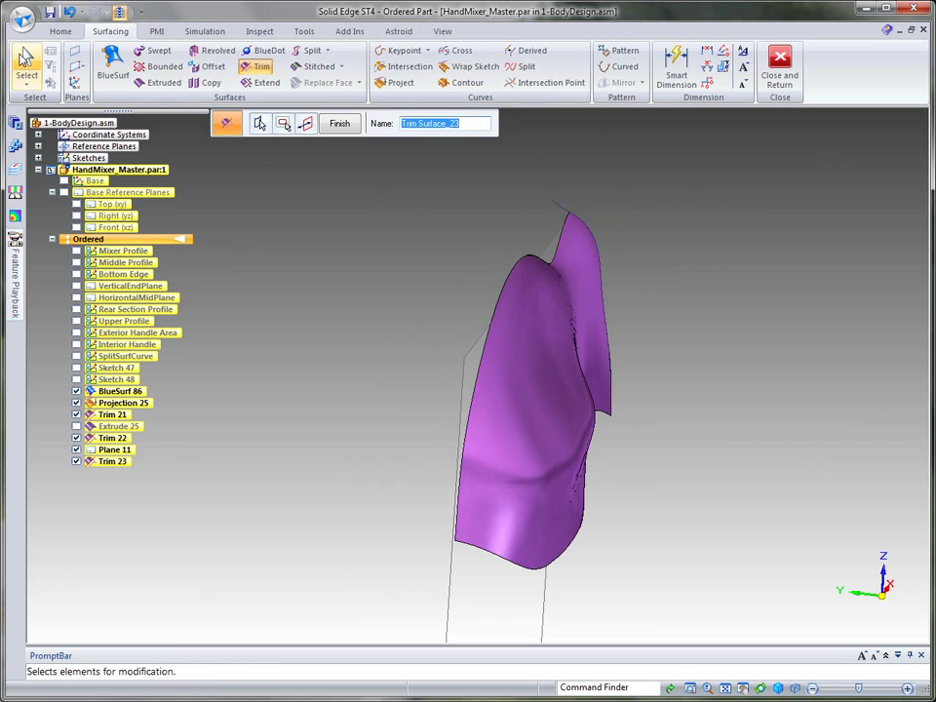
pyautogui.click(27, 61)
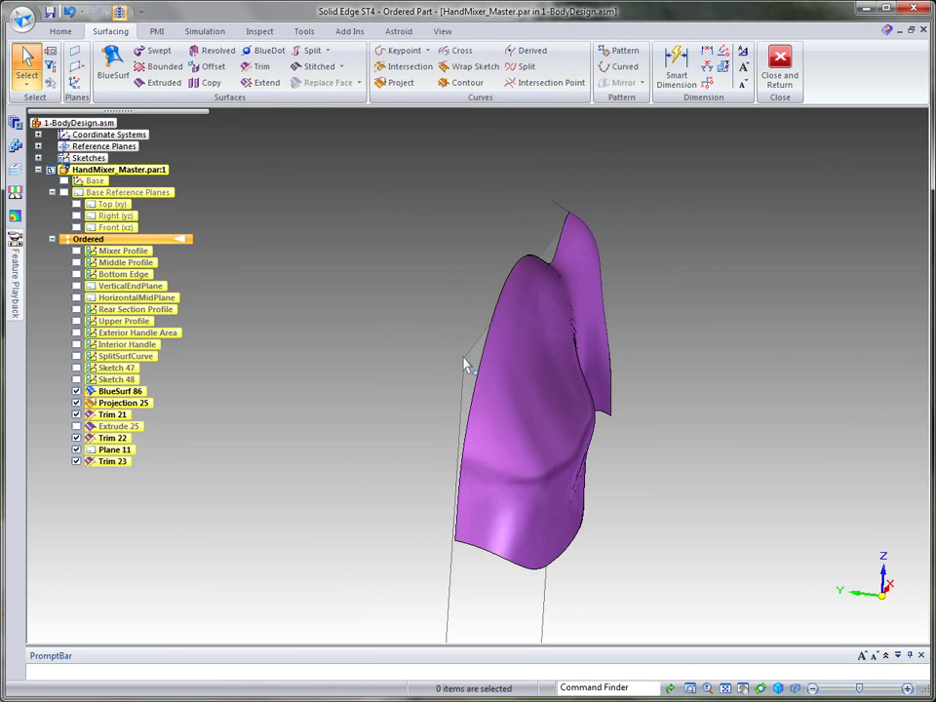
# Hide the 10 mm offset plane and the projected curve so only the trimmed body is shown.
pyautogui.click(77, 450)
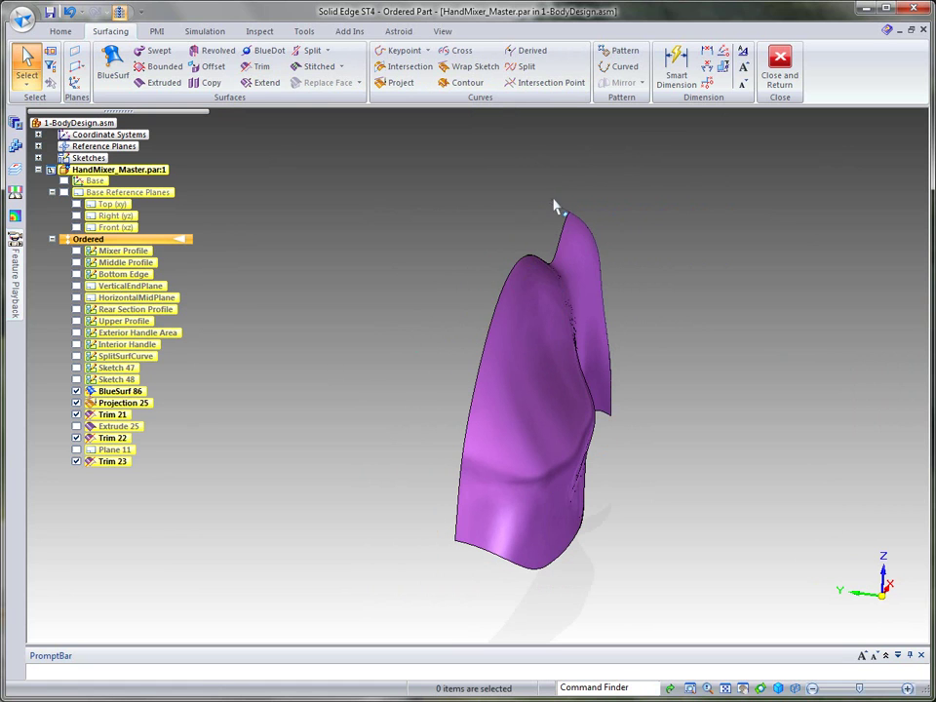
pyautogui.click(554, 202)
pyautogui.rightClick(654, 150)
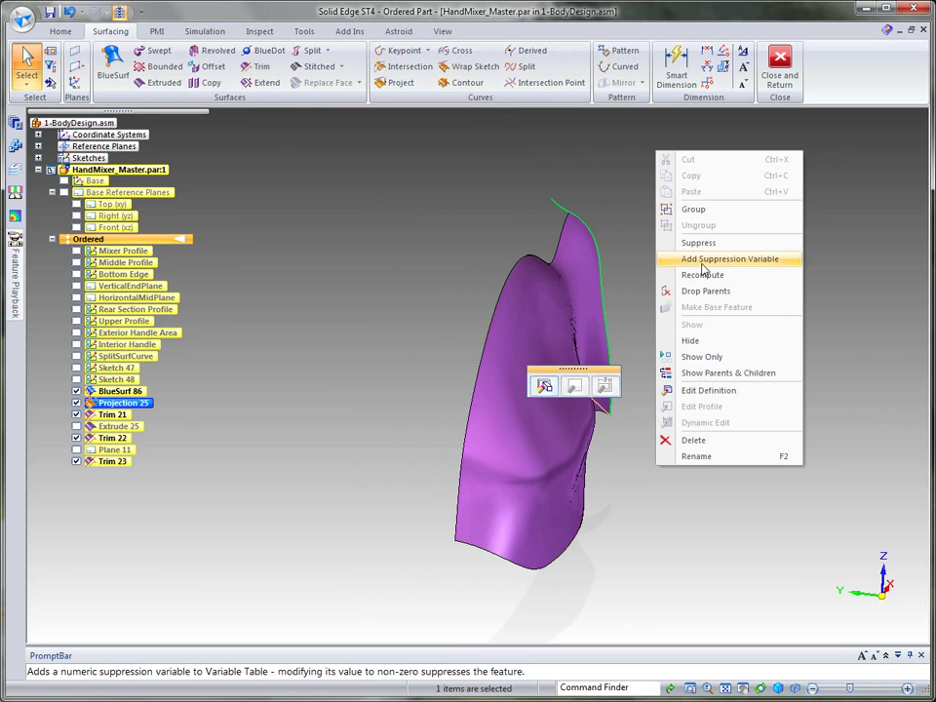
pyautogui.click(706, 340)
pyautogui.moveTo(767, 224); pyautogui.dragTo(871, 176, button='middle')
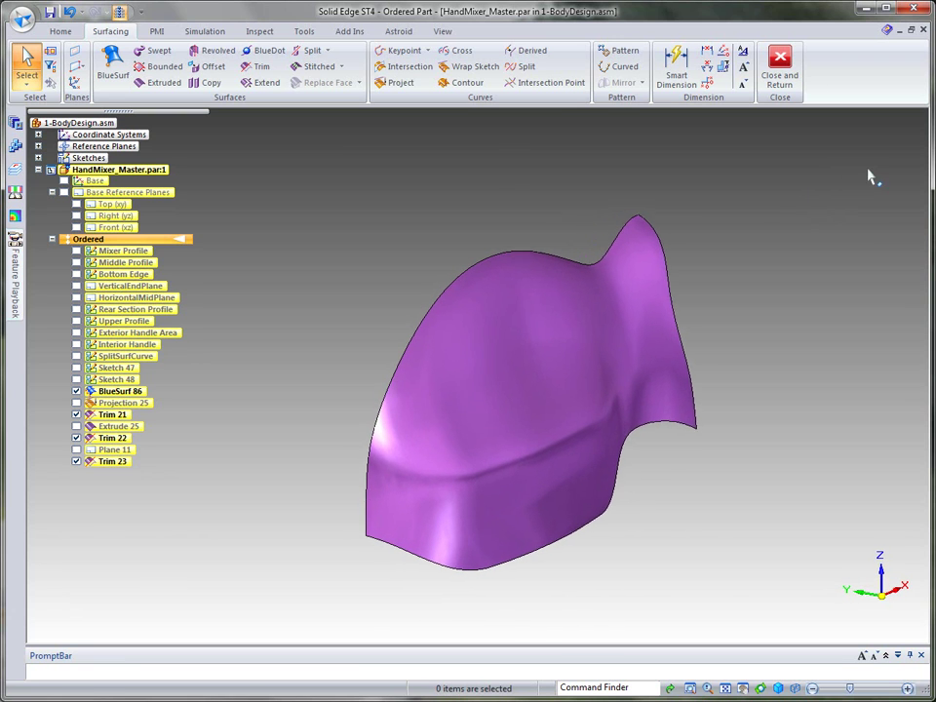
# Create a Mirror Copy Part of the whole trimmed body about the Front (xz) plane.
pyautogui.click(60, 31)
pyautogui.click(633, 83)
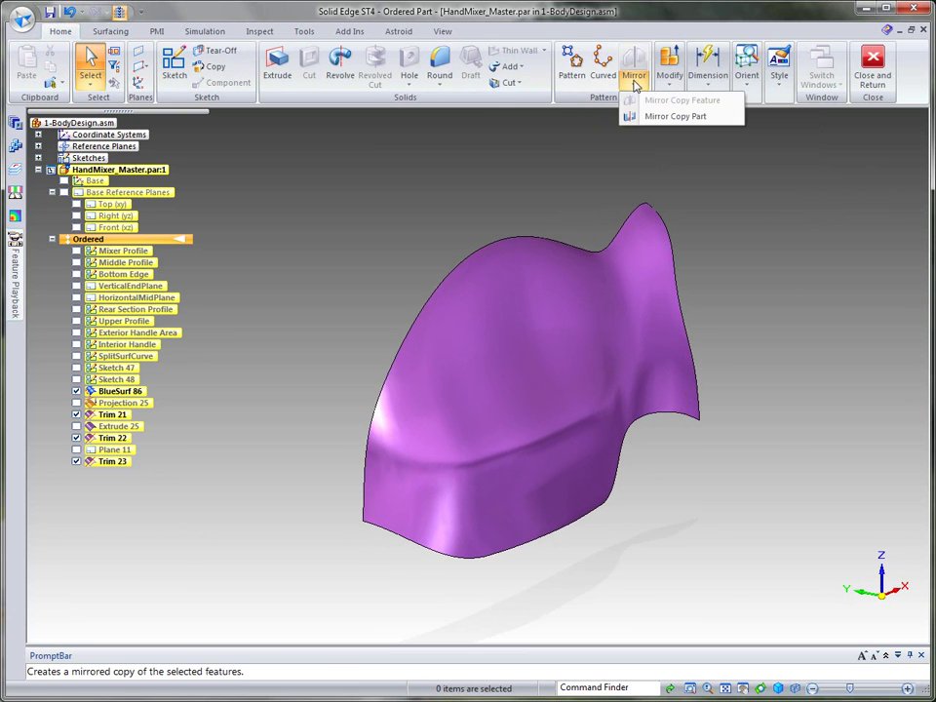
pyautogui.click(673, 116)
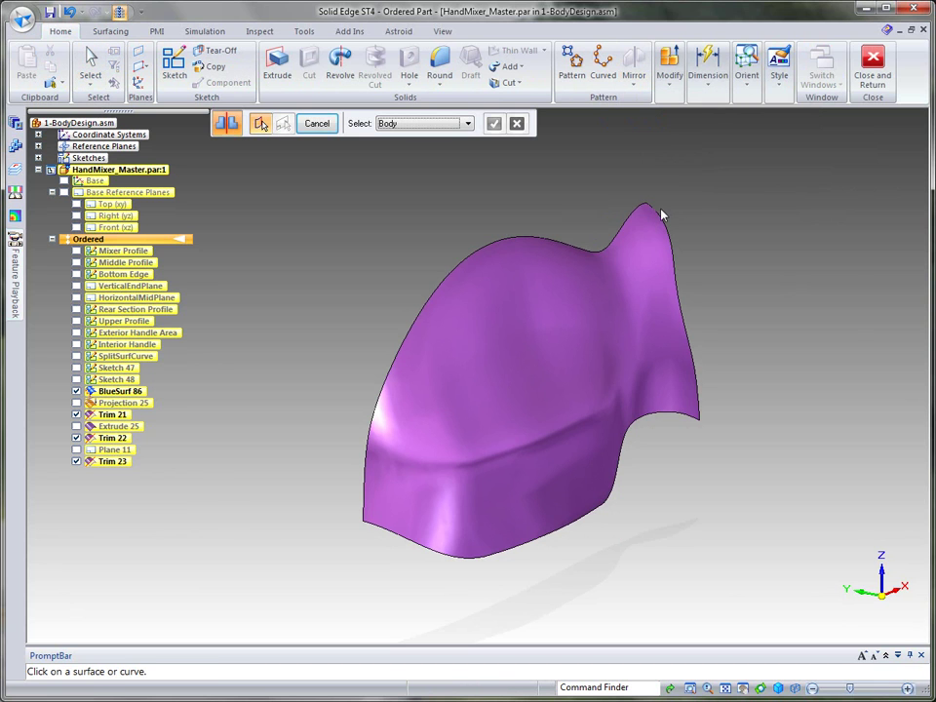
pyautogui.click(585, 307)
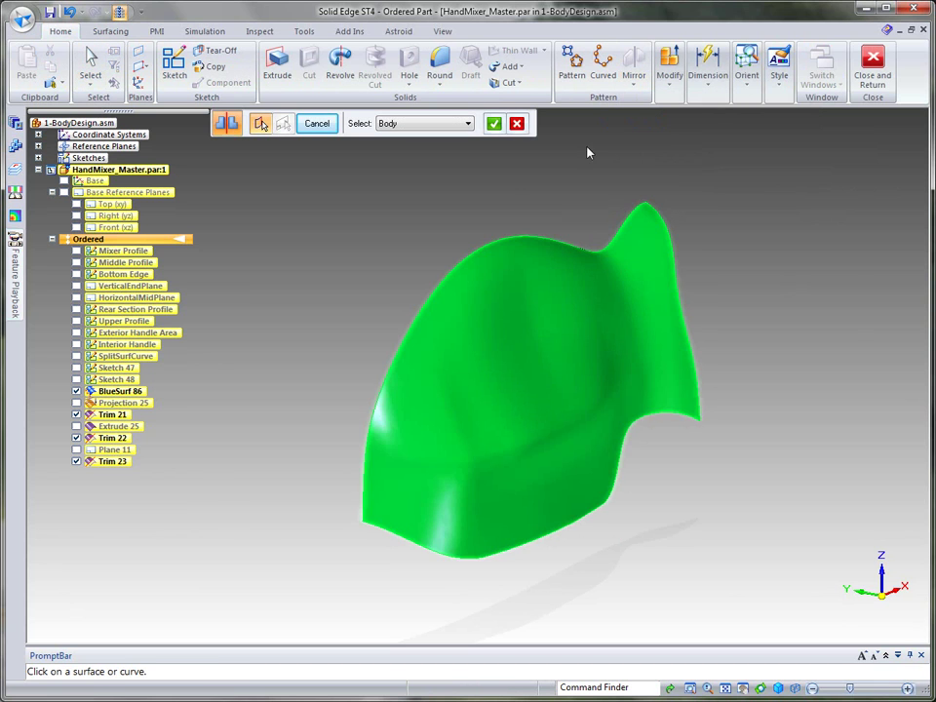
pyautogui.click(498, 127)
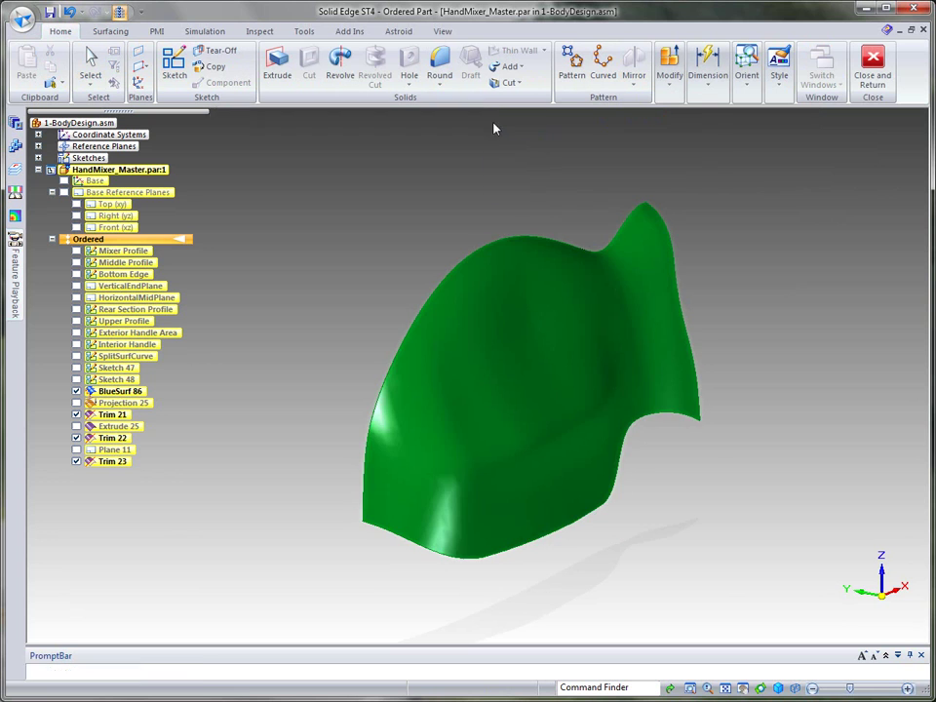
pyautogui.click(114, 228)
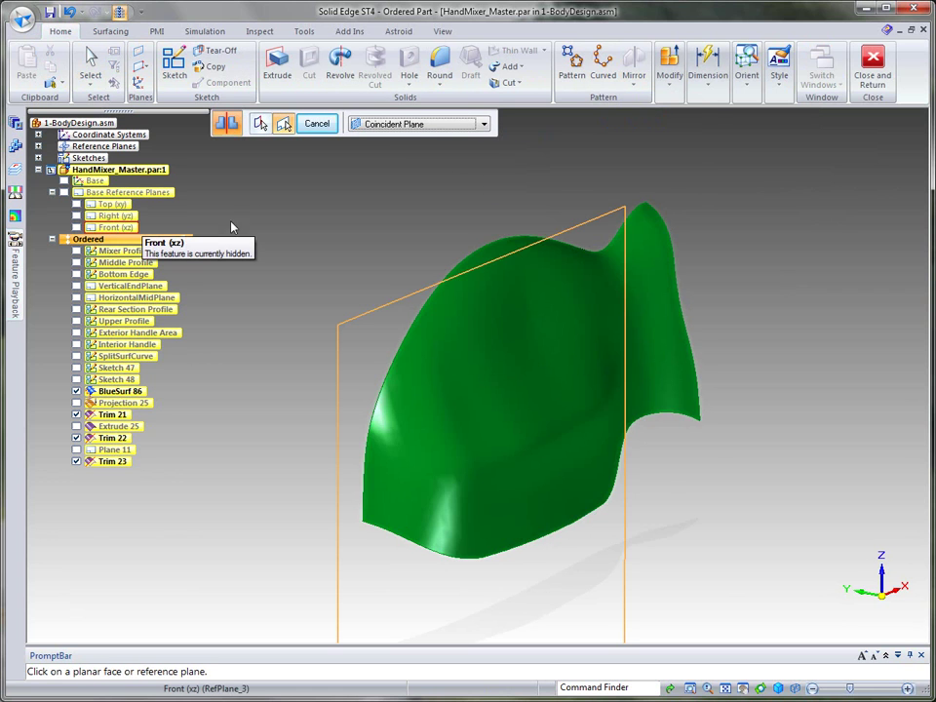
pyautogui.click(107, 228)
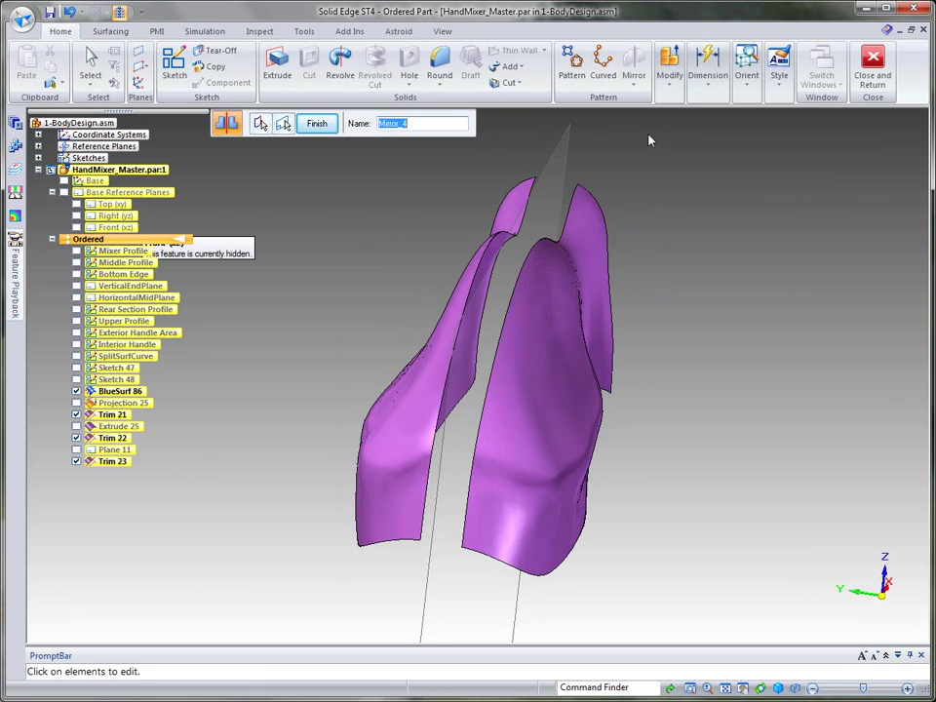
pyautogui.click(317, 123)
pyautogui.click(91, 67)
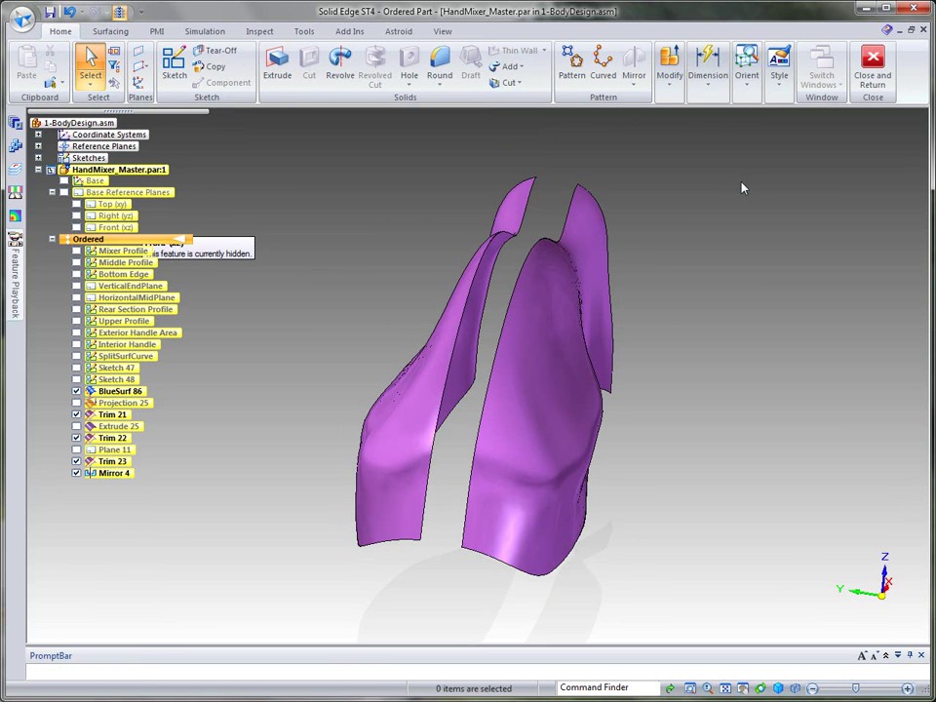
# Start a Cross curve on the Top (xy) plane and sketch a 3-point arc bridging the two halves' corners at the rounded end.
pyautogui.moveTo(757, 232); pyautogui.dragTo(403, 388, button='middle')
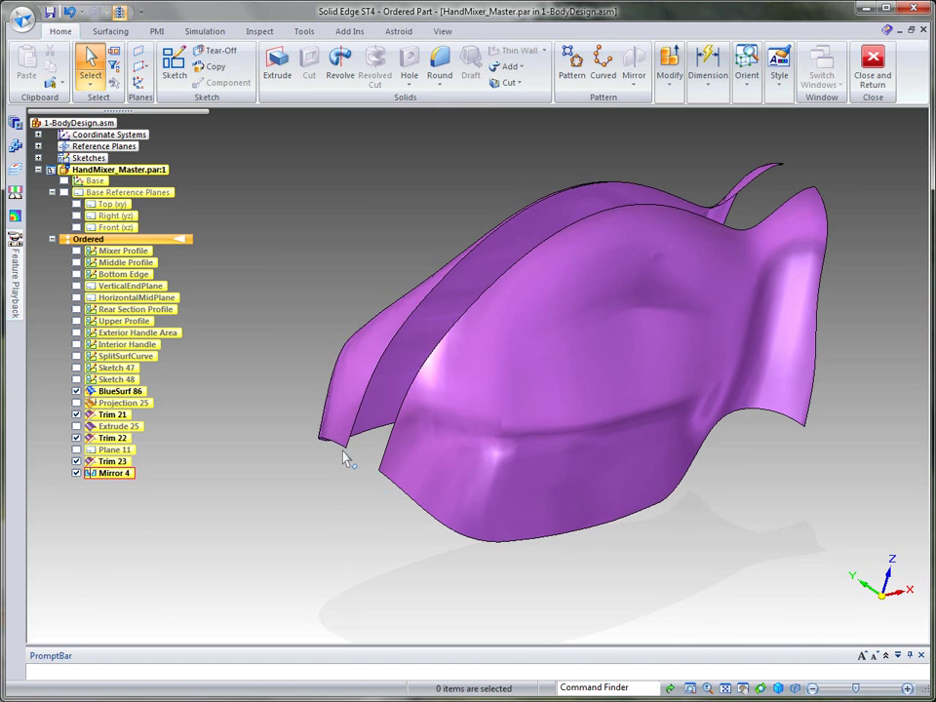
pyautogui.moveTo(313, 514); pyautogui.dragTo(297, 326, button='middle')
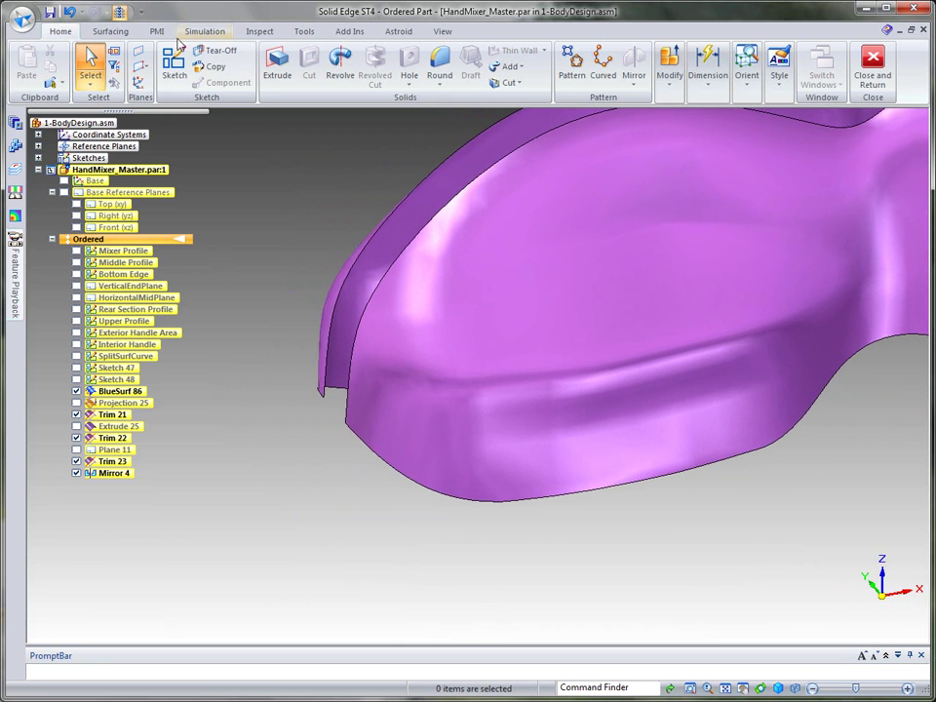
pyautogui.click(112, 31)
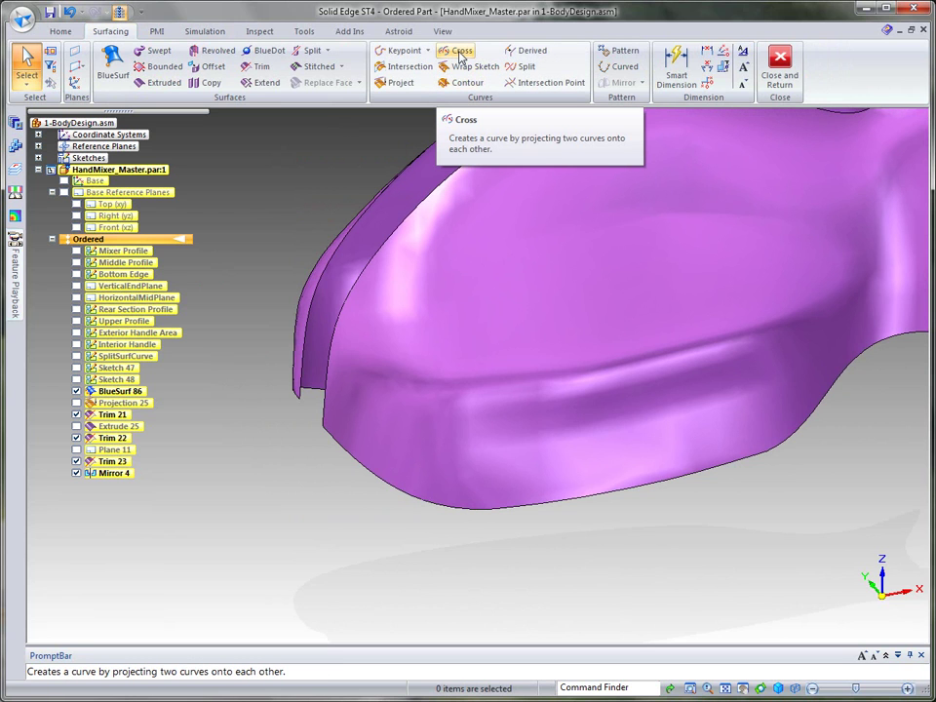
pyautogui.click(461, 52)
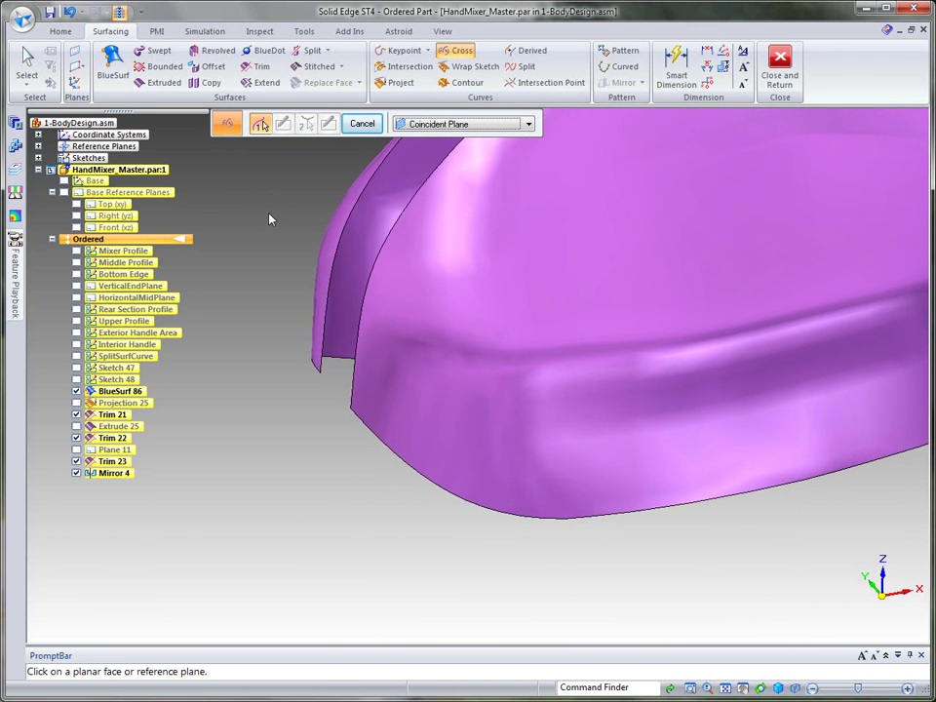
pyautogui.click(114, 206)
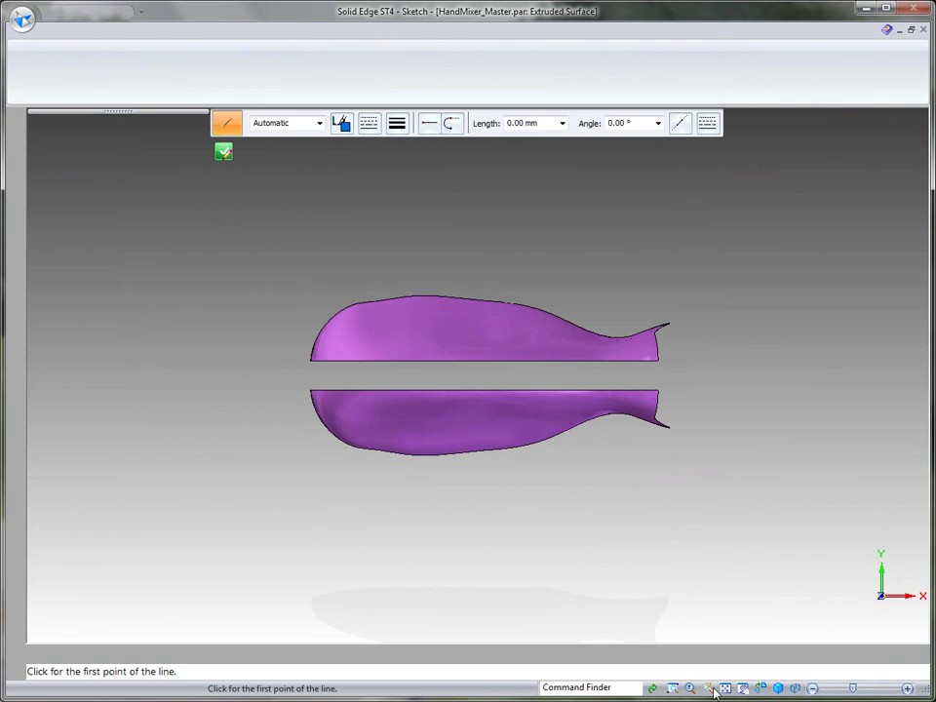
pyautogui.moveTo(277, 328); pyautogui.dragTo(383, 436)
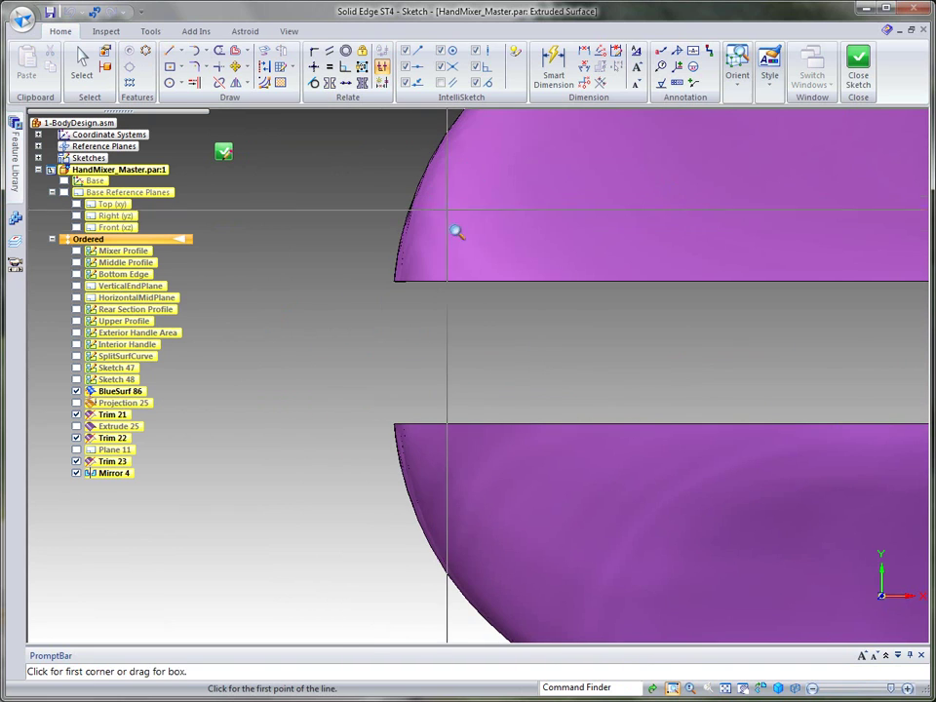
pyautogui.rightClick(347, 224)
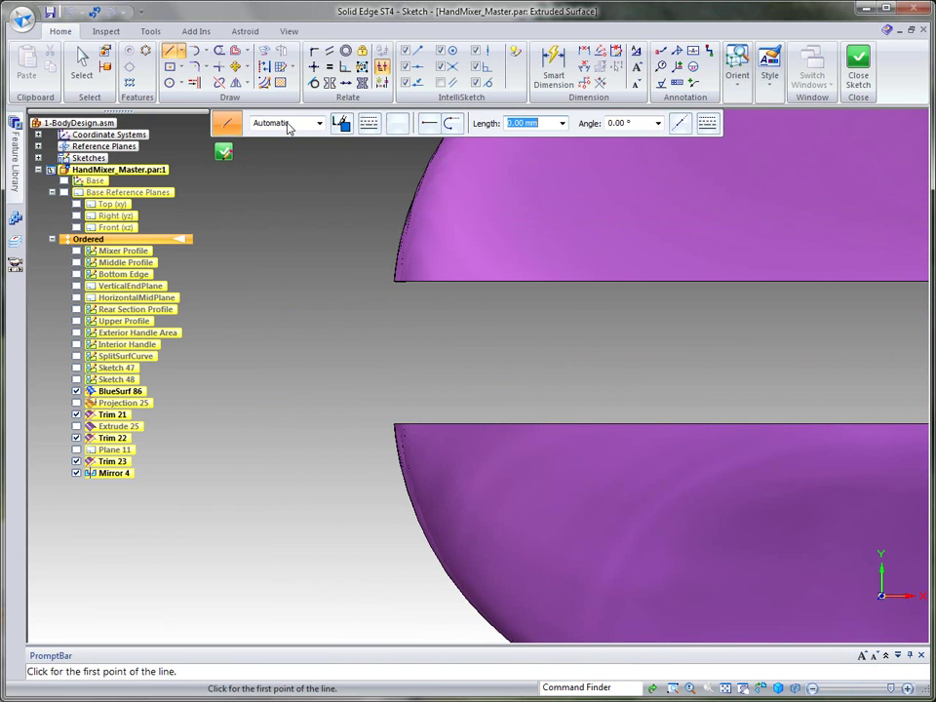
pyautogui.click(208, 56)
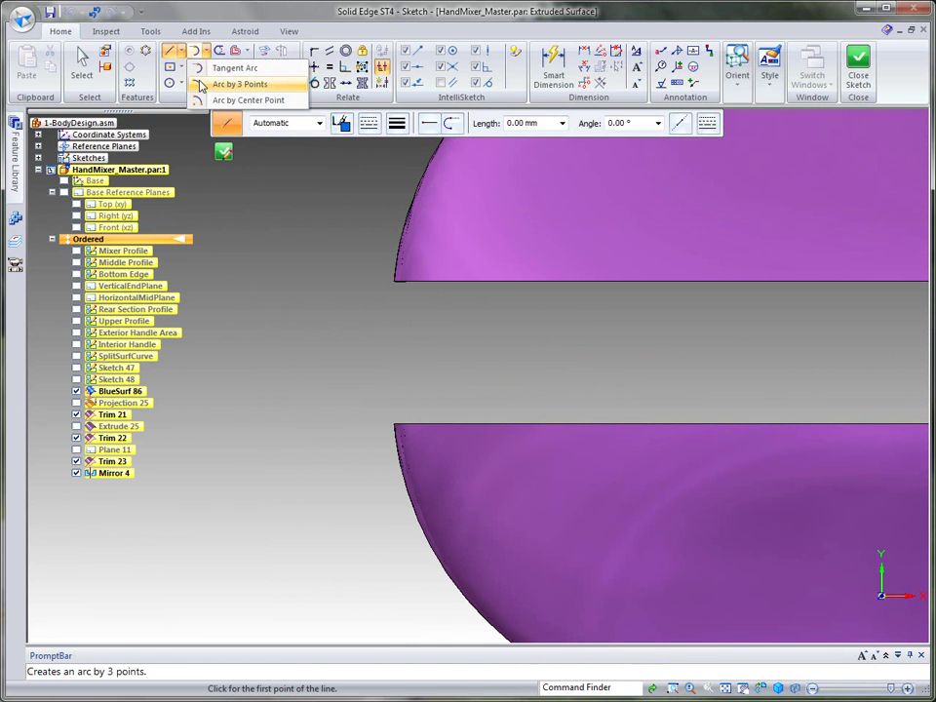
pyautogui.click(210, 84)
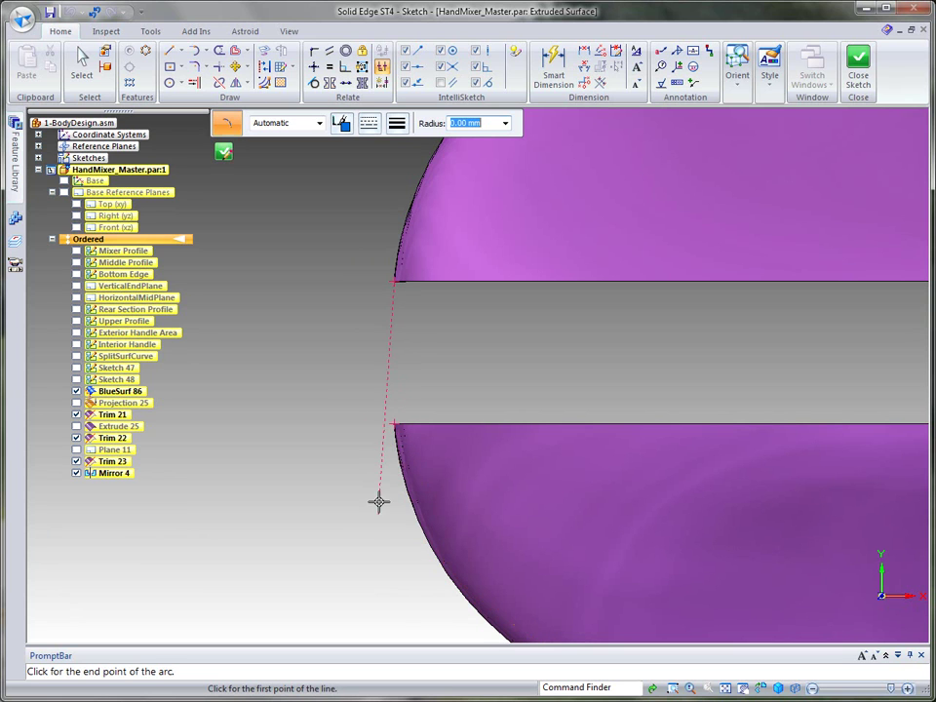
pyautogui.click(393, 422)
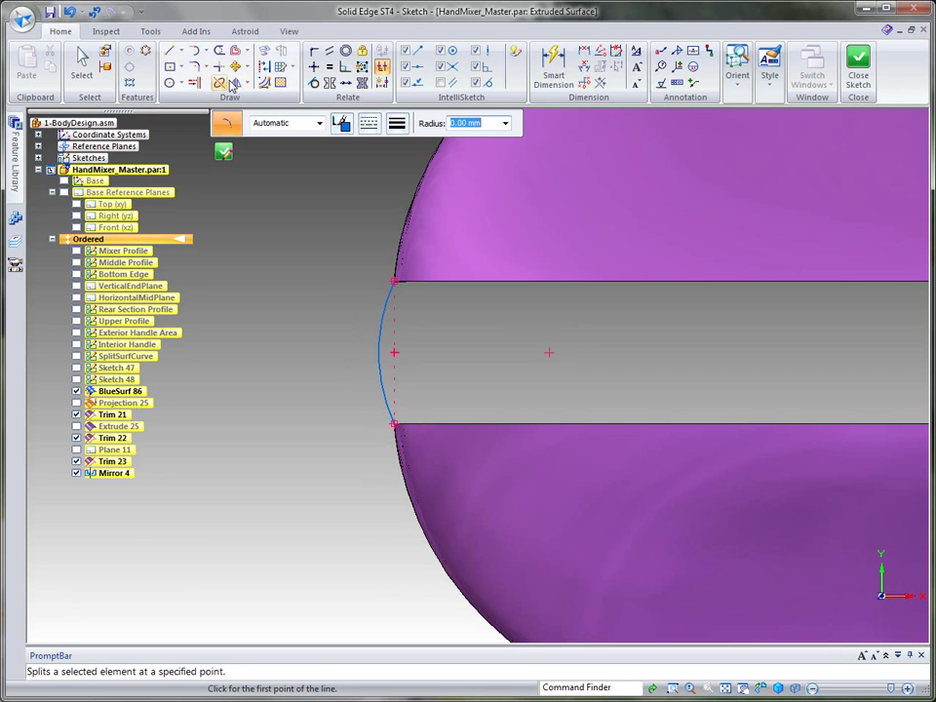
# Convert the bridging arc to a curve and flatten it by moving its middle control point toward the body.
pyautogui.click(265, 86)
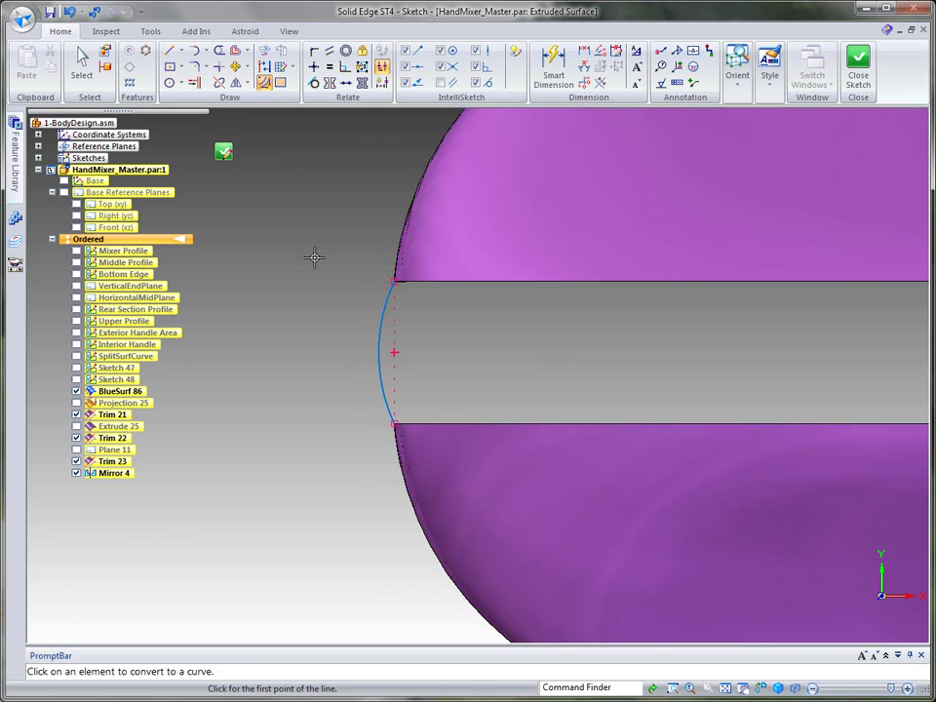
pyautogui.click(82, 61)
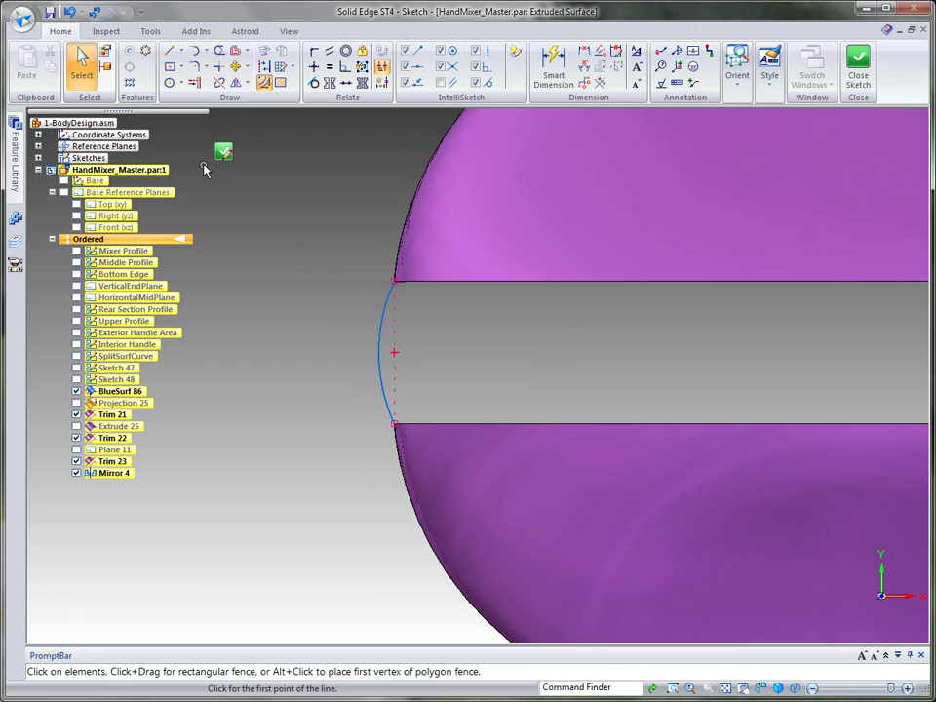
pyautogui.click(379, 331)
pyautogui.moveTo(360, 353)
pyautogui.mouseDown()
pyautogui.moveTo(406, 354)
pyautogui.moveTo(374, 355)
pyautogui.mouseUp()
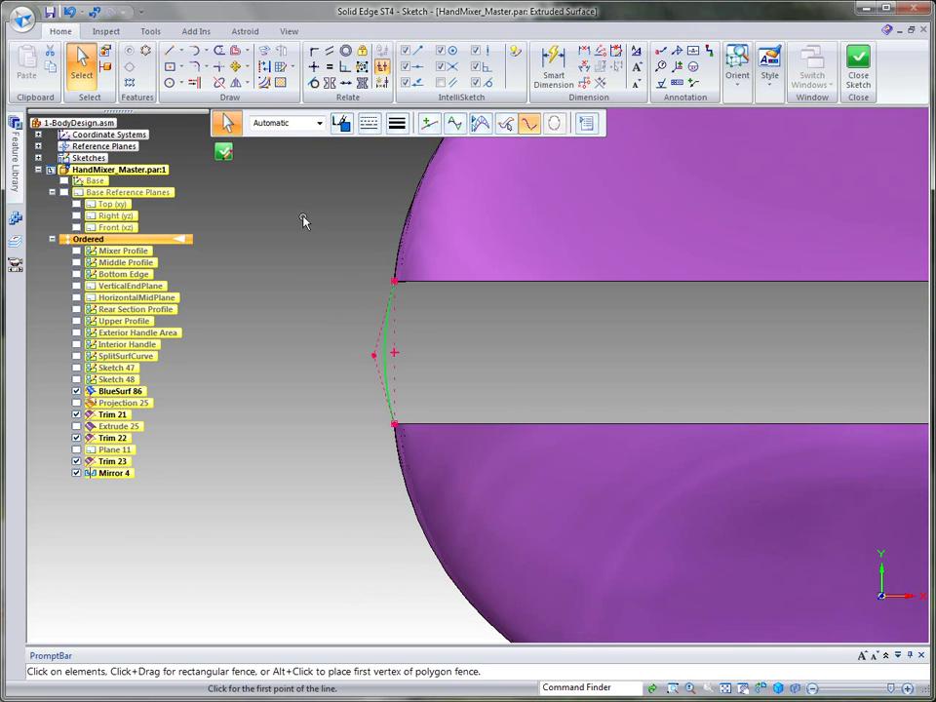
# Apply Parallel Tangent Vectors relations between the bridging curve and the adjoining edges of both body halves, and finish the sketch.
pyautogui.click(314, 83)
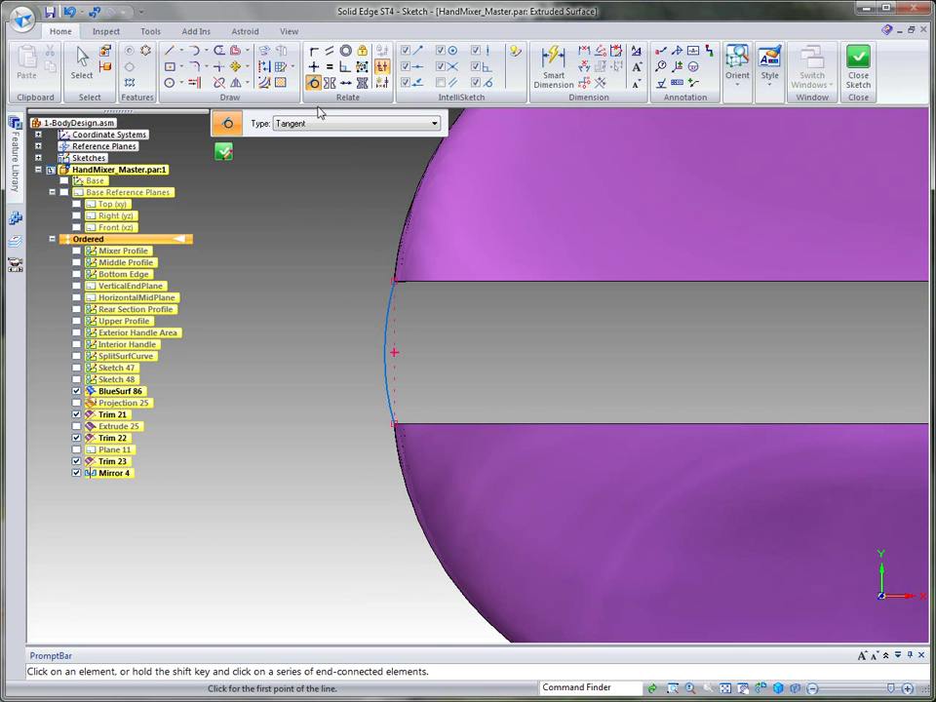
pyautogui.click(435, 125)
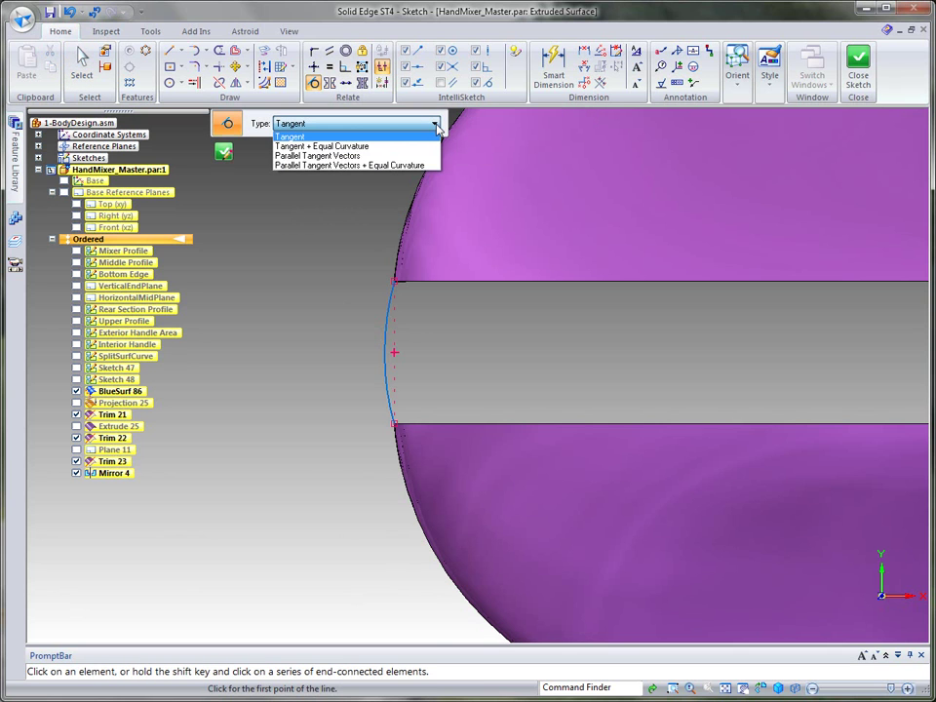
pyautogui.click(317, 157)
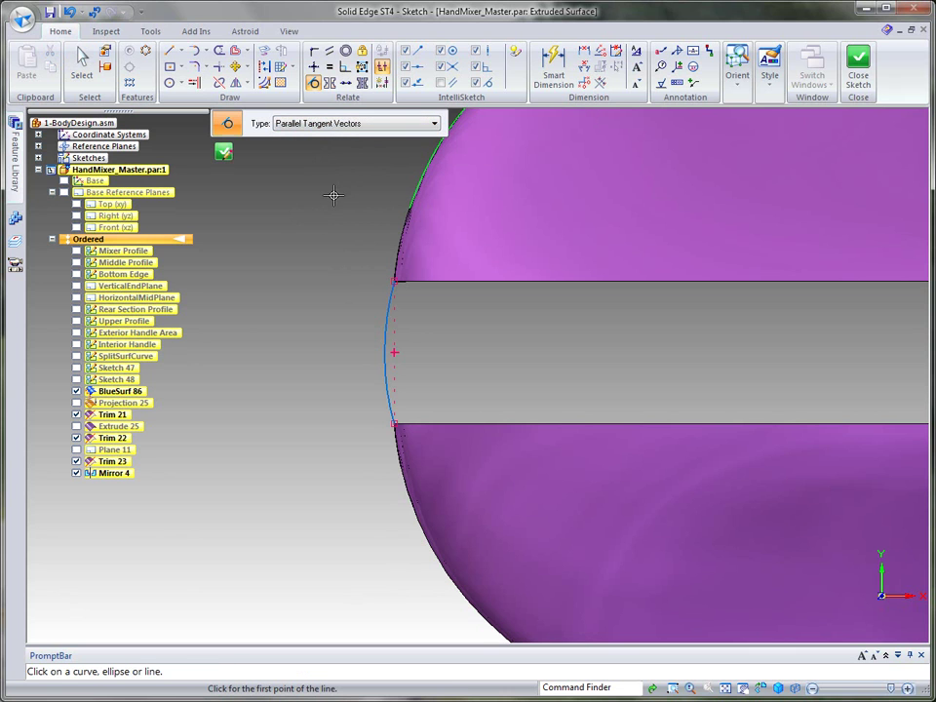
pyautogui.click(385, 307)
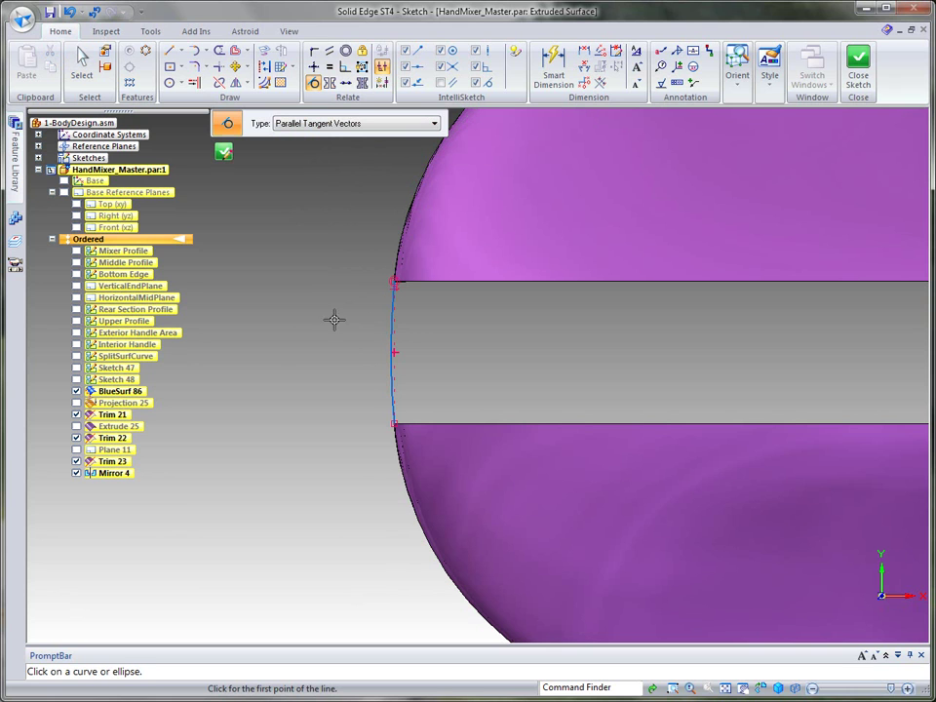
pyautogui.click(398, 457)
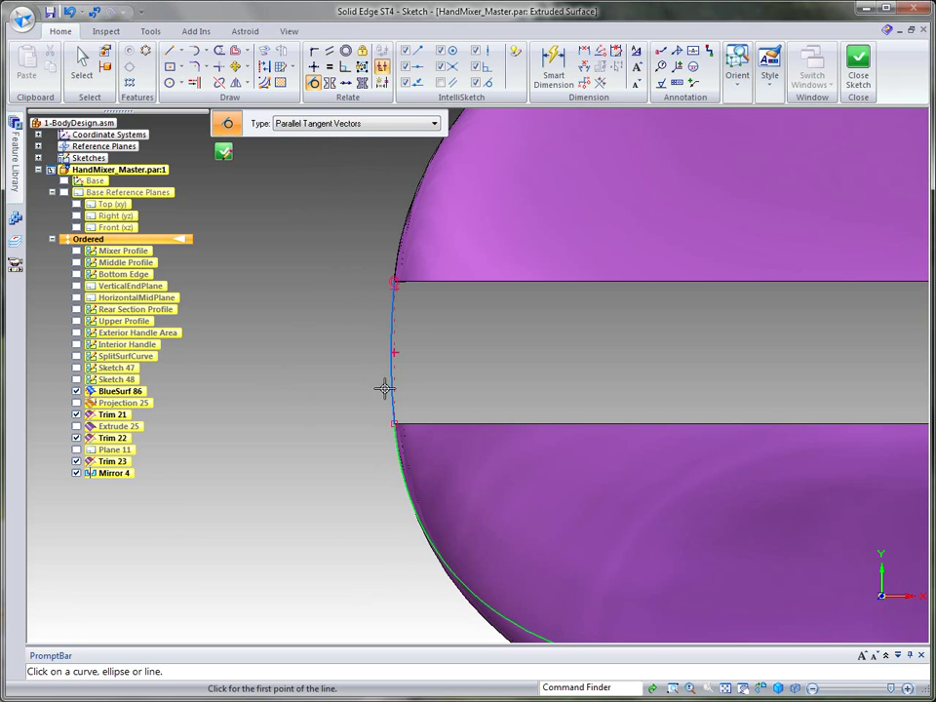
pyautogui.click(389, 383)
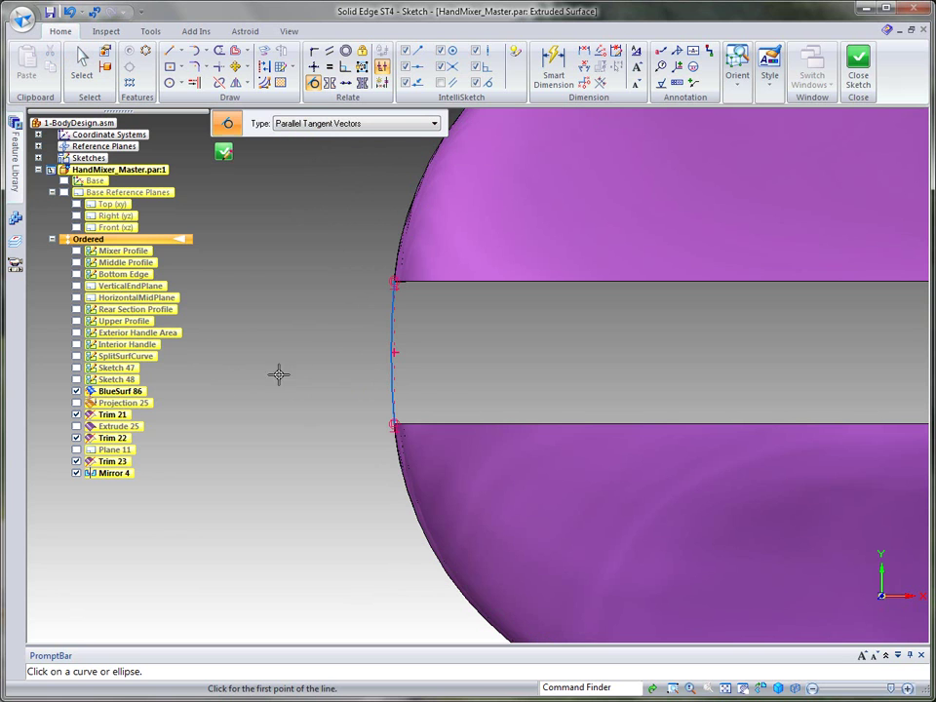
pyautogui.click(224, 154)
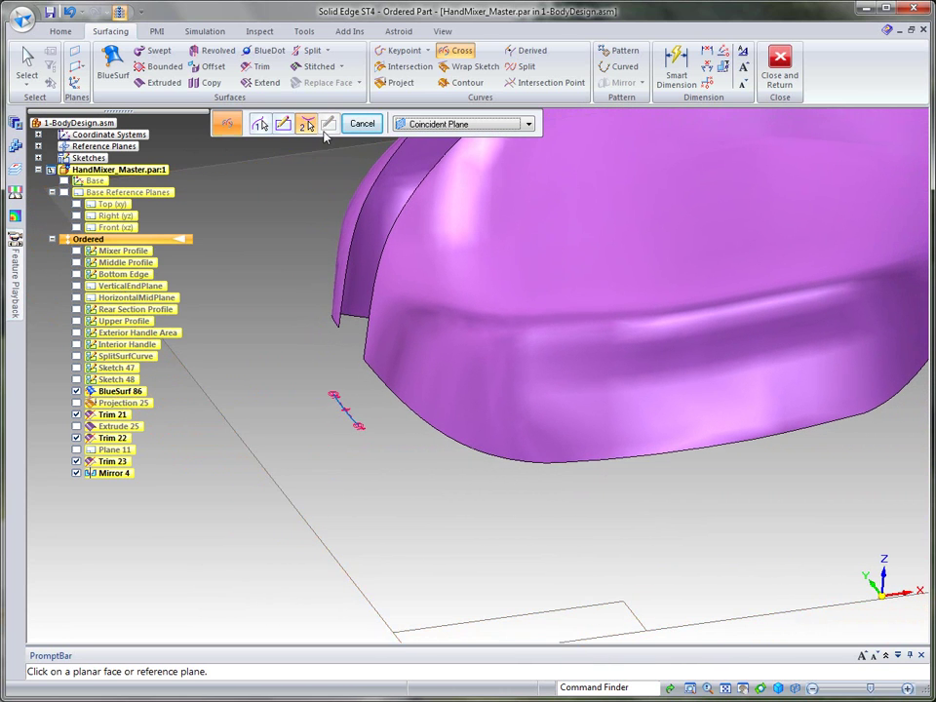
# Start the cross curve's second sketch on the Front (xz) plane and include the curved lower edge at the body's rounded end.
pyautogui.click(127, 229)
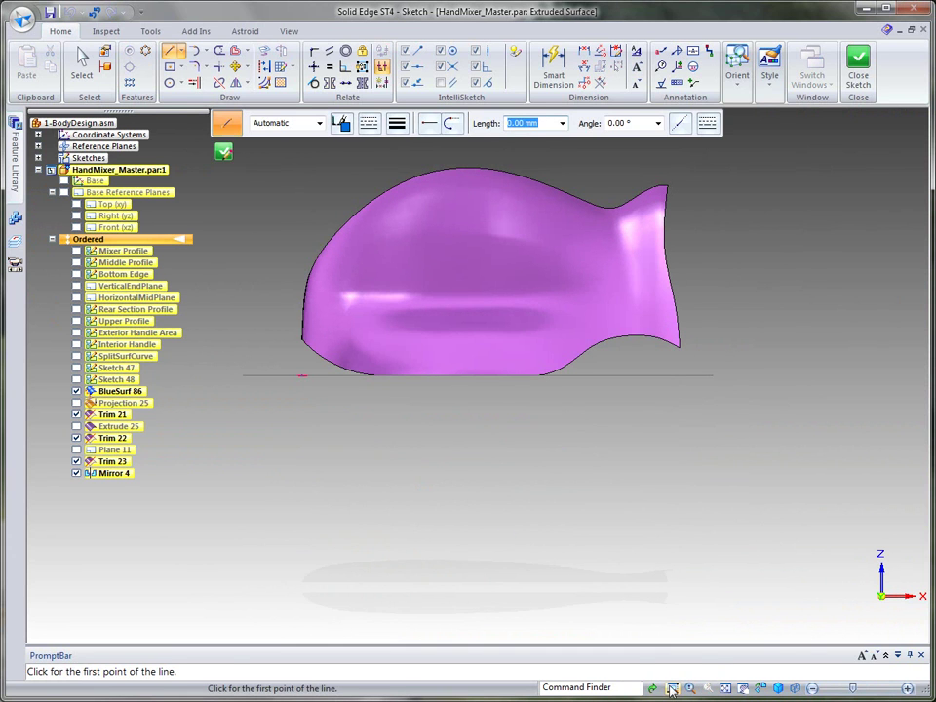
pyautogui.click(671, 689)
pyautogui.moveTo(230, 288); pyautogui.dragTo(411, 417)
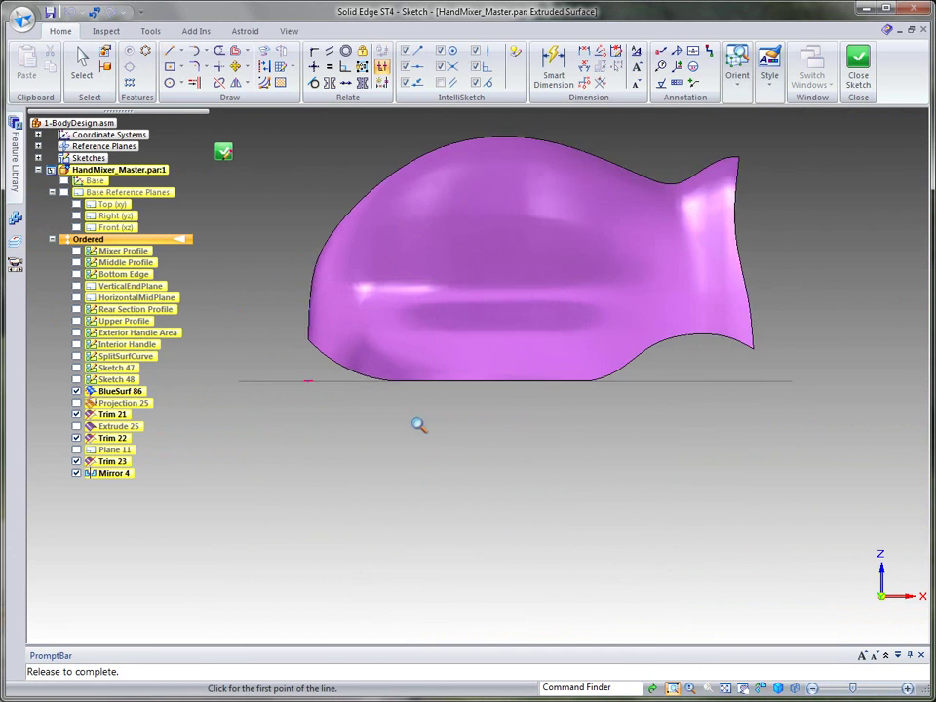
pyautogui.rightClick(347, 322)
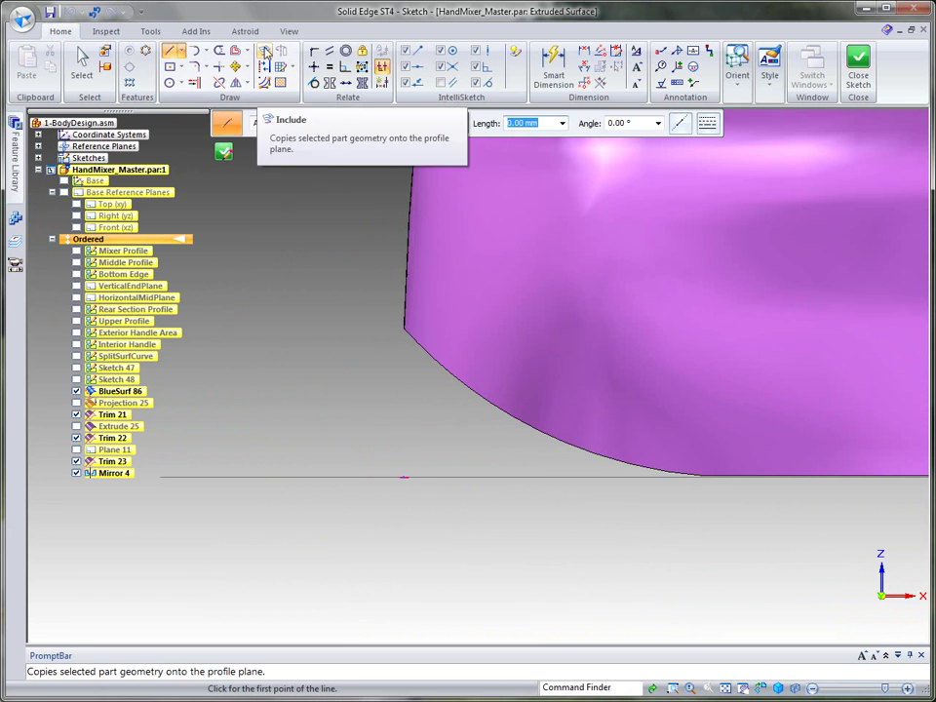
pyautogui.click(264, 52)
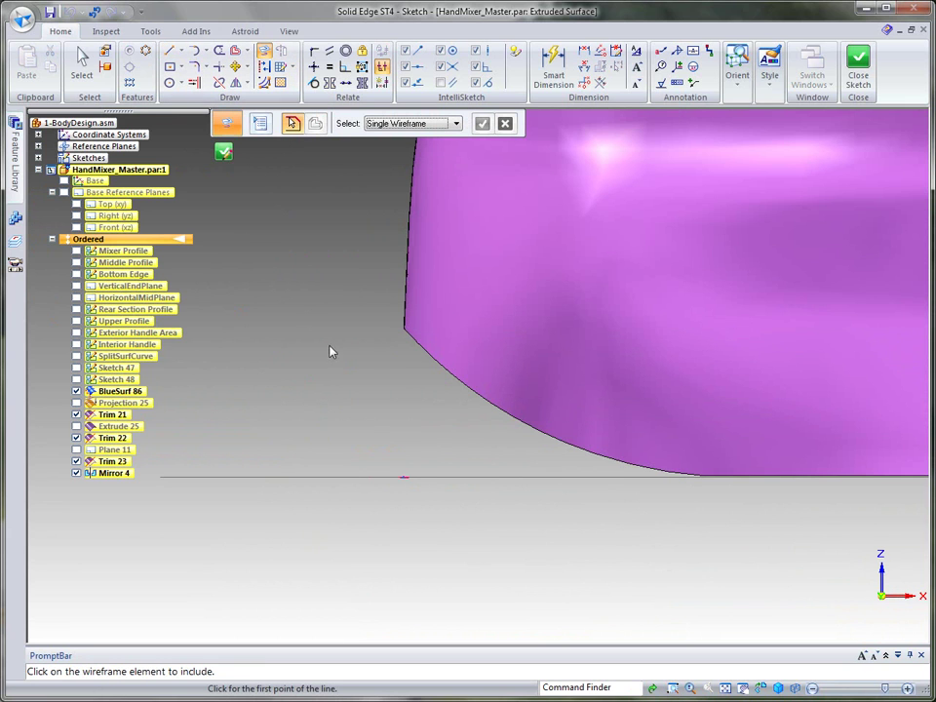
# Extend the included arc past the body's corner, close the sketch and finish the Cross curve.
pyautogui.click(82, 68)
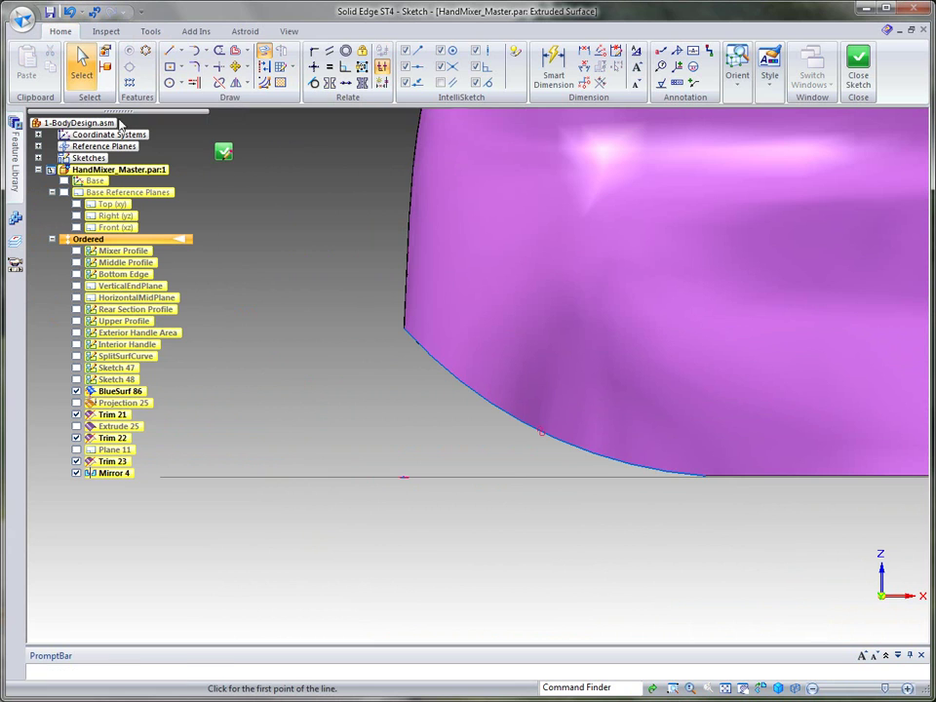
pyautogui.click(405, 333)
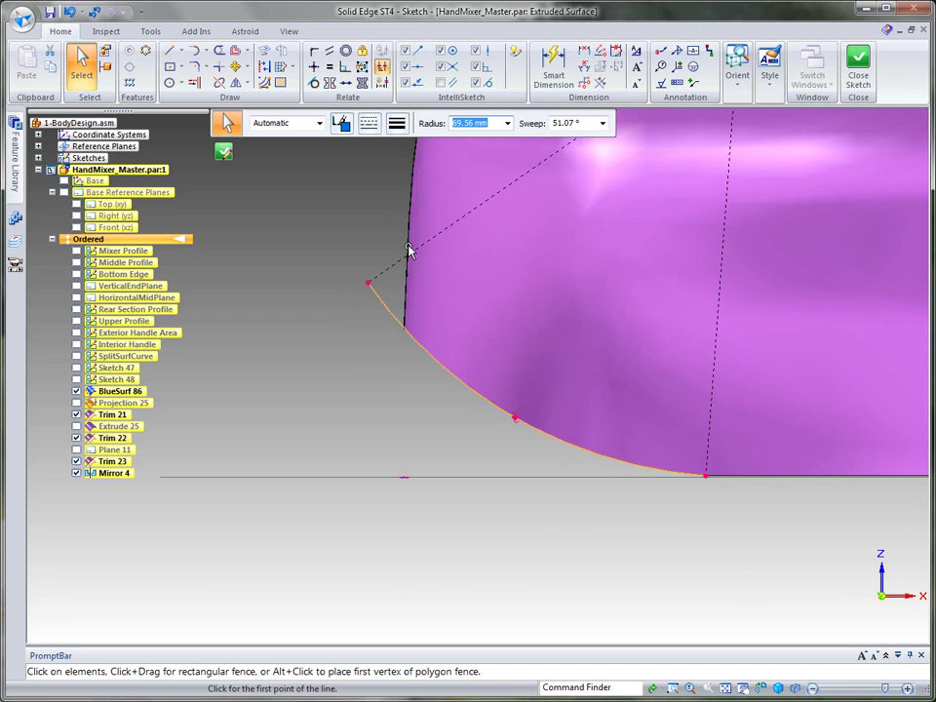
pyautogui.click(228, 156)
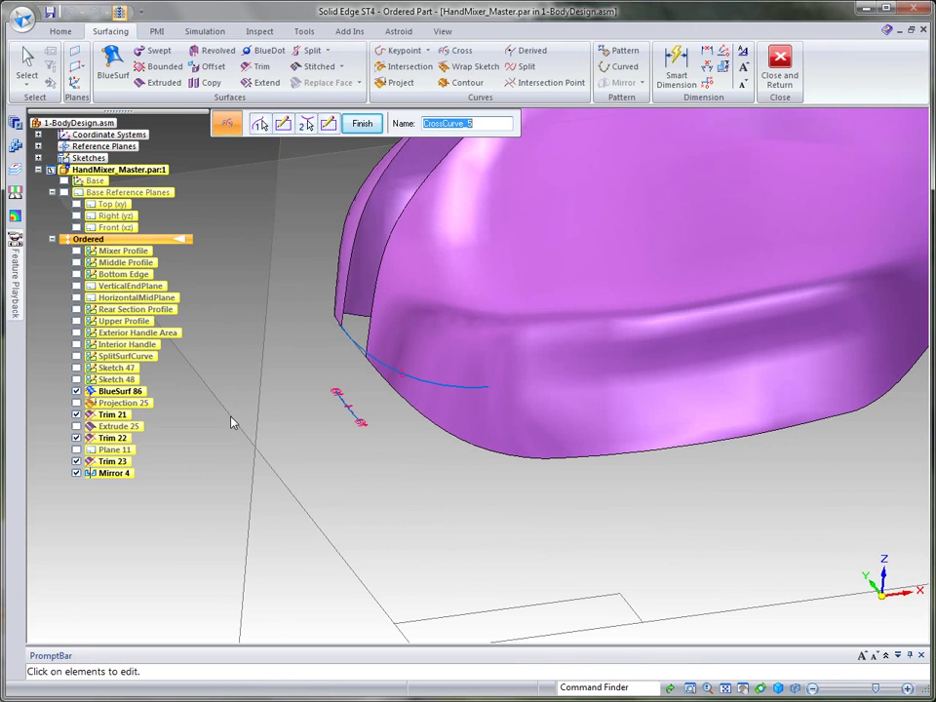
pyautogui.click(360, 127)
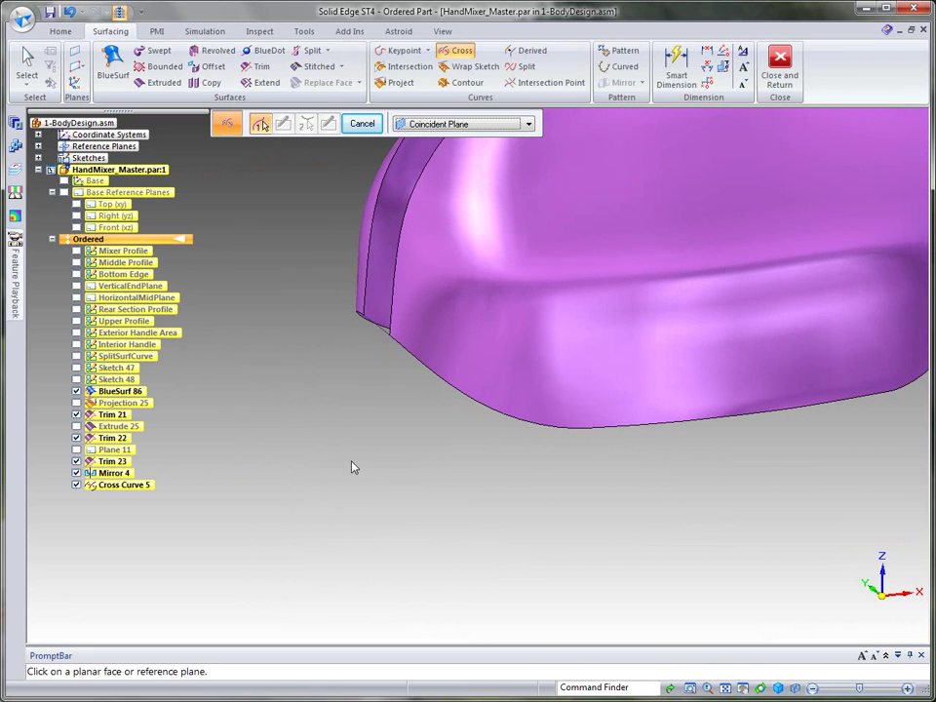
# Start a BlueSurf using the upper gap edges of the two body halves as cross sections.
pyautogui.moveTo(397, 479); pyautogui.dragTo(236, 458, button='middle')
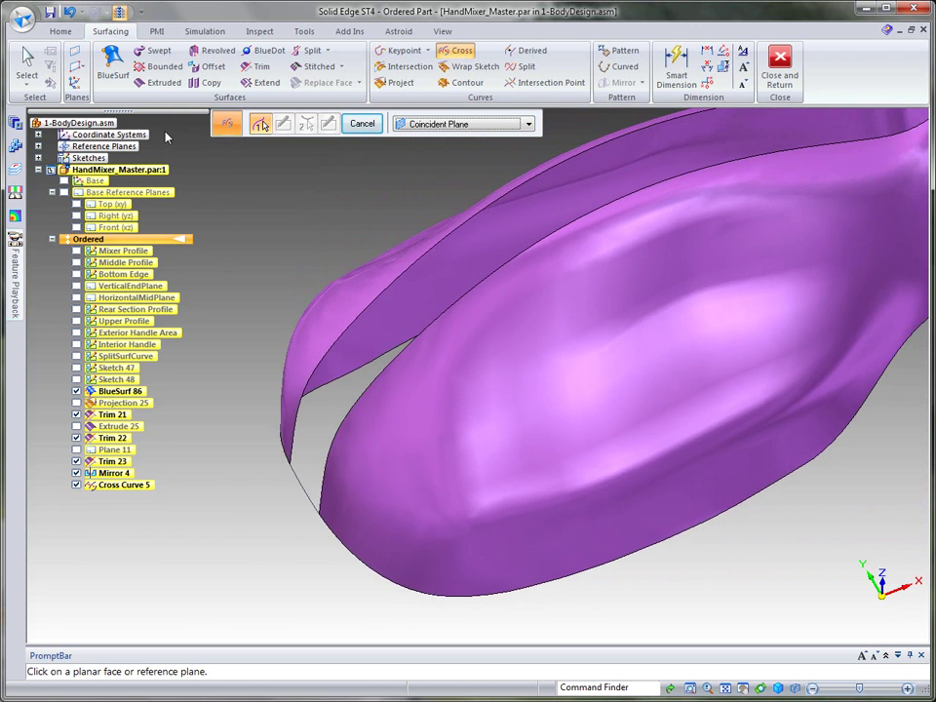
pyautogui.click(114, 63)
pyautogui.moveTo(282, 255); pyautogui.dragTo(277, 456, button='middle')
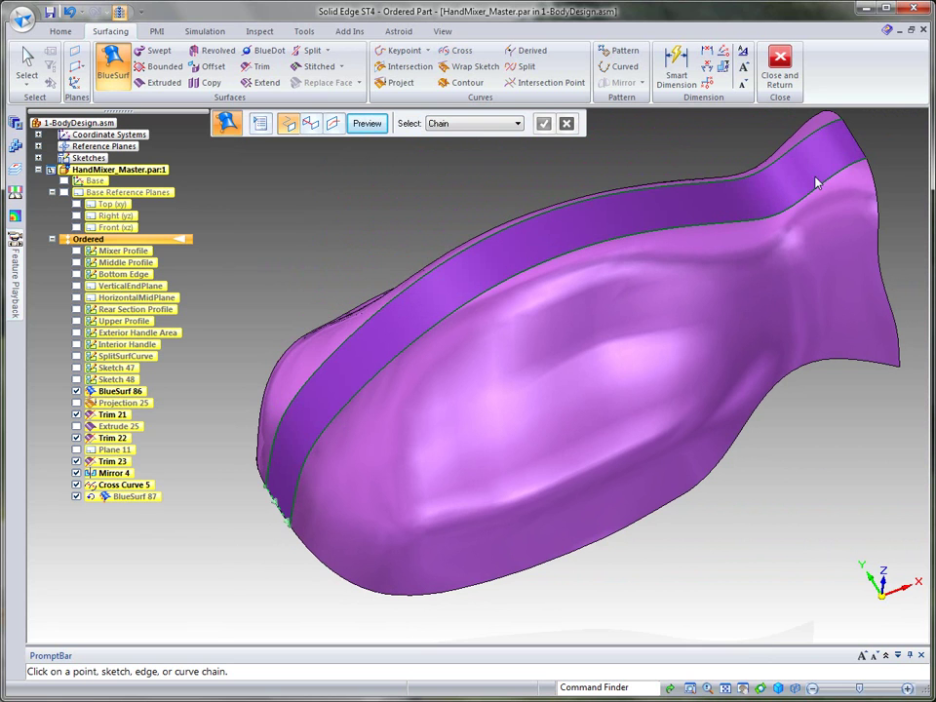
# Set the BlueSurf's start and end section tangency to Tangent continuous and preview the surface.
pyautogui.click(259, 123)
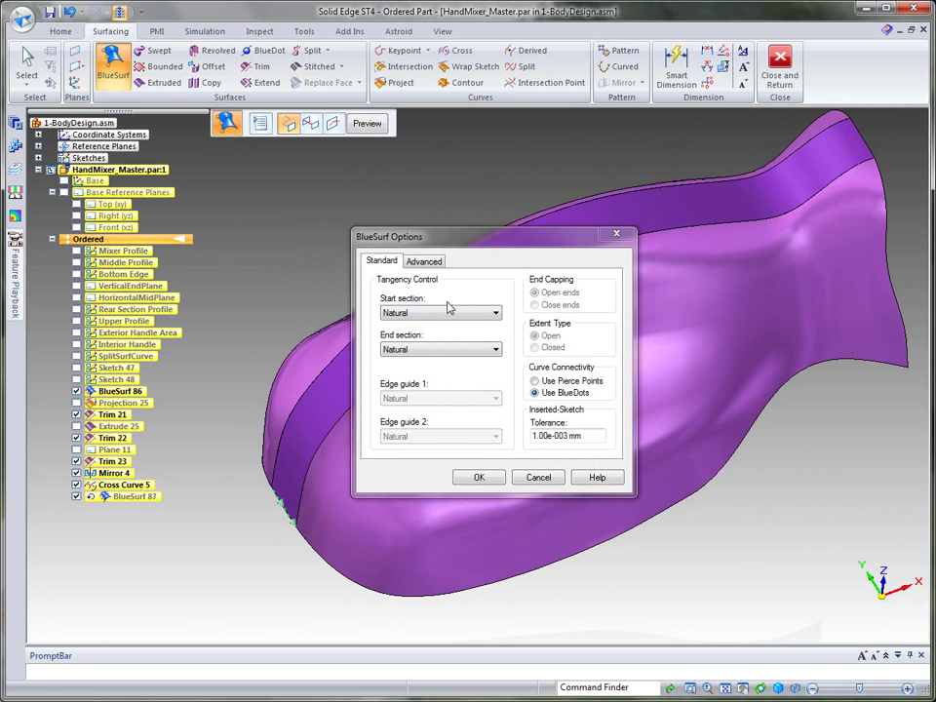
pyautogui.click(496, 313)
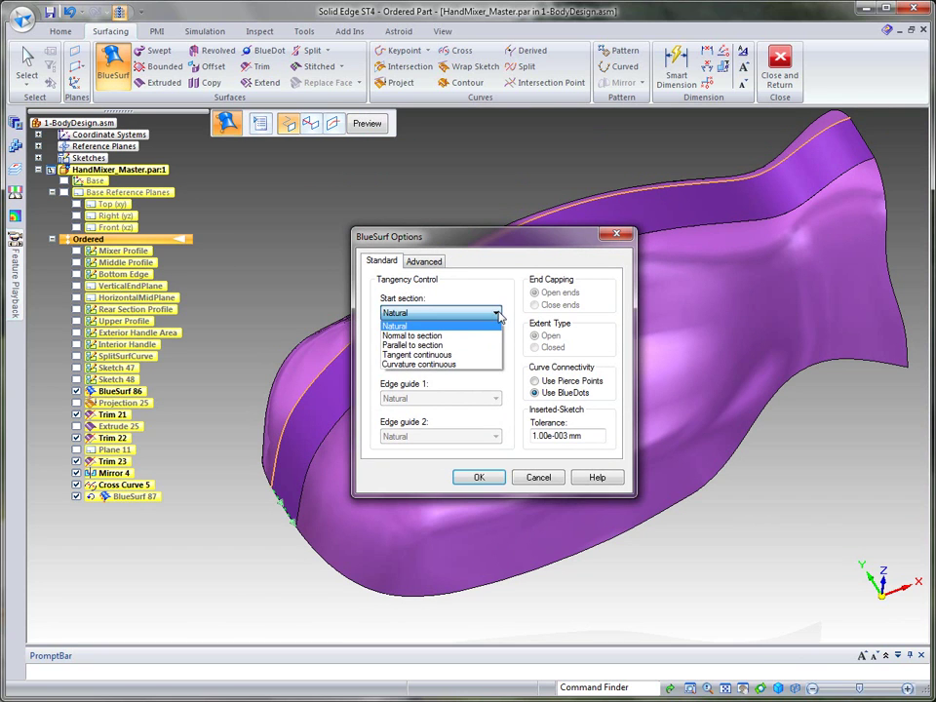
pyautogui.click(420, 355)
pyautogui.click(495, 351)
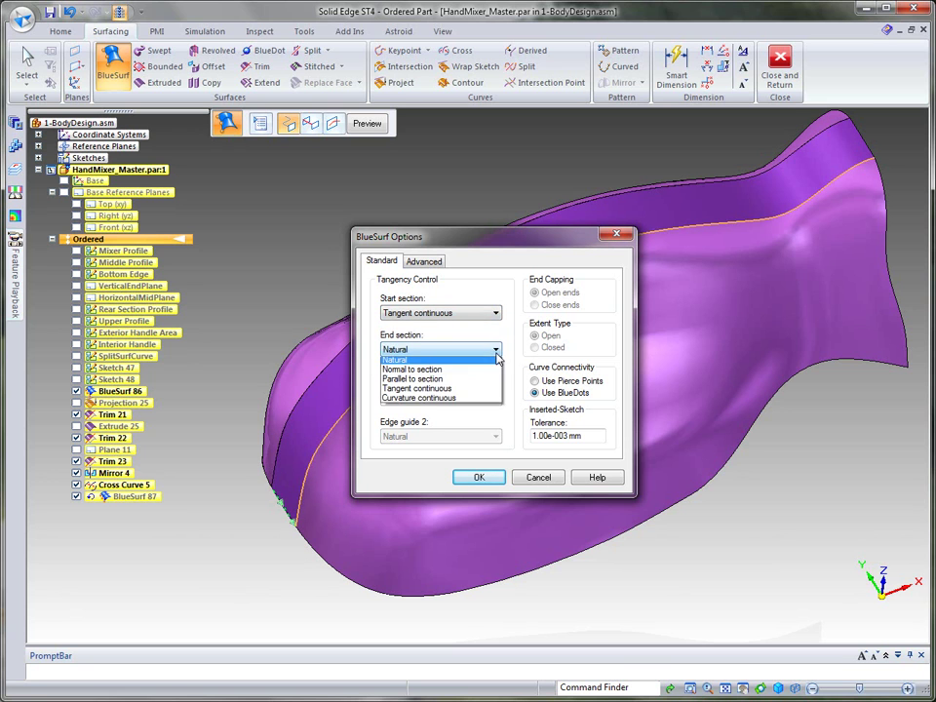
pyautogui.click(429, 391)
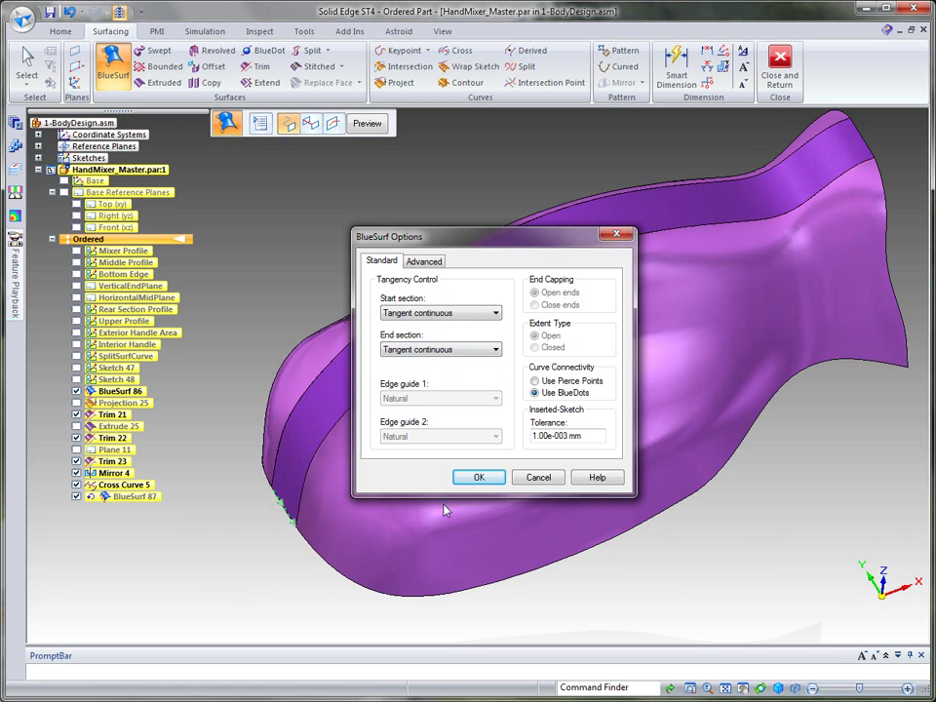
pyautogui.click(478, 478)
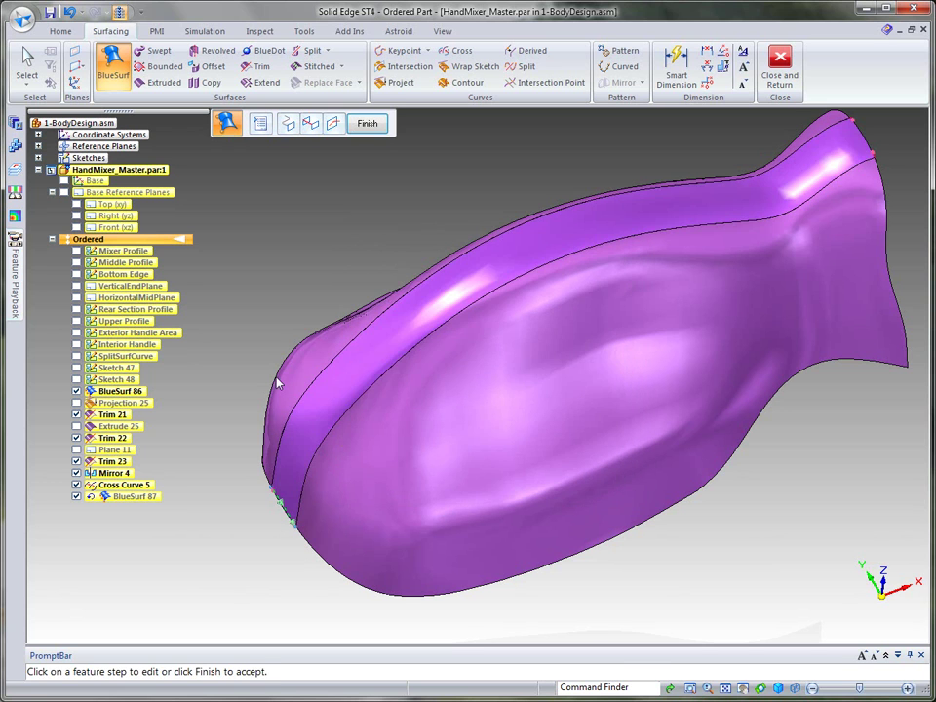
# Add the cross curve at the rounded end as a guide curve of the gap surface and finish the BlueSurf.
pyautogui.moveTo(334, 199); pyautogui.dragTo(233, 266, button='middle')
pyautogui.scroll(5, 232, 267)
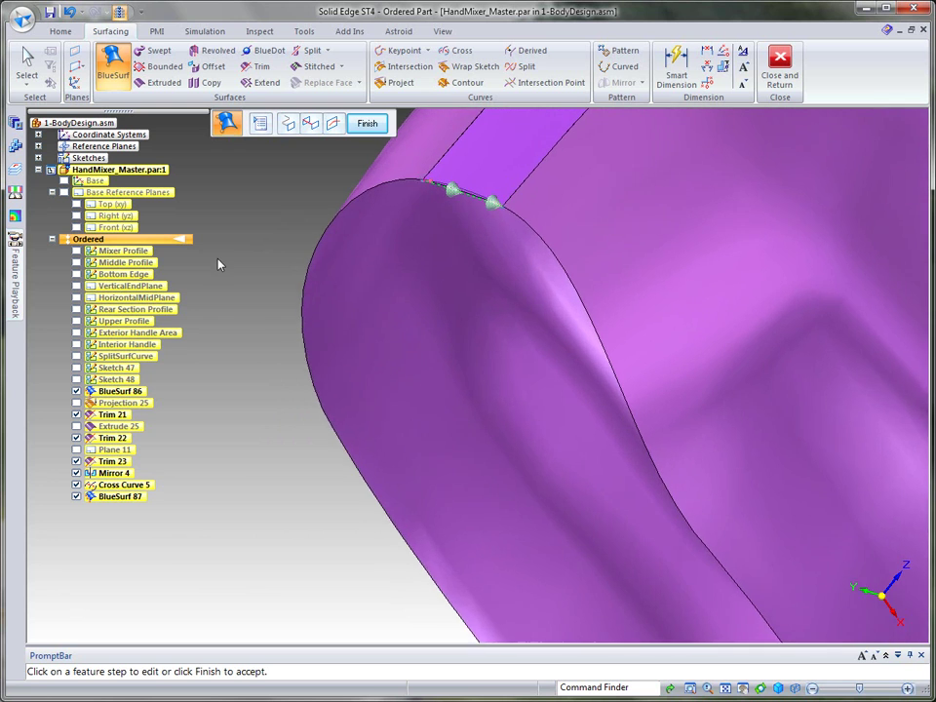
pyautogui.scroll(2, 218, 261)
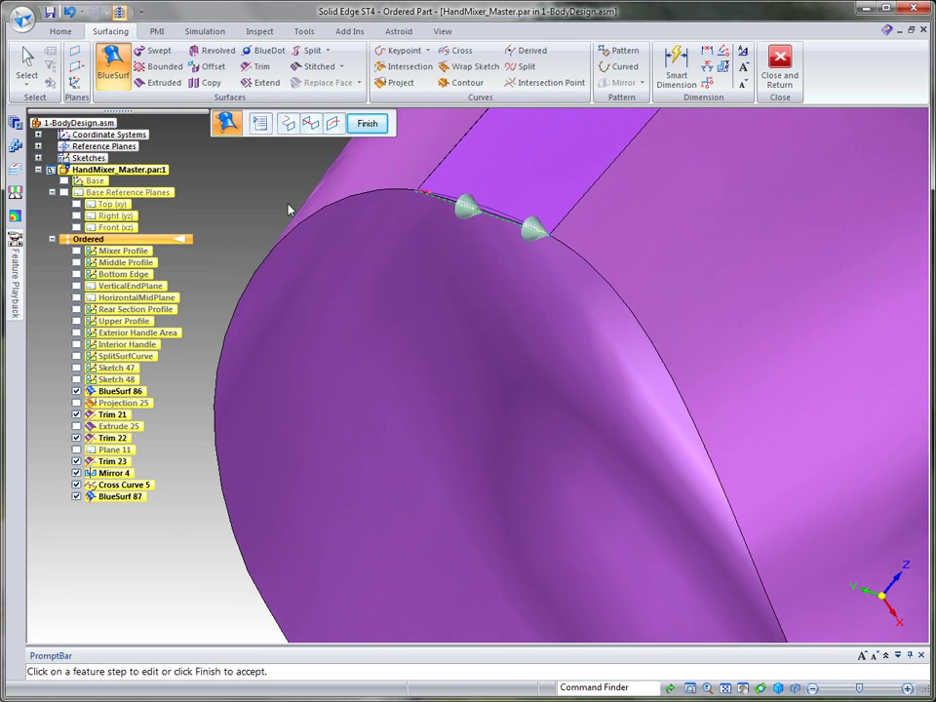
pyautogui.click(310, 125)
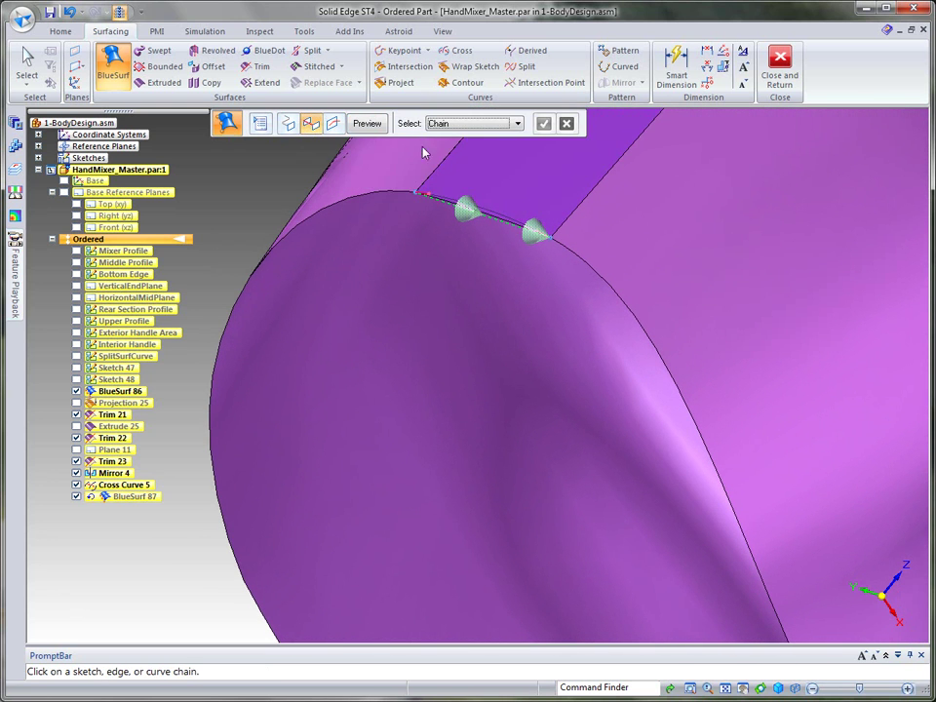
pyautogui.click(496, 216)
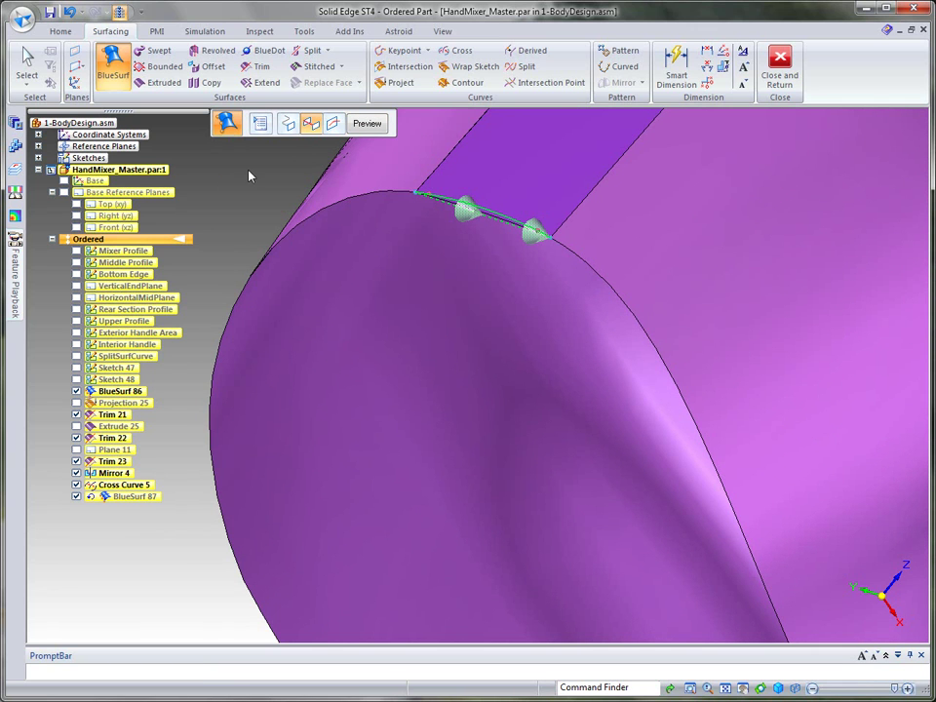
pyautogui.scroll(1, 225, 190)
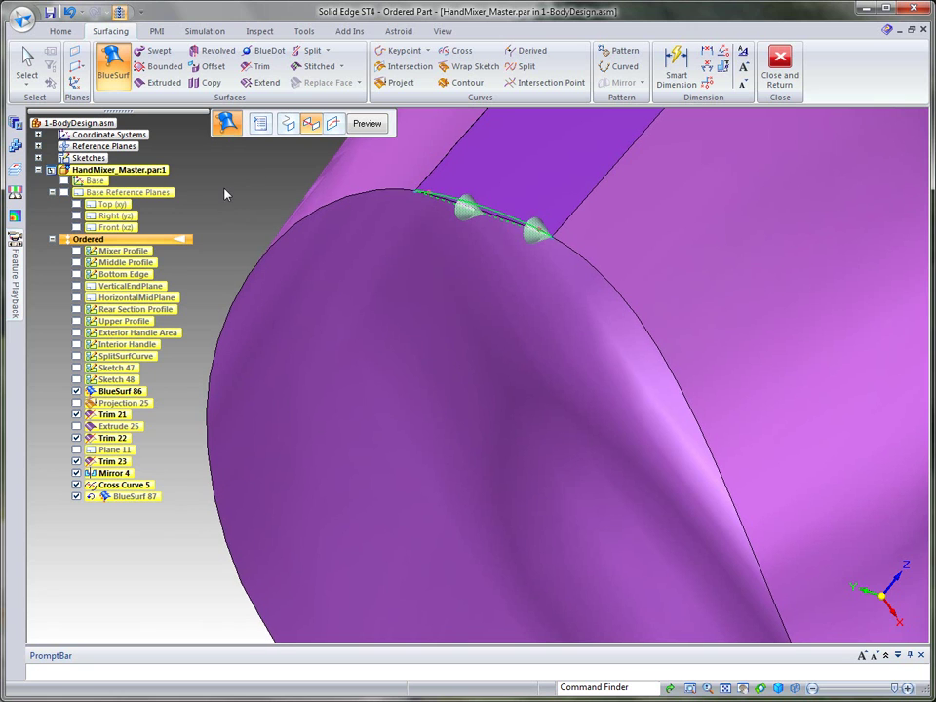
pyautogui.click(362, 133)
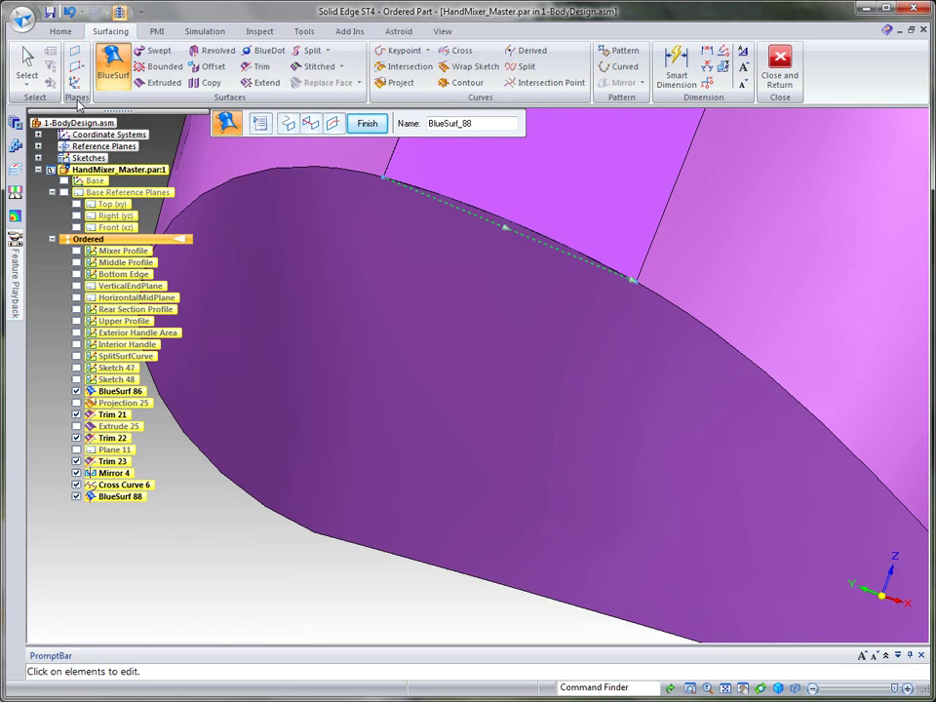
pyautogui.click(368, 124)
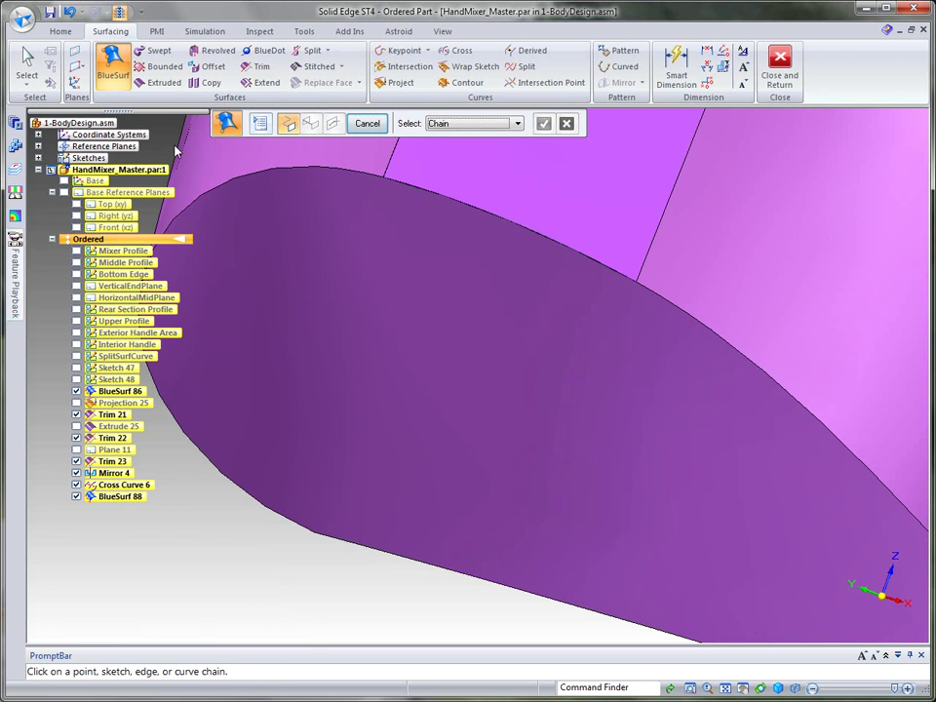
# Start a BlueSurf across the body's open underside, using the lower edge chains of both halves as cross sections.
pyautogui.click(118, 87)
pyautogui.scroll(-3, 225, 203)
pyautogui.moveTo(899, 296); pyautogui.dragTo(495, 443, button='middle')
pyautogui.moveTo(771, 210); pyautogui.dragTo(809, 404, button='middle')
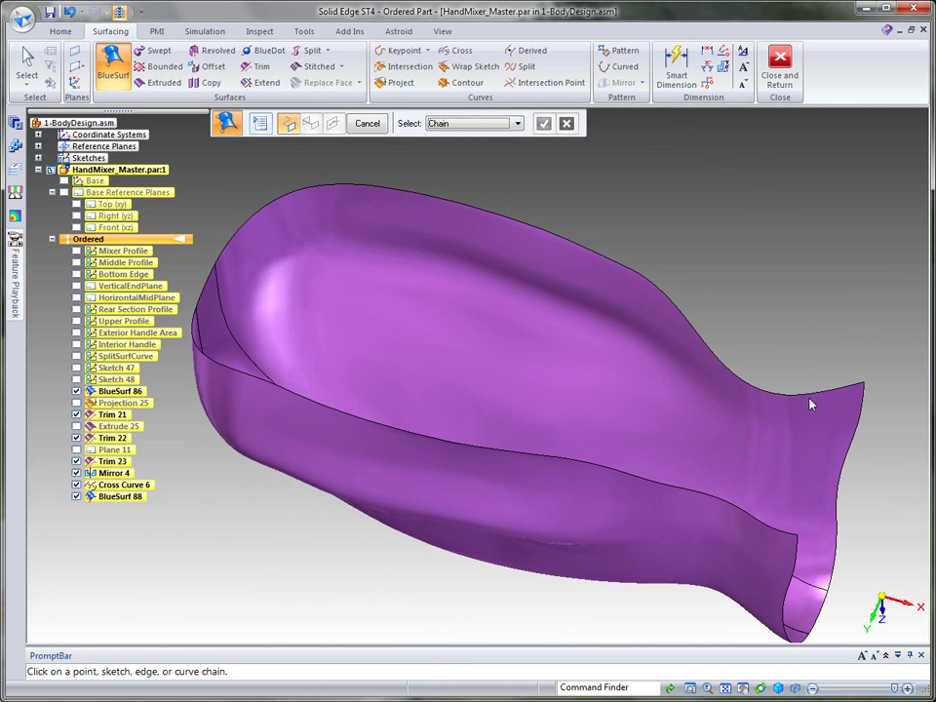
pyautogui.click(808, 397)
pyautogui.click(589, 253)
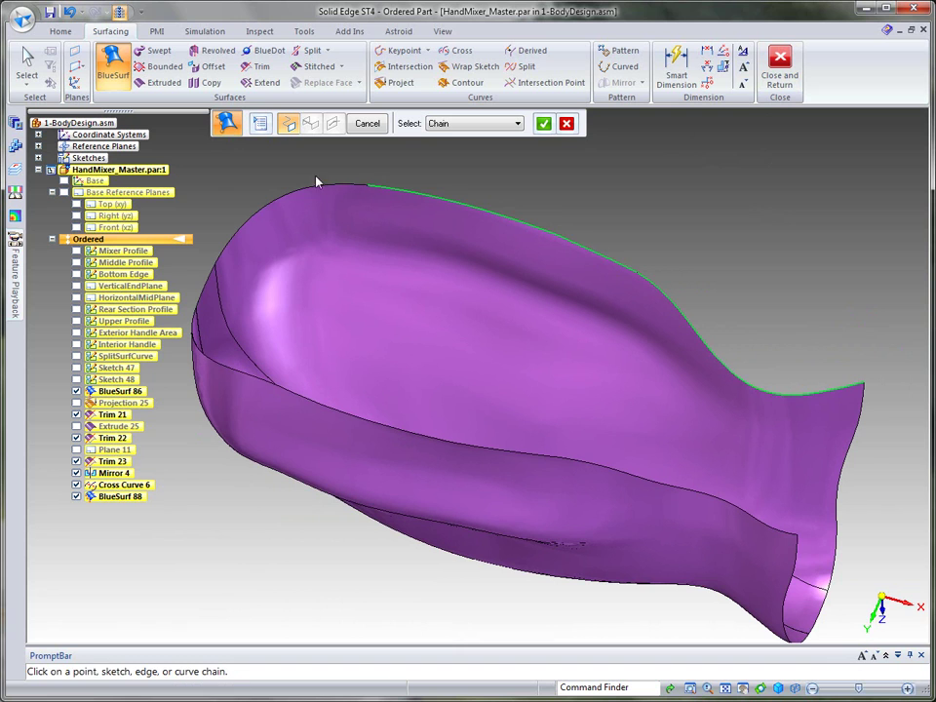
pyautogui.rightClick(759, 195)
pyautogui.click(769, 528)
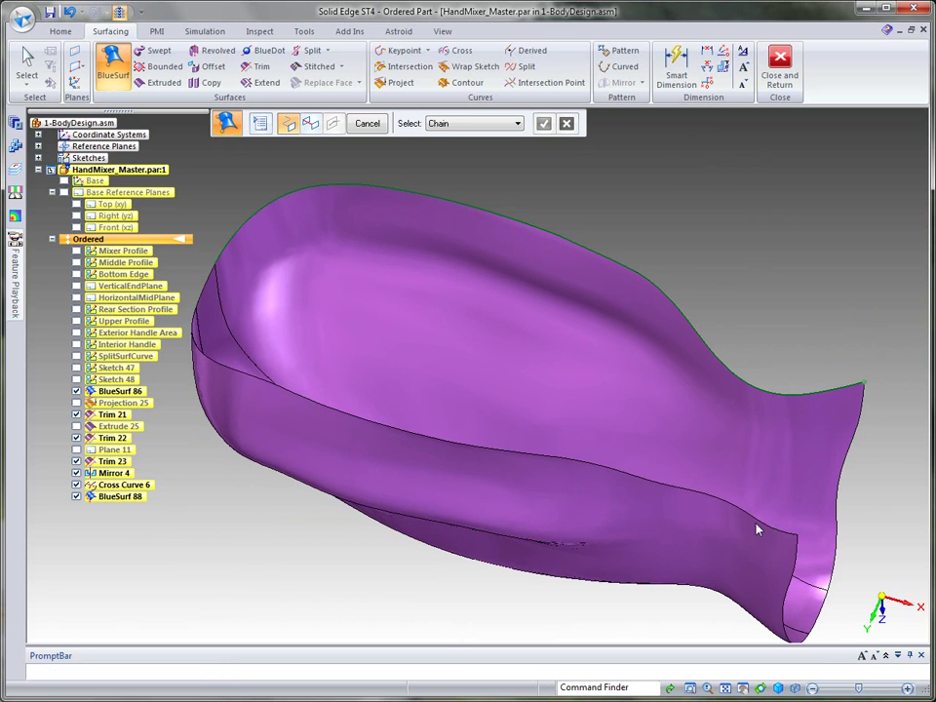
pyautogui.click(249, 384)
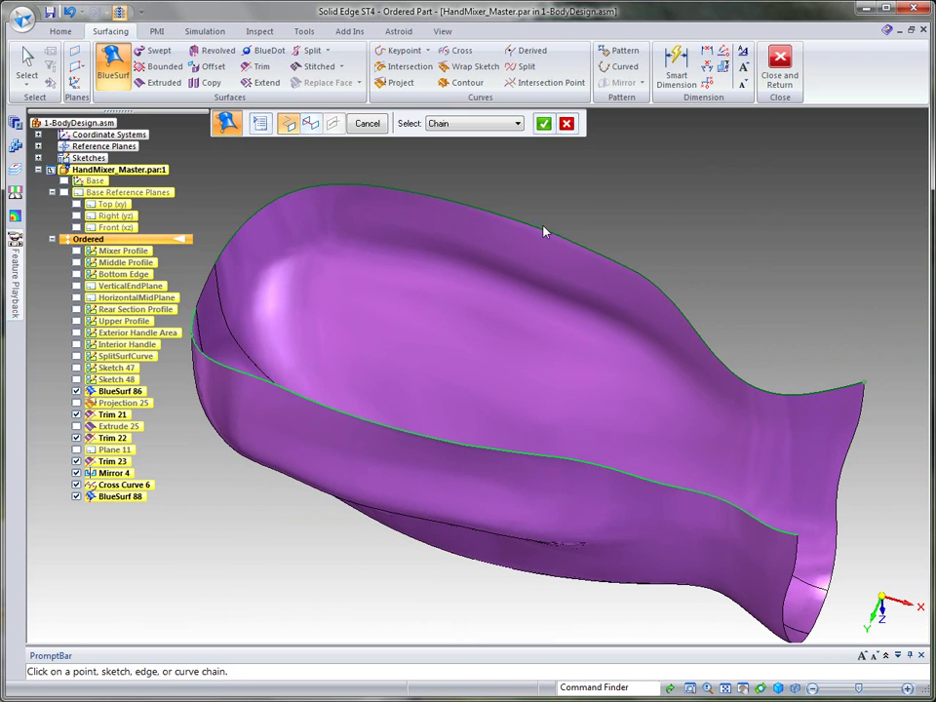
pyautogui.rightClick(669, 199)
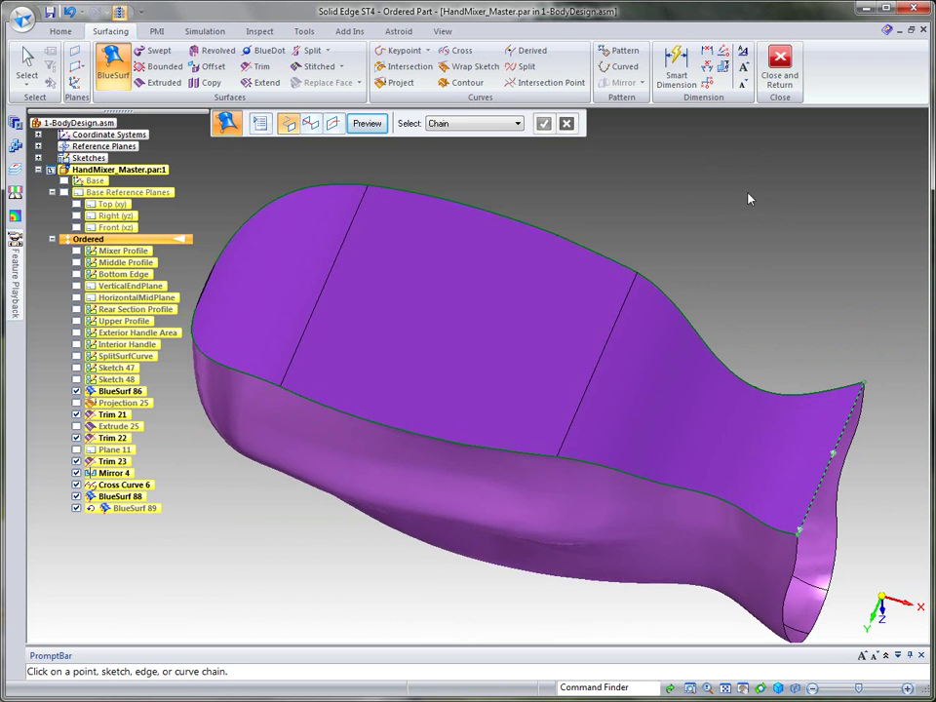
# Add the bridging strip's curved edge at the rounded end as a guide curve of the underside surface and preview it.
pyautogui.scroll(6, 560, 144)
pyautogui.scroll(-3, 385, 127)
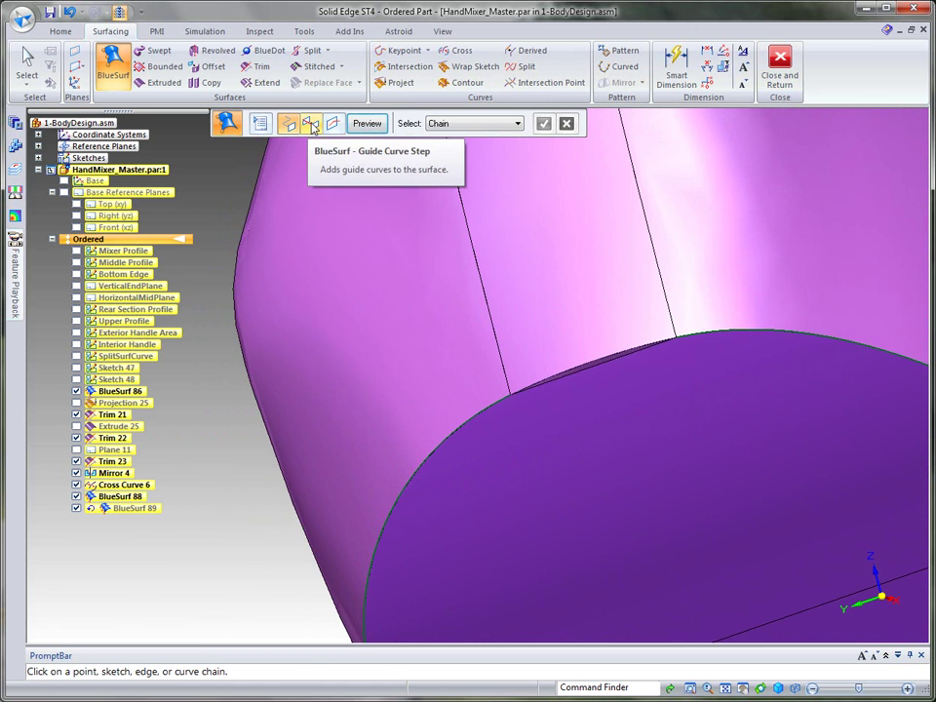
pyautogui.click(310, 125)
pyautogui.click(570, 376)
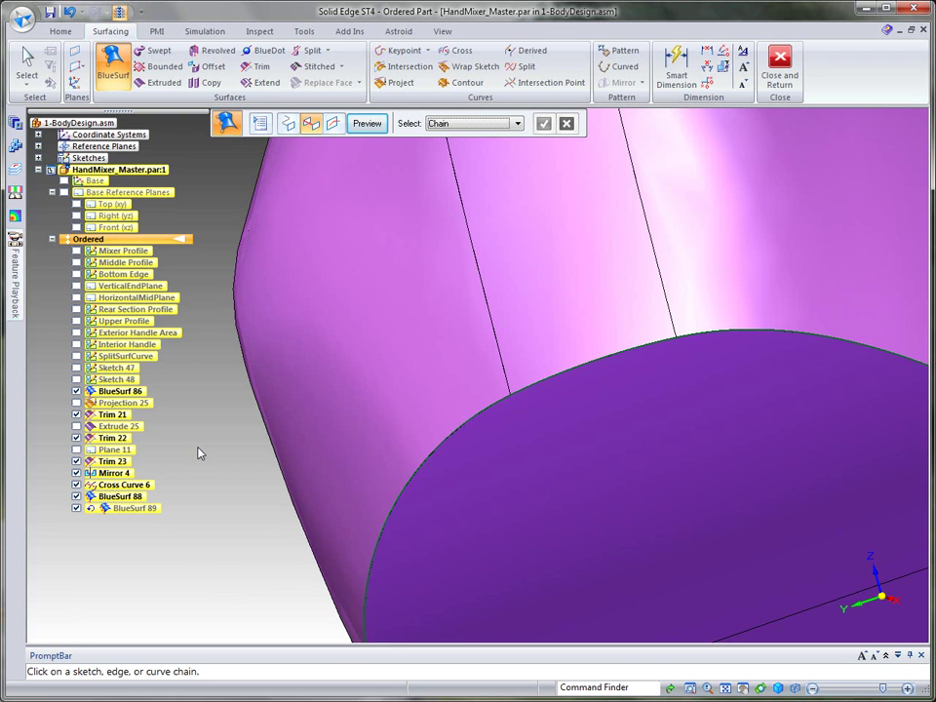
pyautogui.rightClick(203, 435)
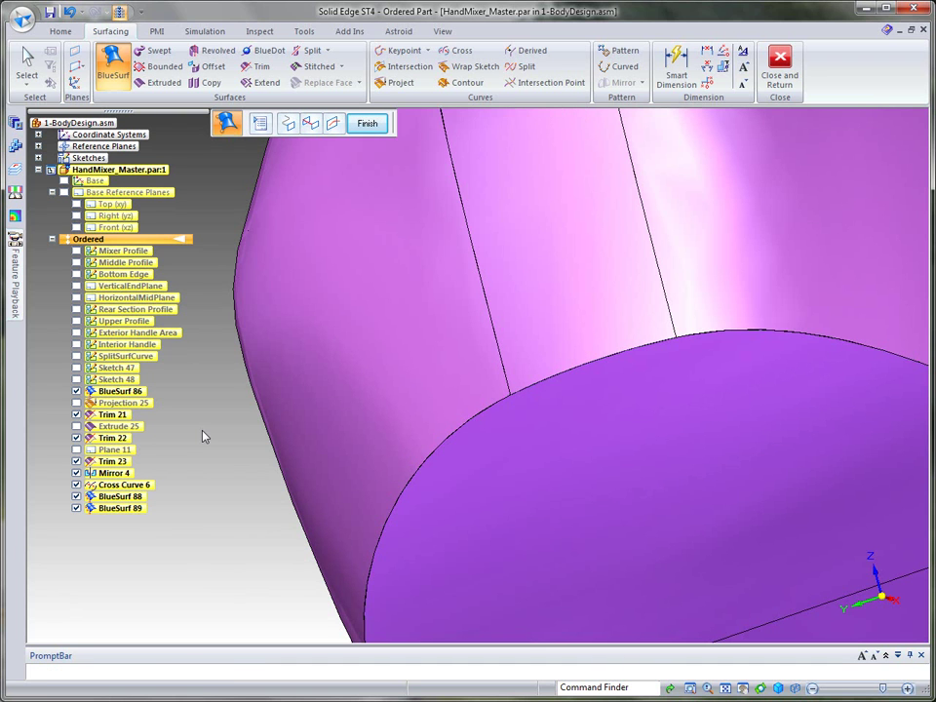
# Create a BlueSurf closing the open rear end between both halves' end edges, guided by the bridging strip's end edge.
pyautogui.hotkey('ctrl', 'i')
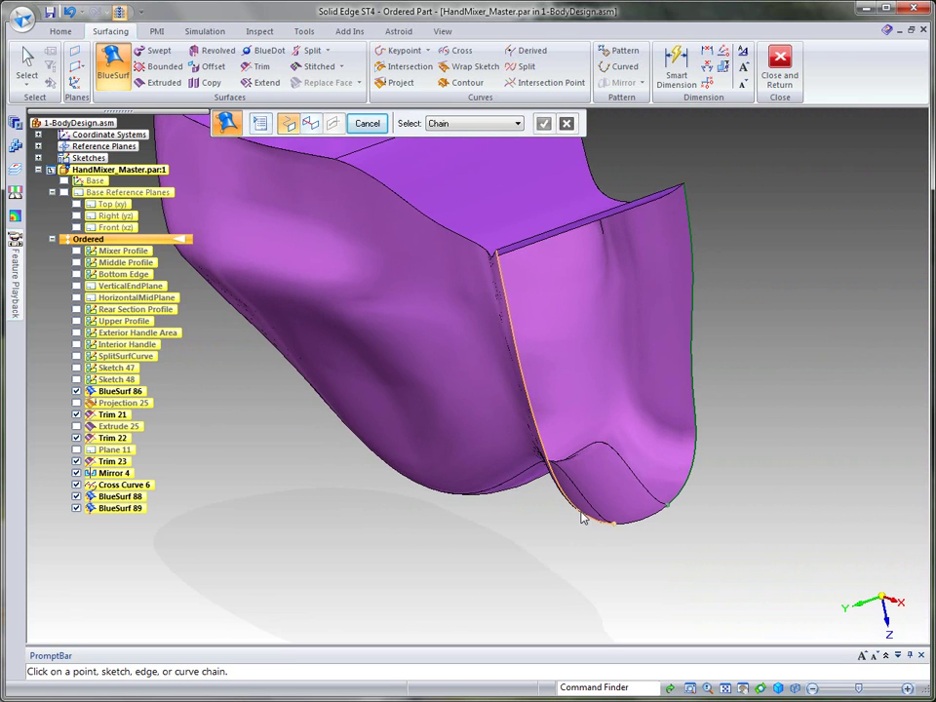
pyautogui.rightClick(769, 522)
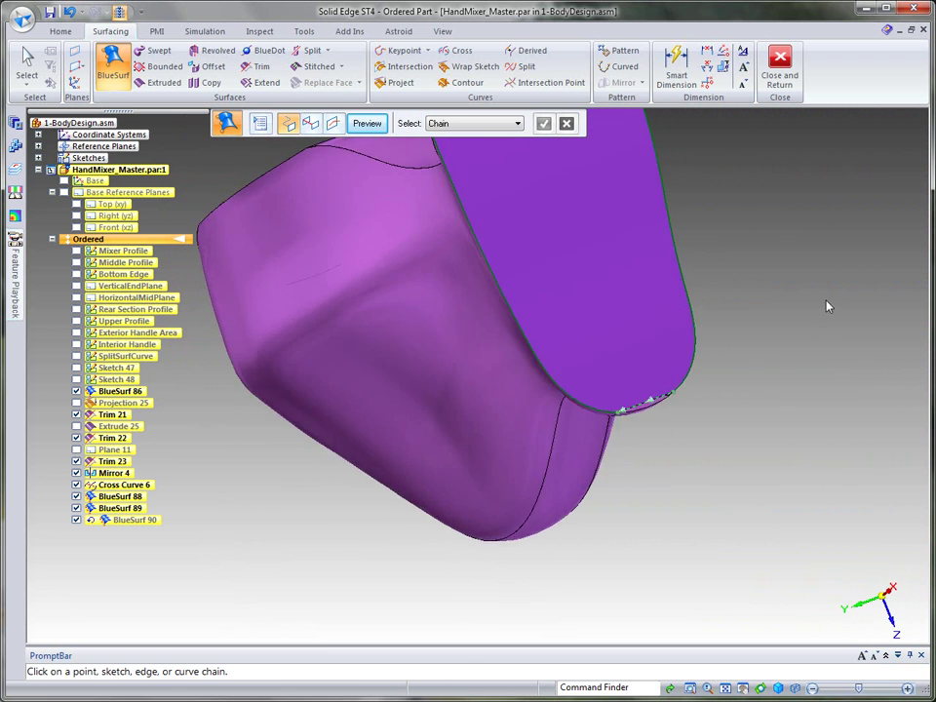
pyautogui.click(310, 125)
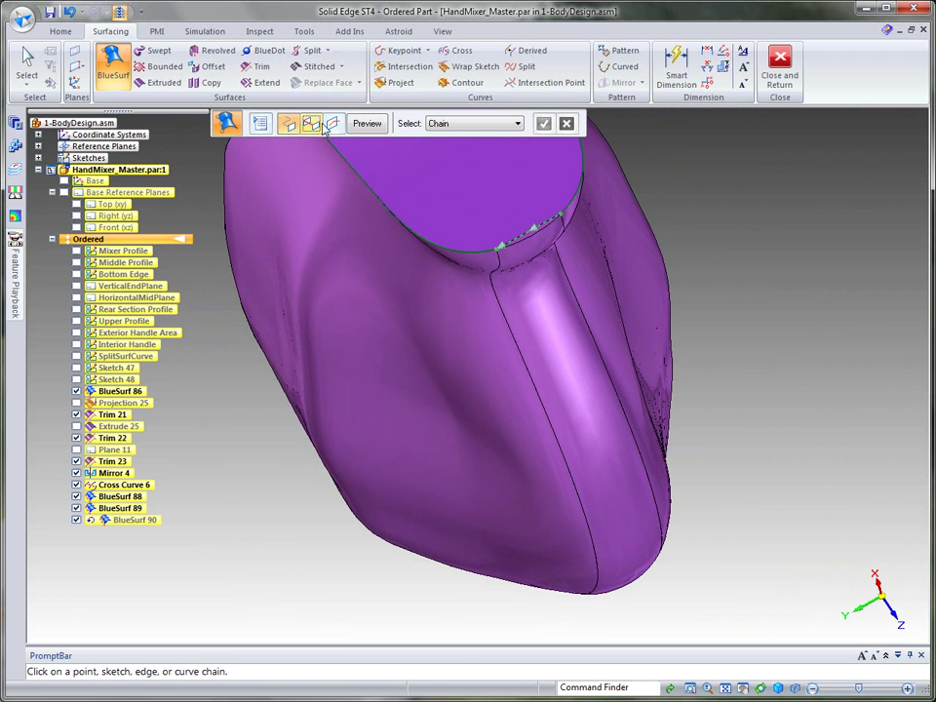
pyautogui.scroll(5, 656, 255)
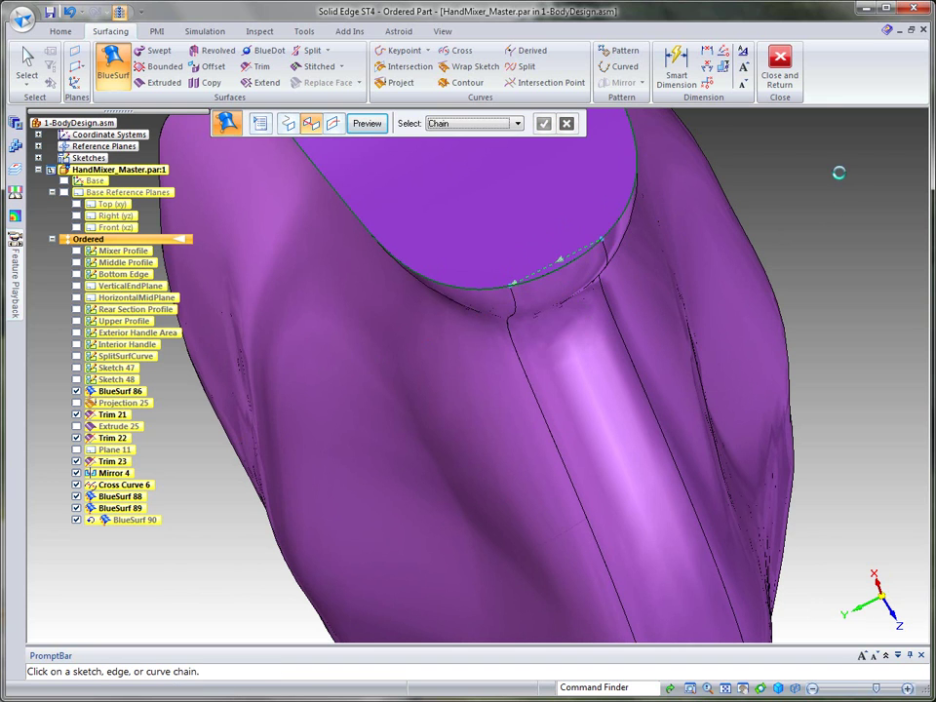
pyautogui.moveTo(796, 159); pyautogui.dragTo(787, 209, button='middle')
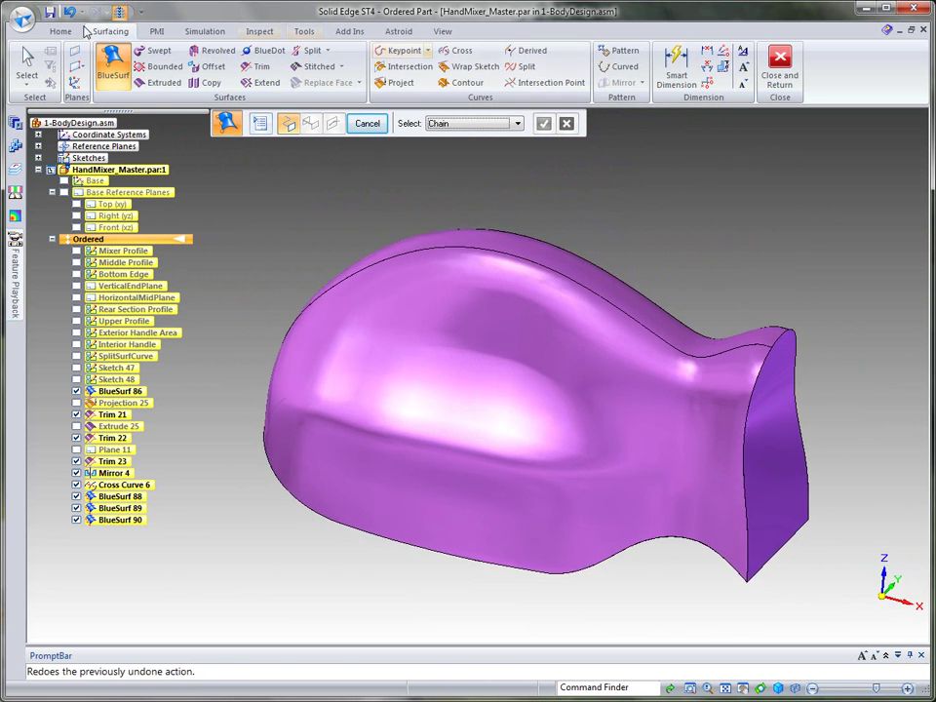
# Stitch all the body surfaces together and accept the resulting solid as the base feature of the part.
pyautogui.click(27, 60)
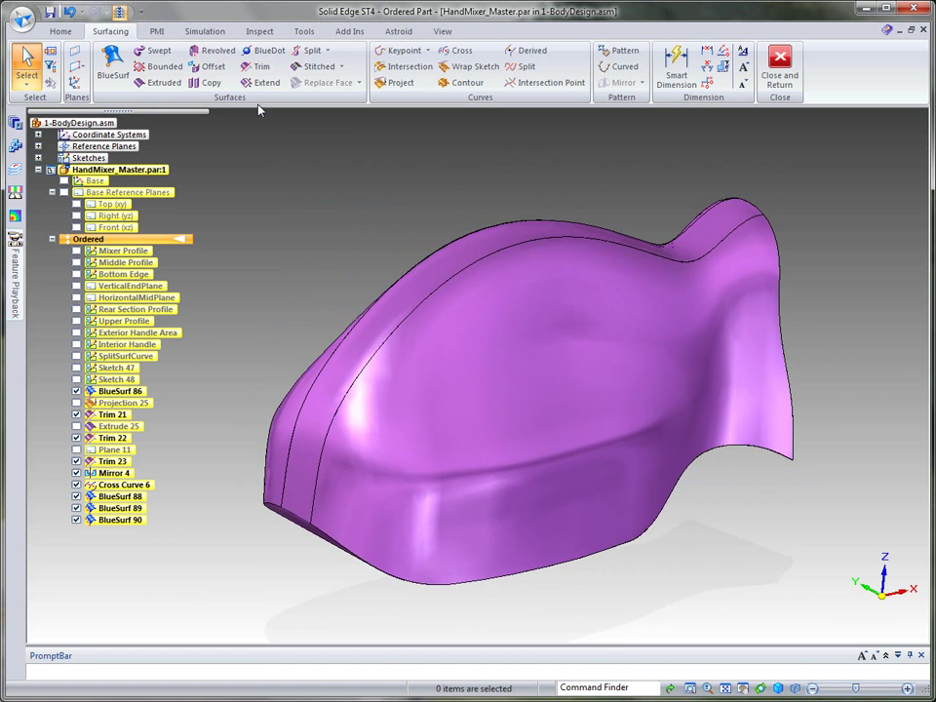
pyautogui.click(315, 70)
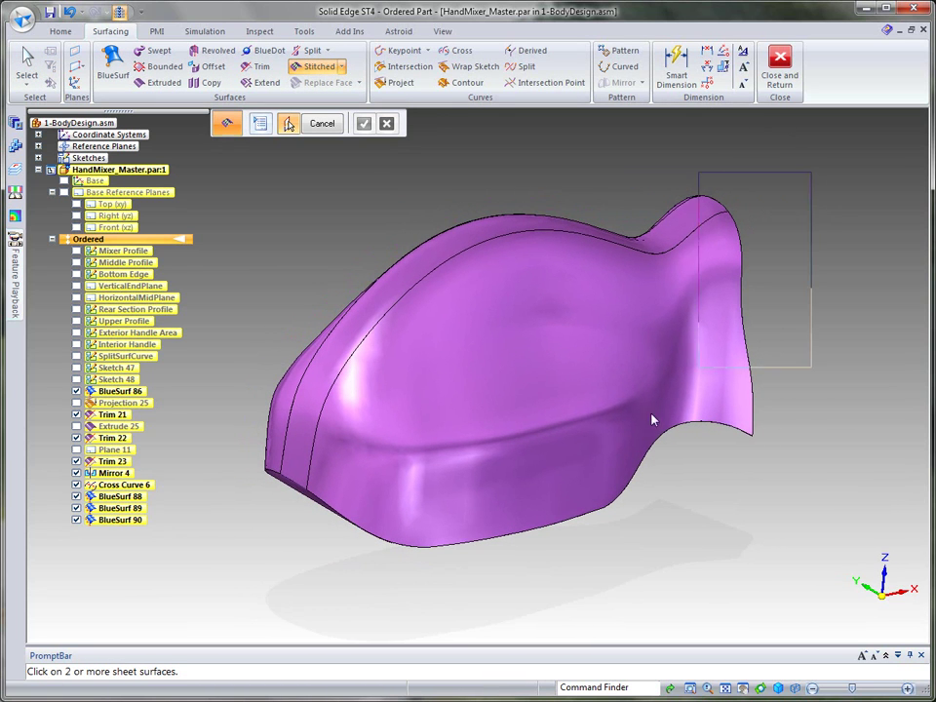
pyautogui.moveTo(230, 604); pyautogui.dragTo(808, 165)
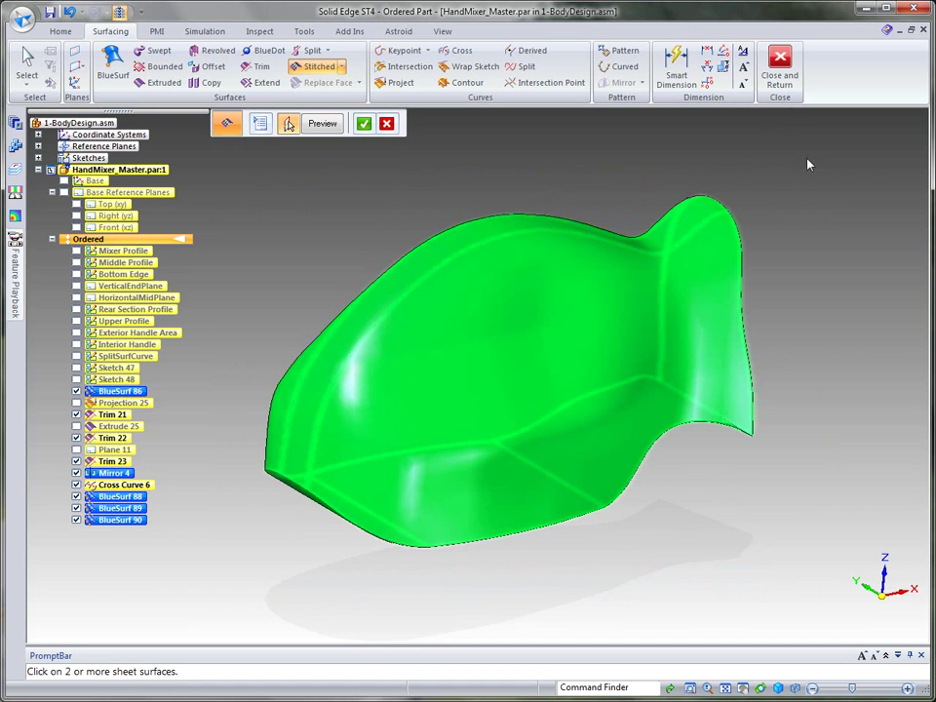
pyautogui.rightClick(580, 154)
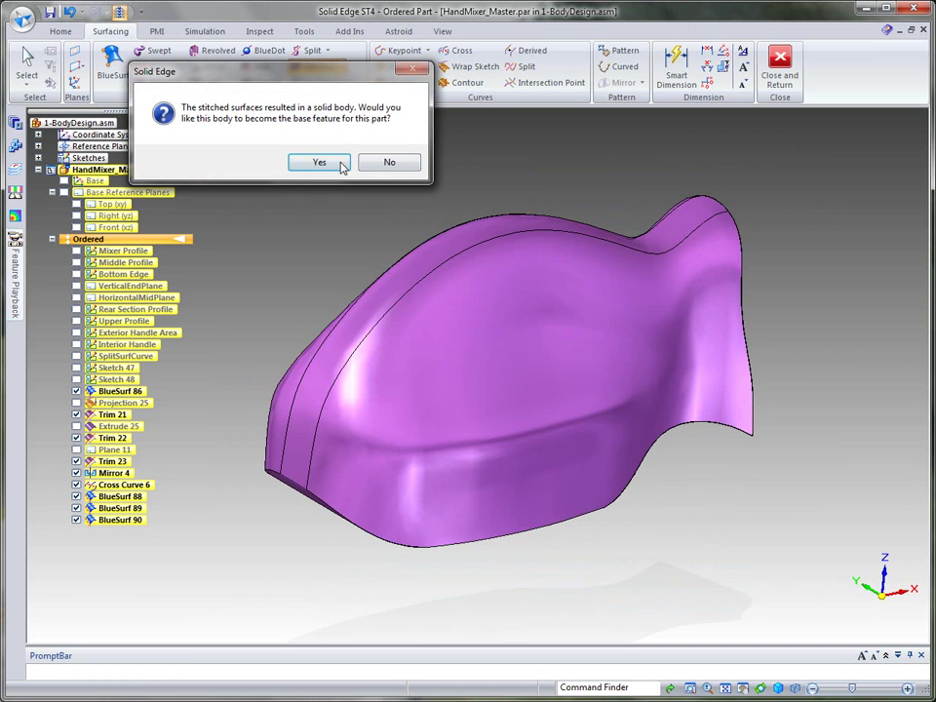
pyautogui.click(322, 163)
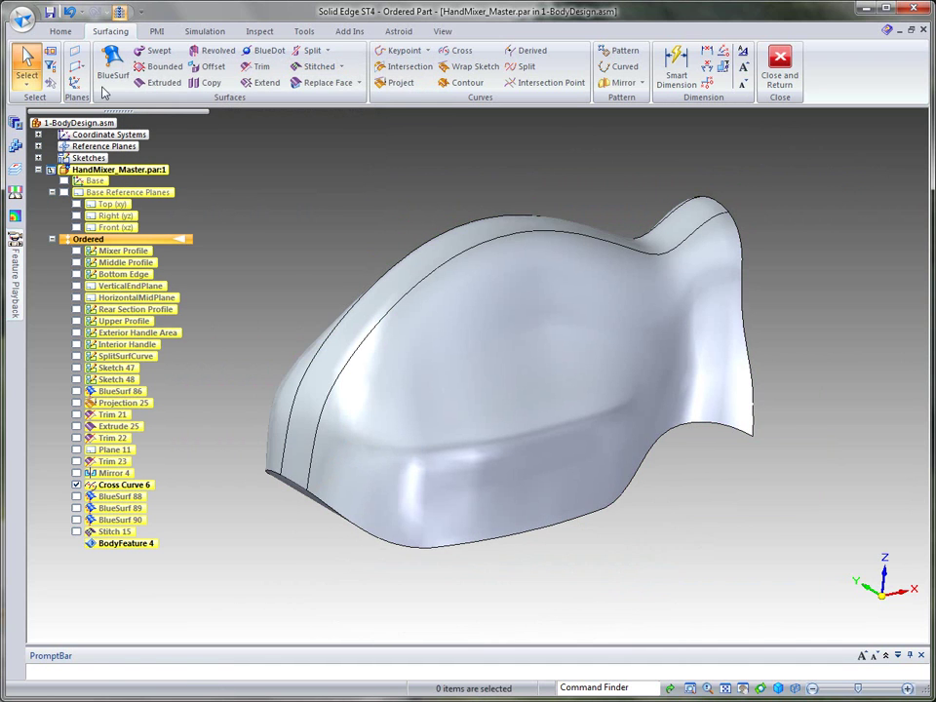
# Close the part, return to the 1-BodyDesign.asm assembly, and show HandMixer_Master.par there.
pyautogui.moveTo(753, 173); pyautogui.dragTo(798, 140, button='middle')
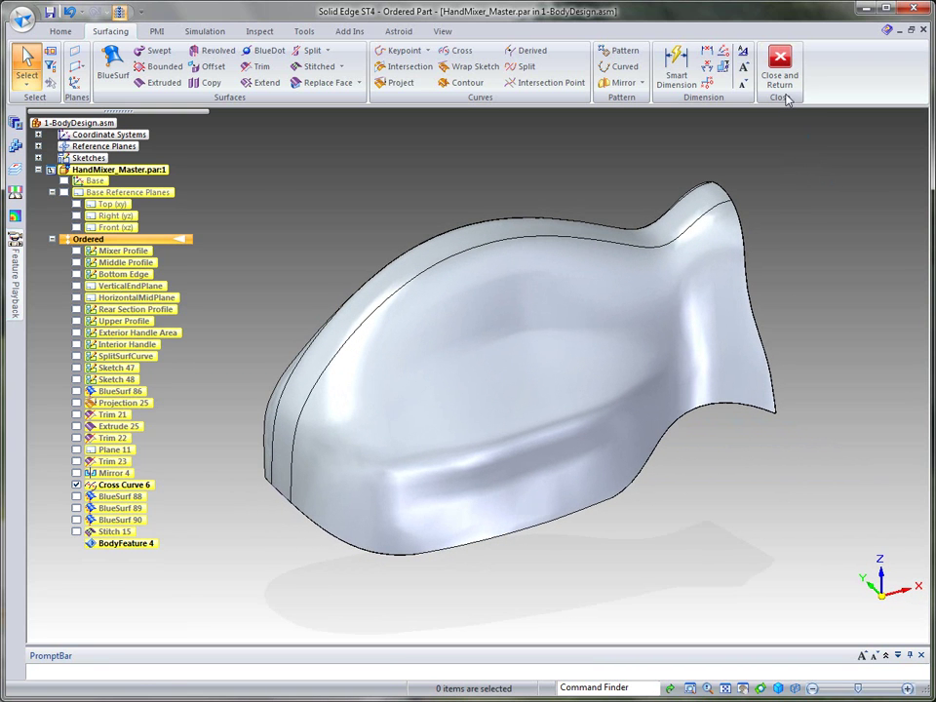
pyautogui.click(778, 78)
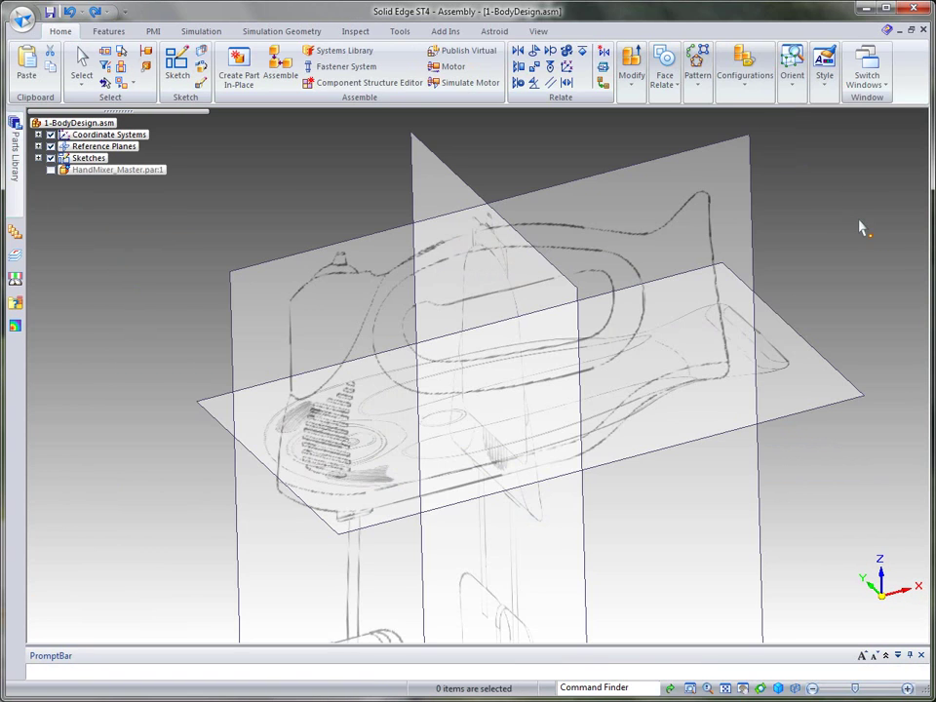
pyautogui.click(51, 169)
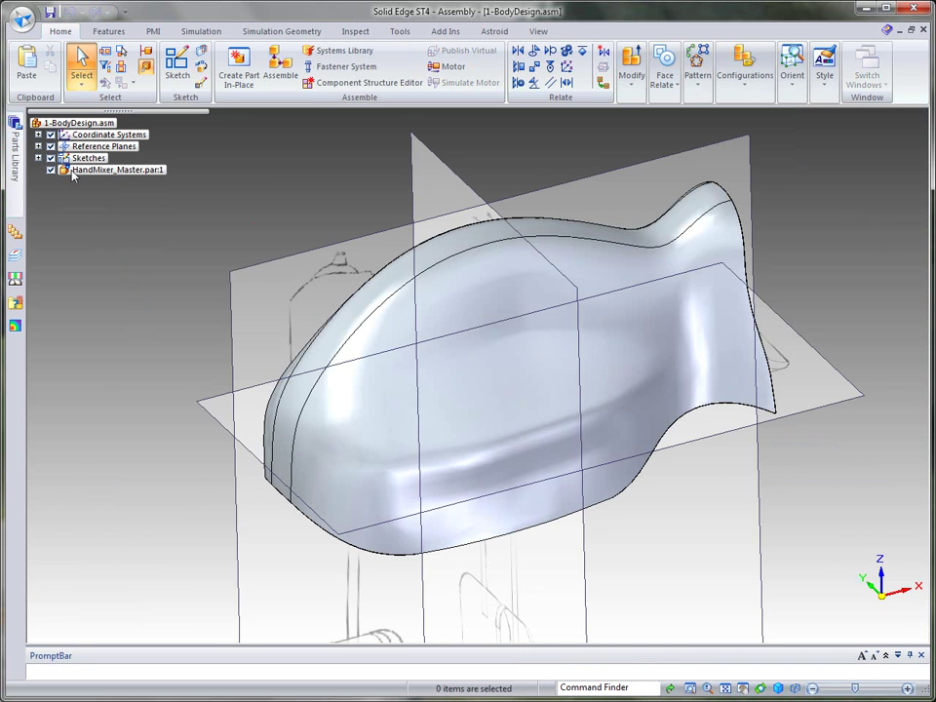
# Examine how the solid mixer body fits the reference sketch images from the side, from the rear end and at oblique angles.
pyautogui.moveTo(858, 195)
pyautogui.mouseDown(button='middle')
pyautogui.moveTo(887, 177)
pyautogui.moveTo(866, 194)
pyautogui.mouseUp(button='middle')
pyautogui.hotkey('ctrl', 'i')
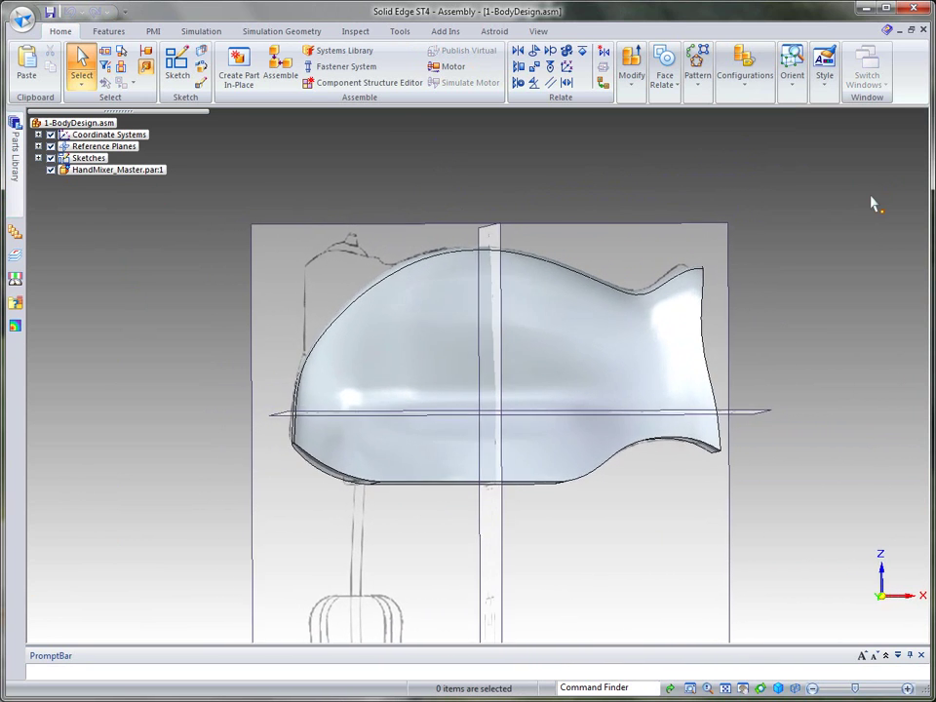
pyautogui.hotkey('ctrl', 'r')
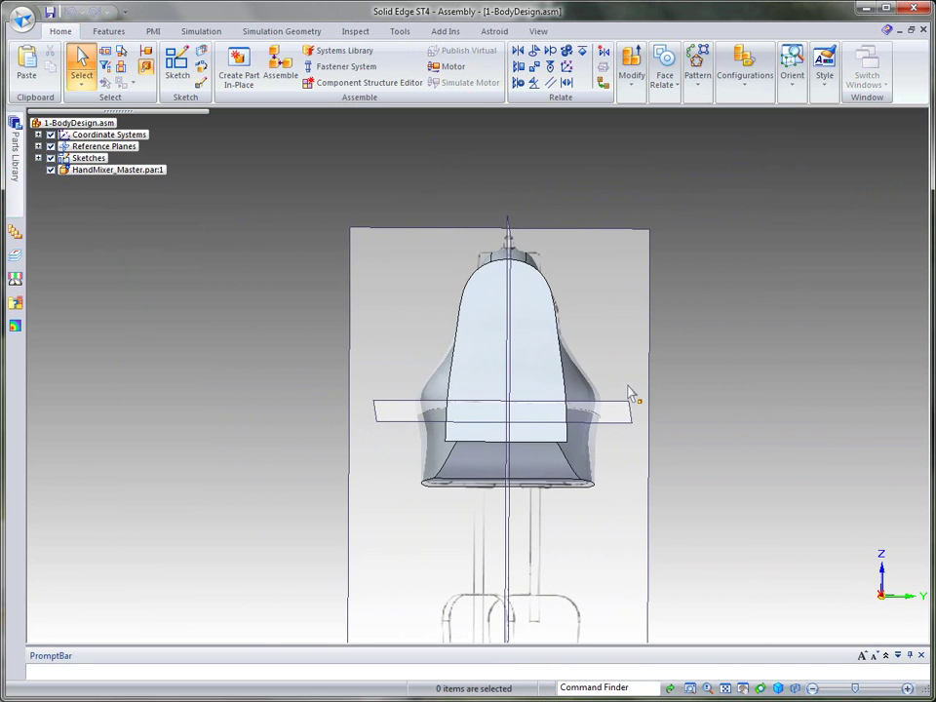
pyautogui.hotkey('ctrl', 'j')
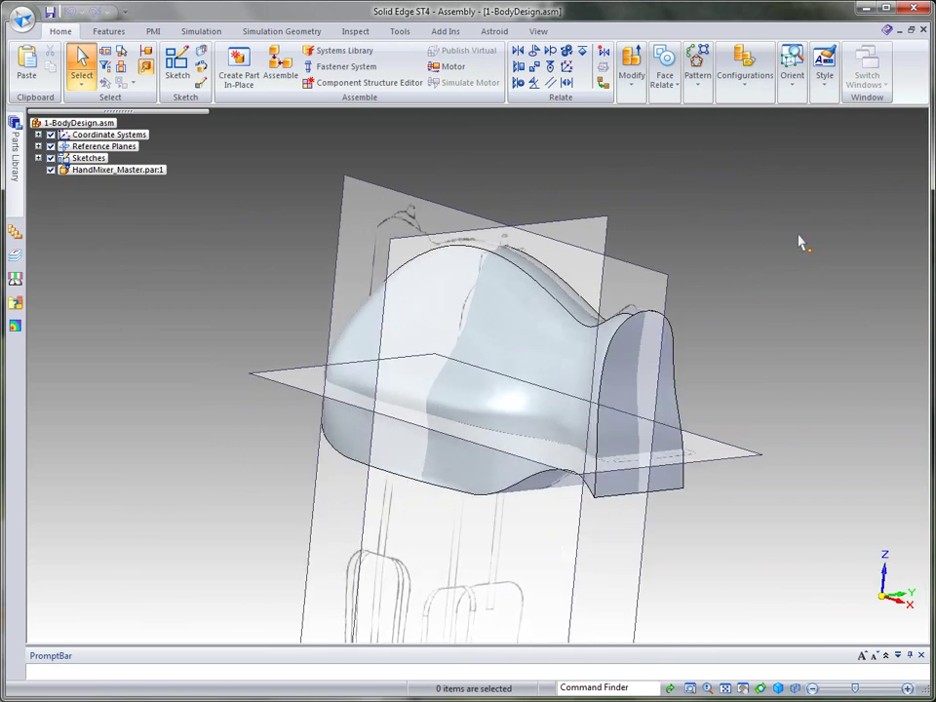
pyautogui.hotkey('ctrl', 'j')
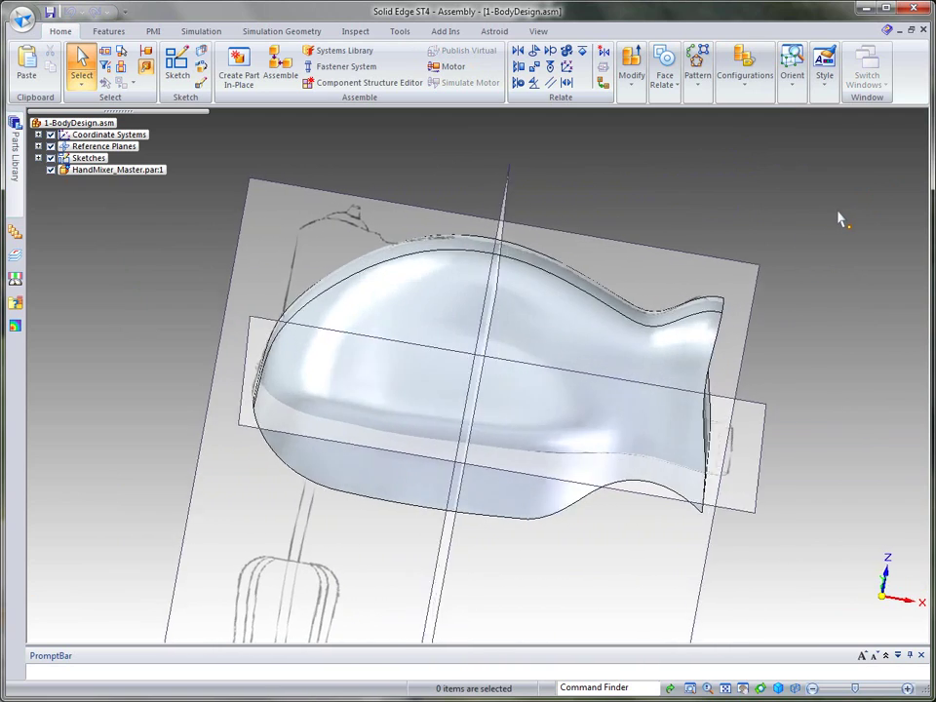
pyautogui.hotkey('ctrl', 'i')
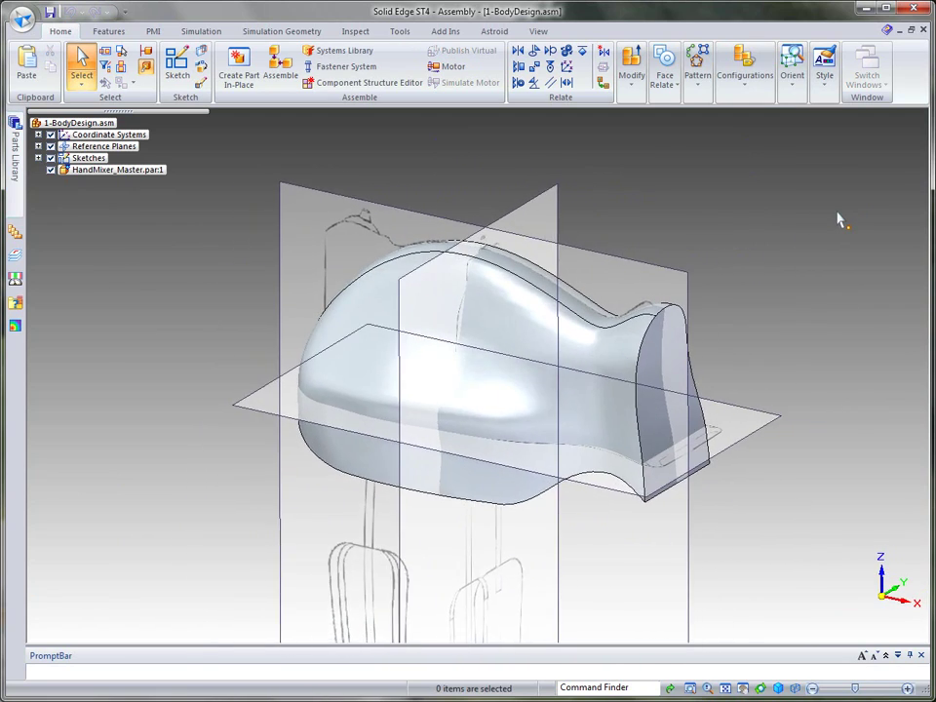